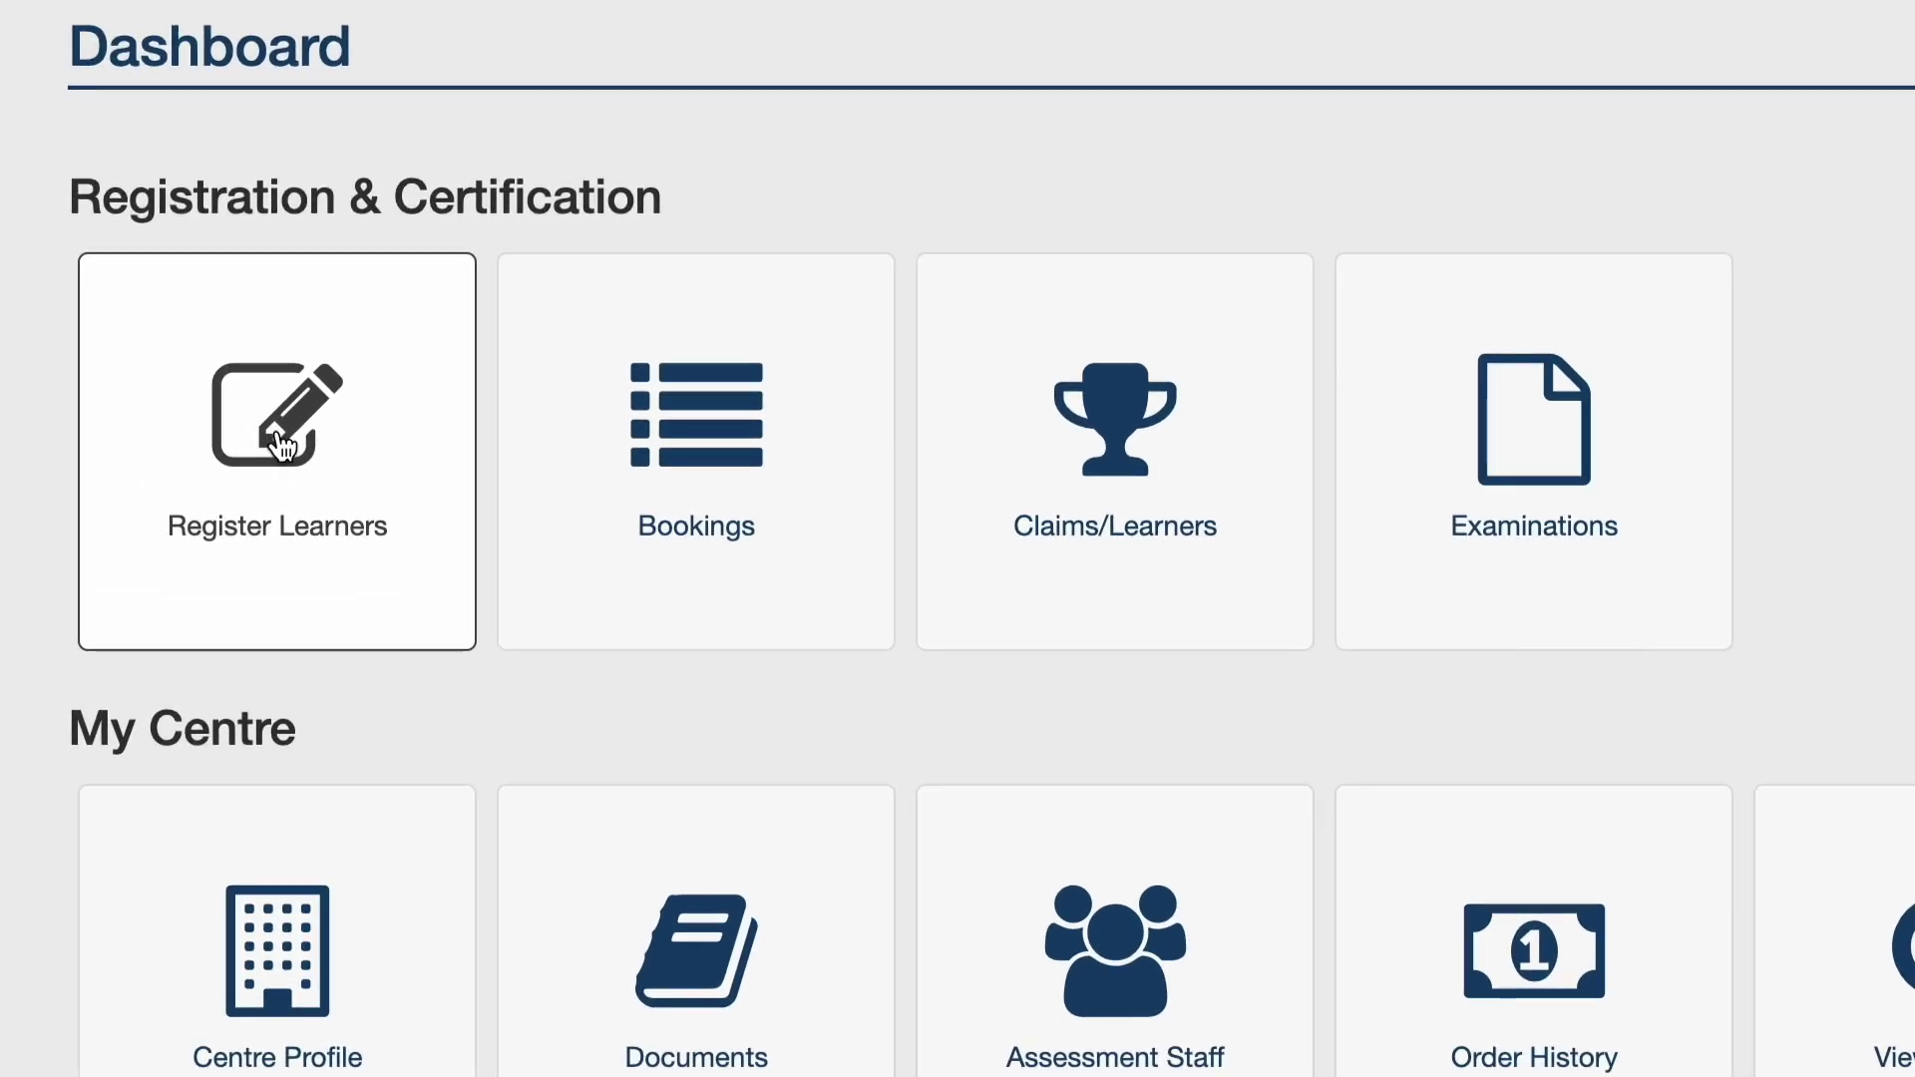
Open learner registration and enter 'First Aid' as the Programme Title.
click(283, 446)
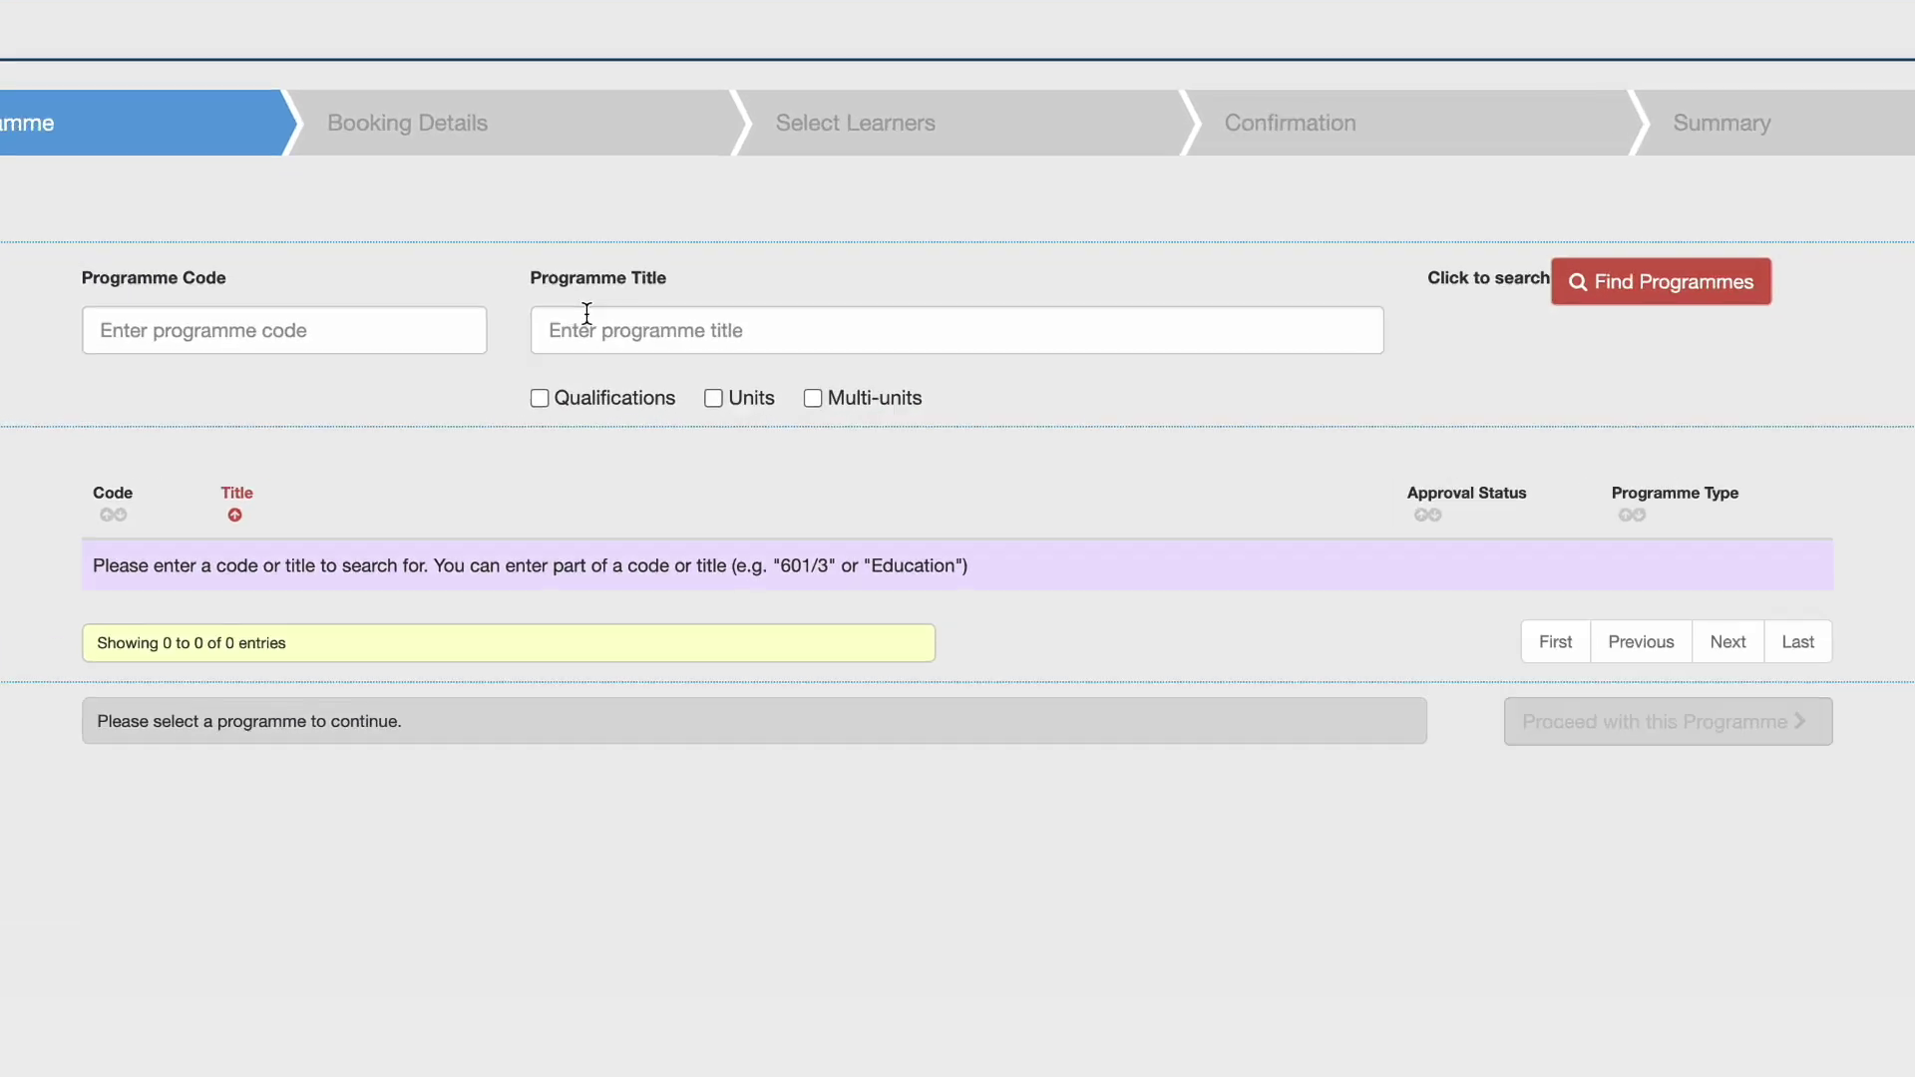
click(697, 336)
text(First Aid)
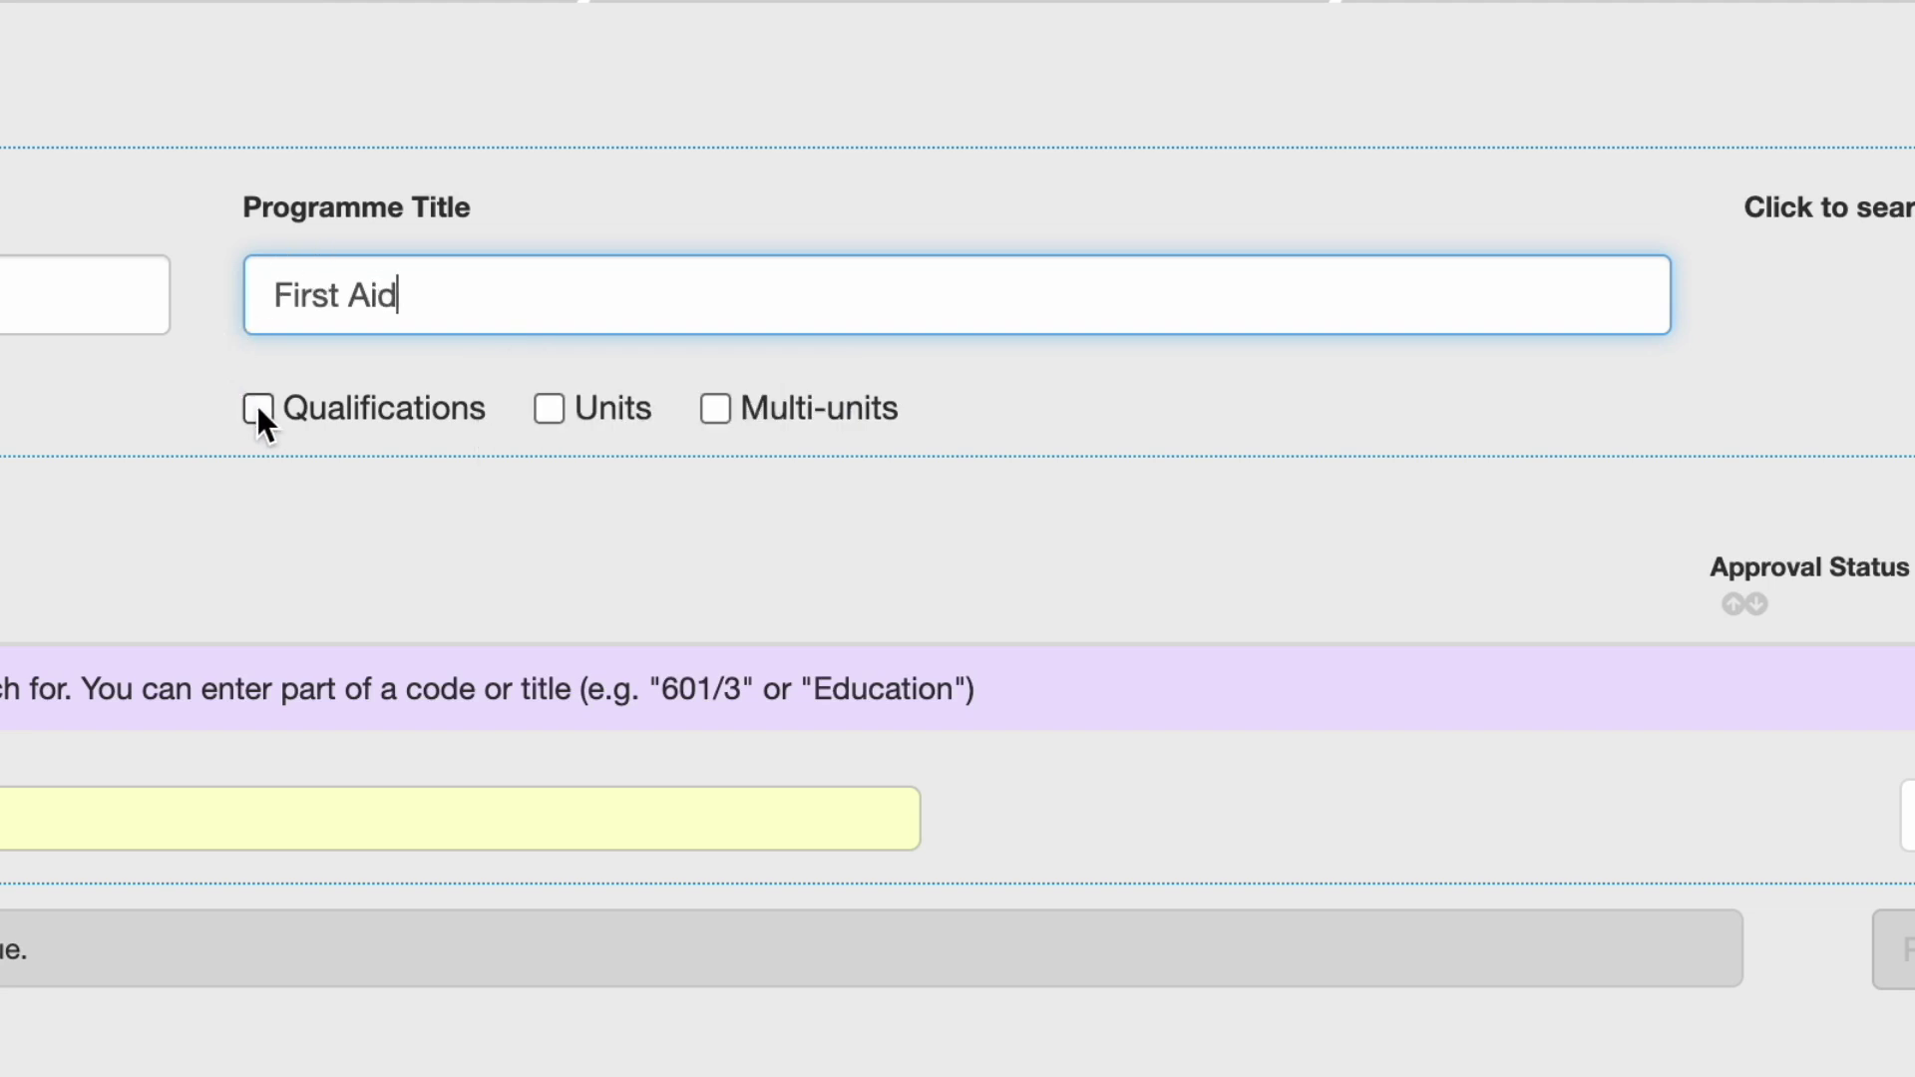
Toggle the Qualifications, Units and Multi-units filters, leaving all three unticked.
click(258, 408)
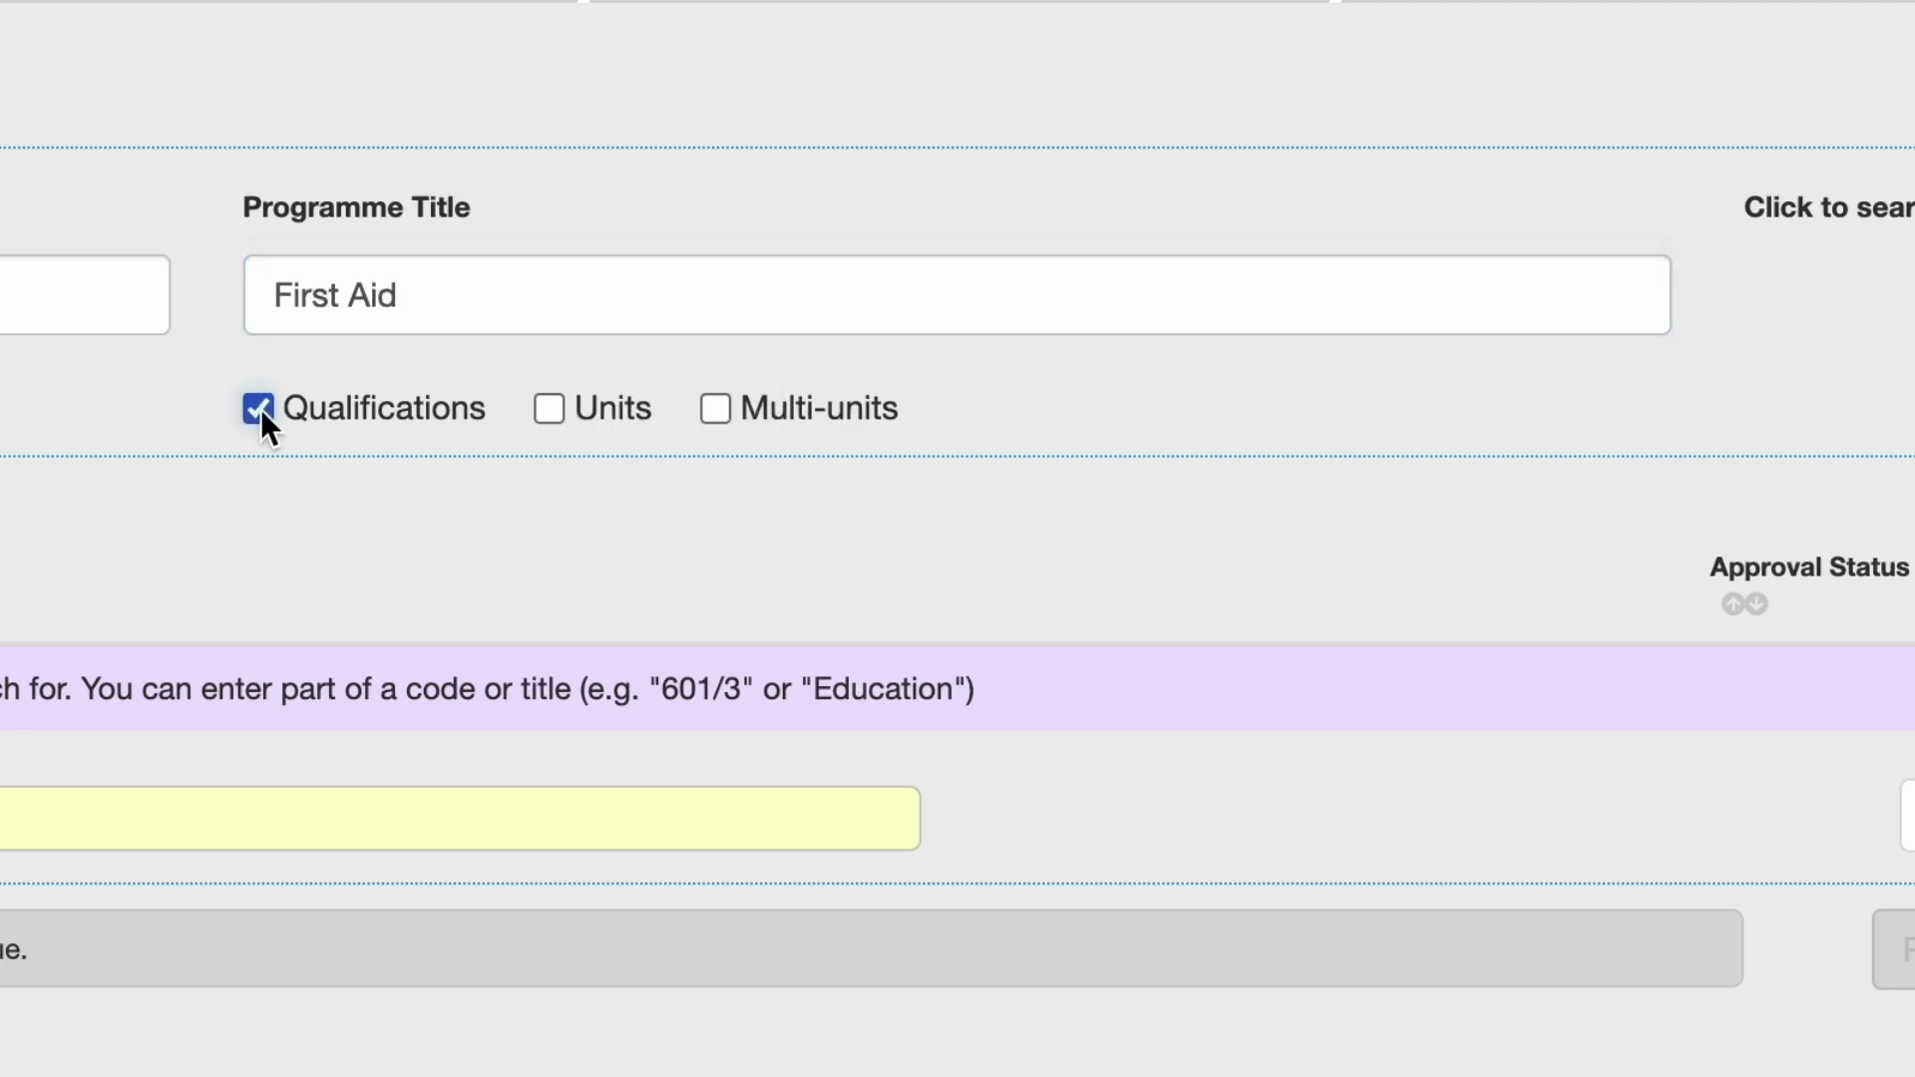
click(260, 409)
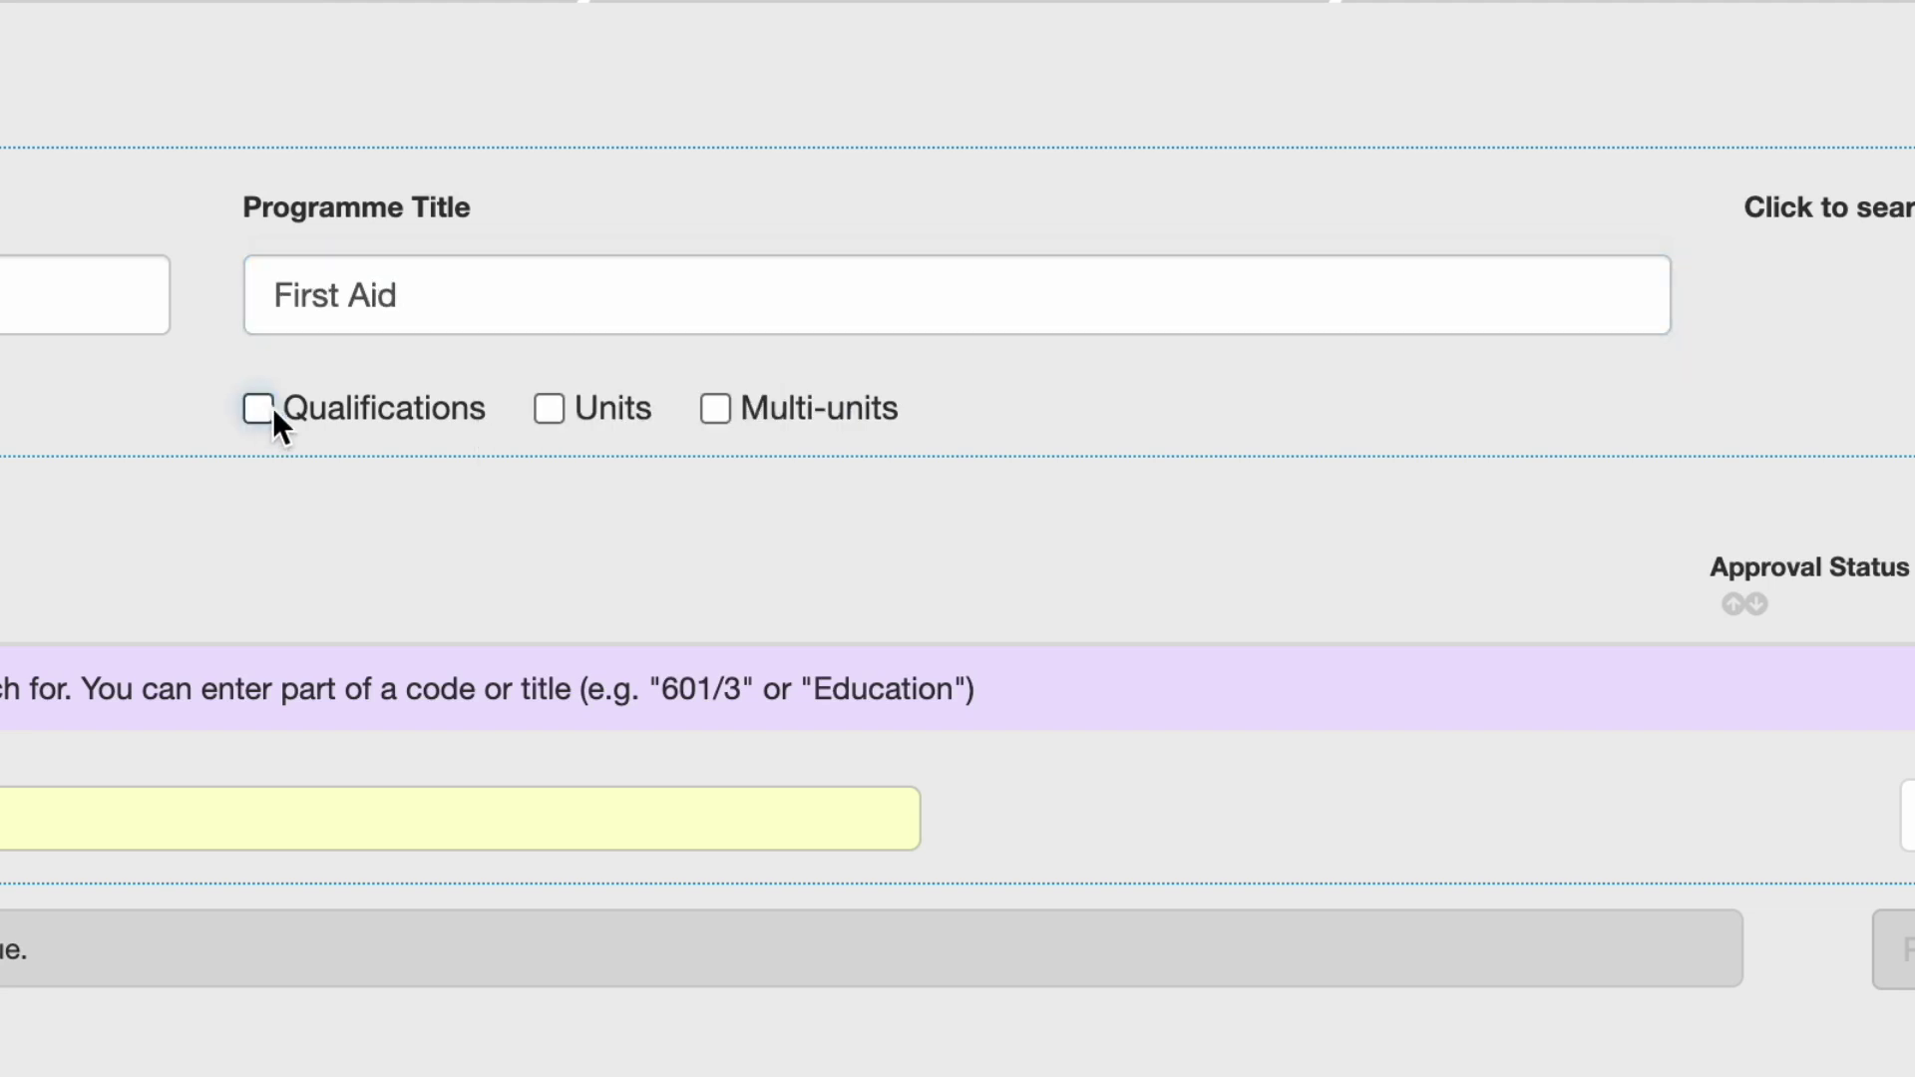
click(551, 409)
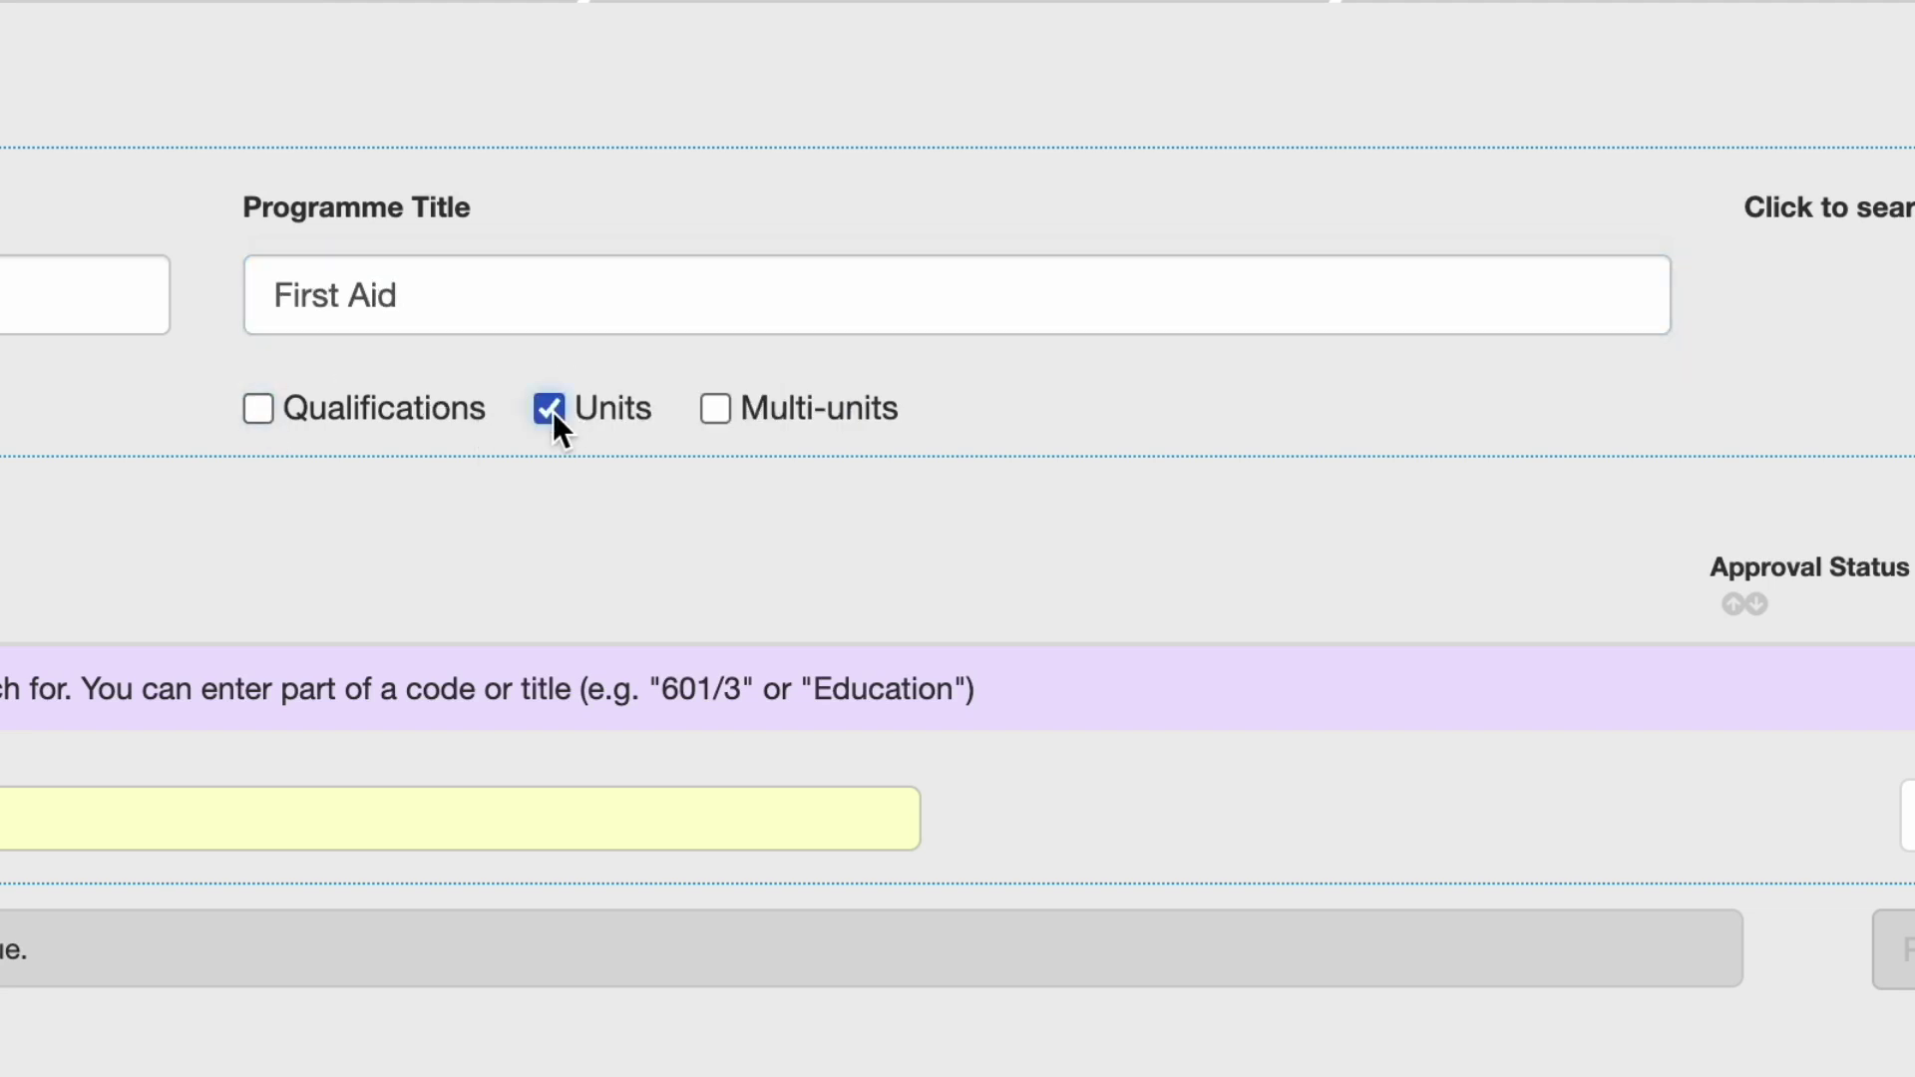
click(718, 413)
click(718, 411)
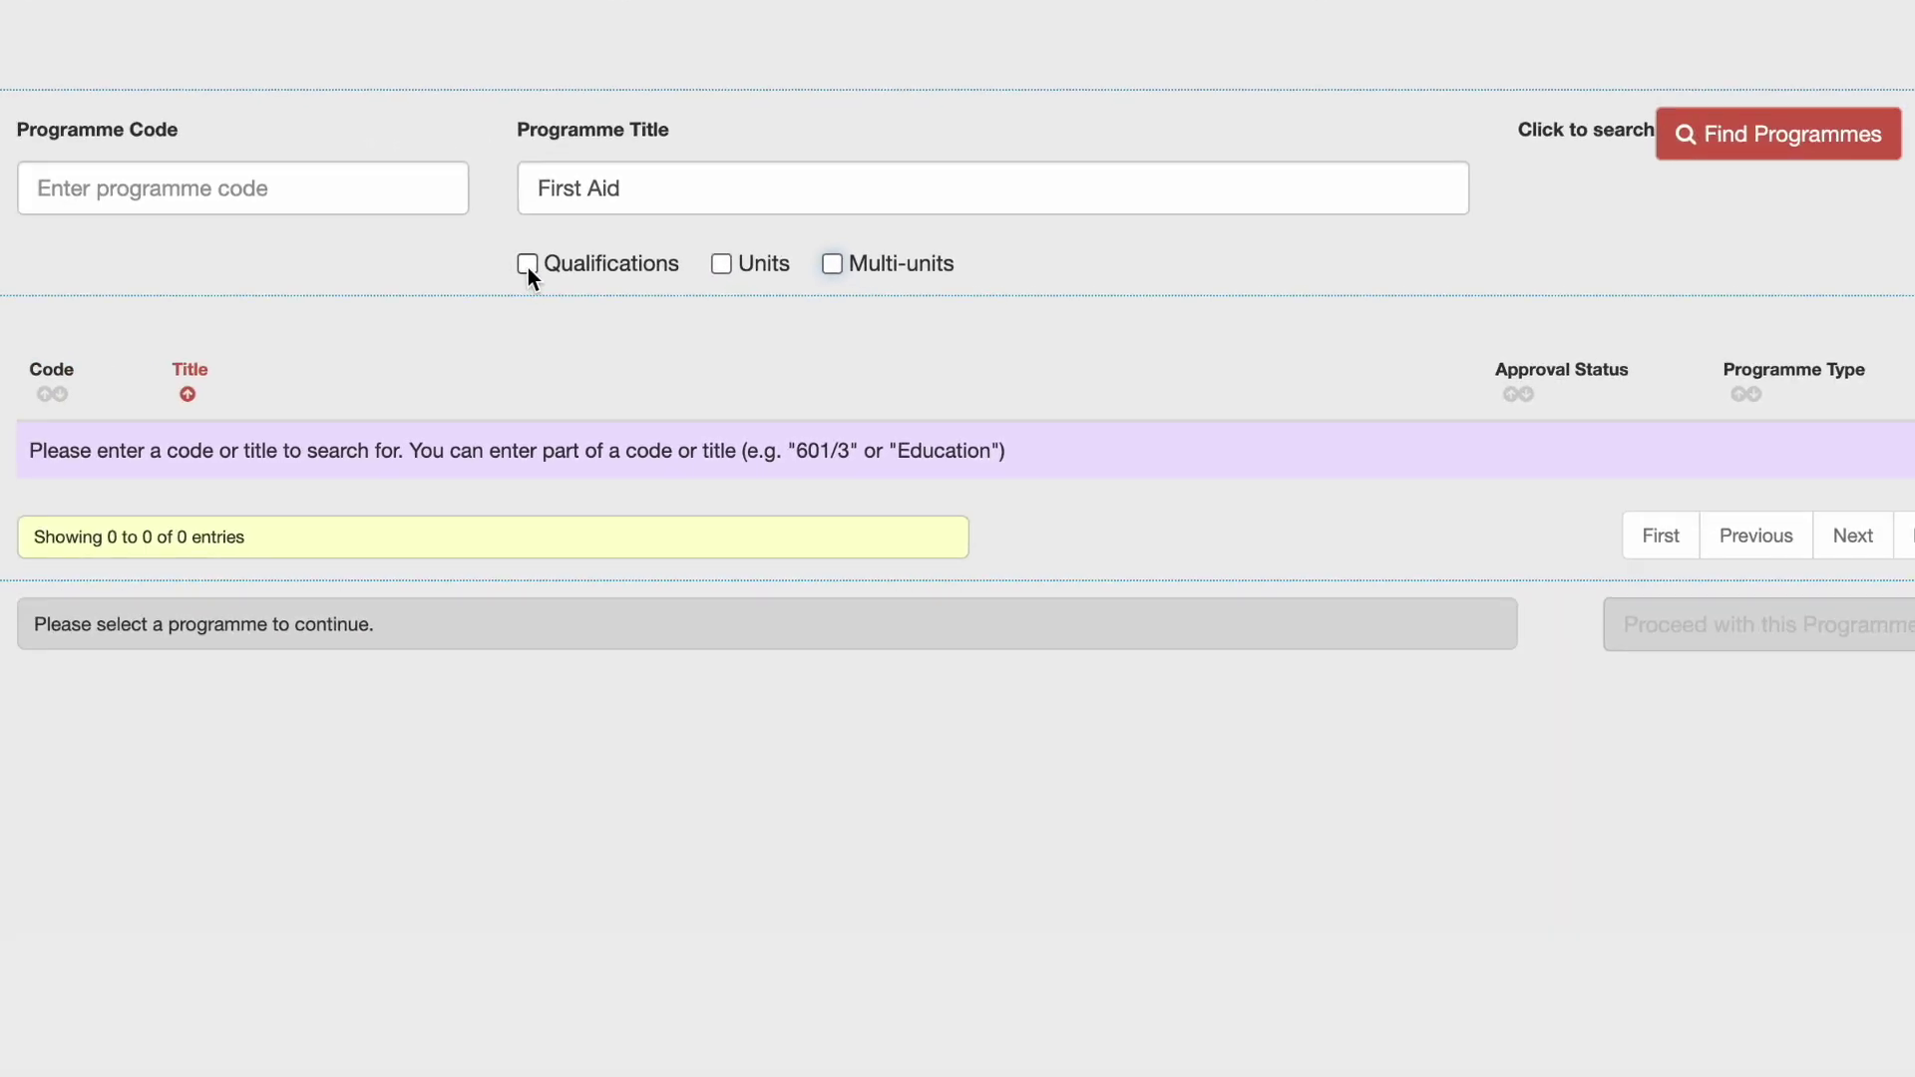
Search qualifications only and select 603/2169/6 TQUK Level 3 Award in First Aid at Work from page 2.
click(529, 267)
click(1693, 145)
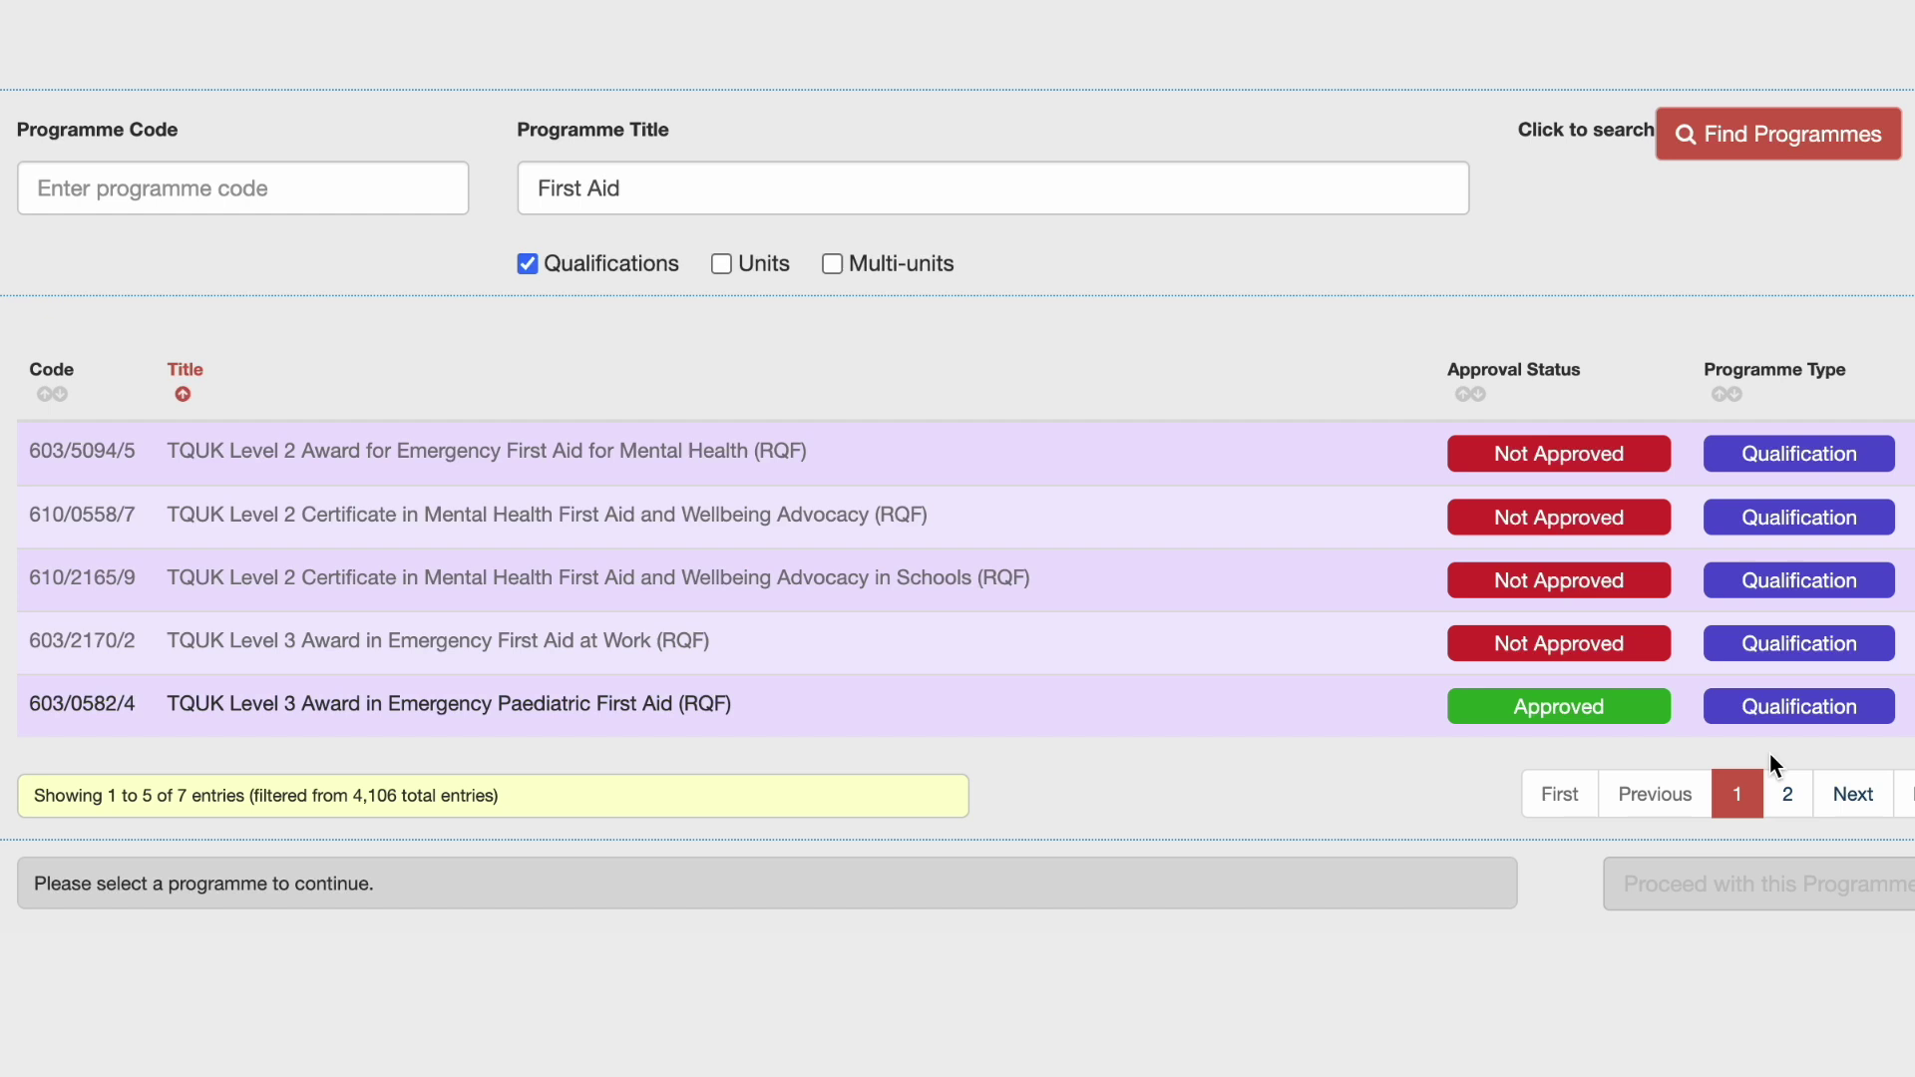
click(1788, 794)
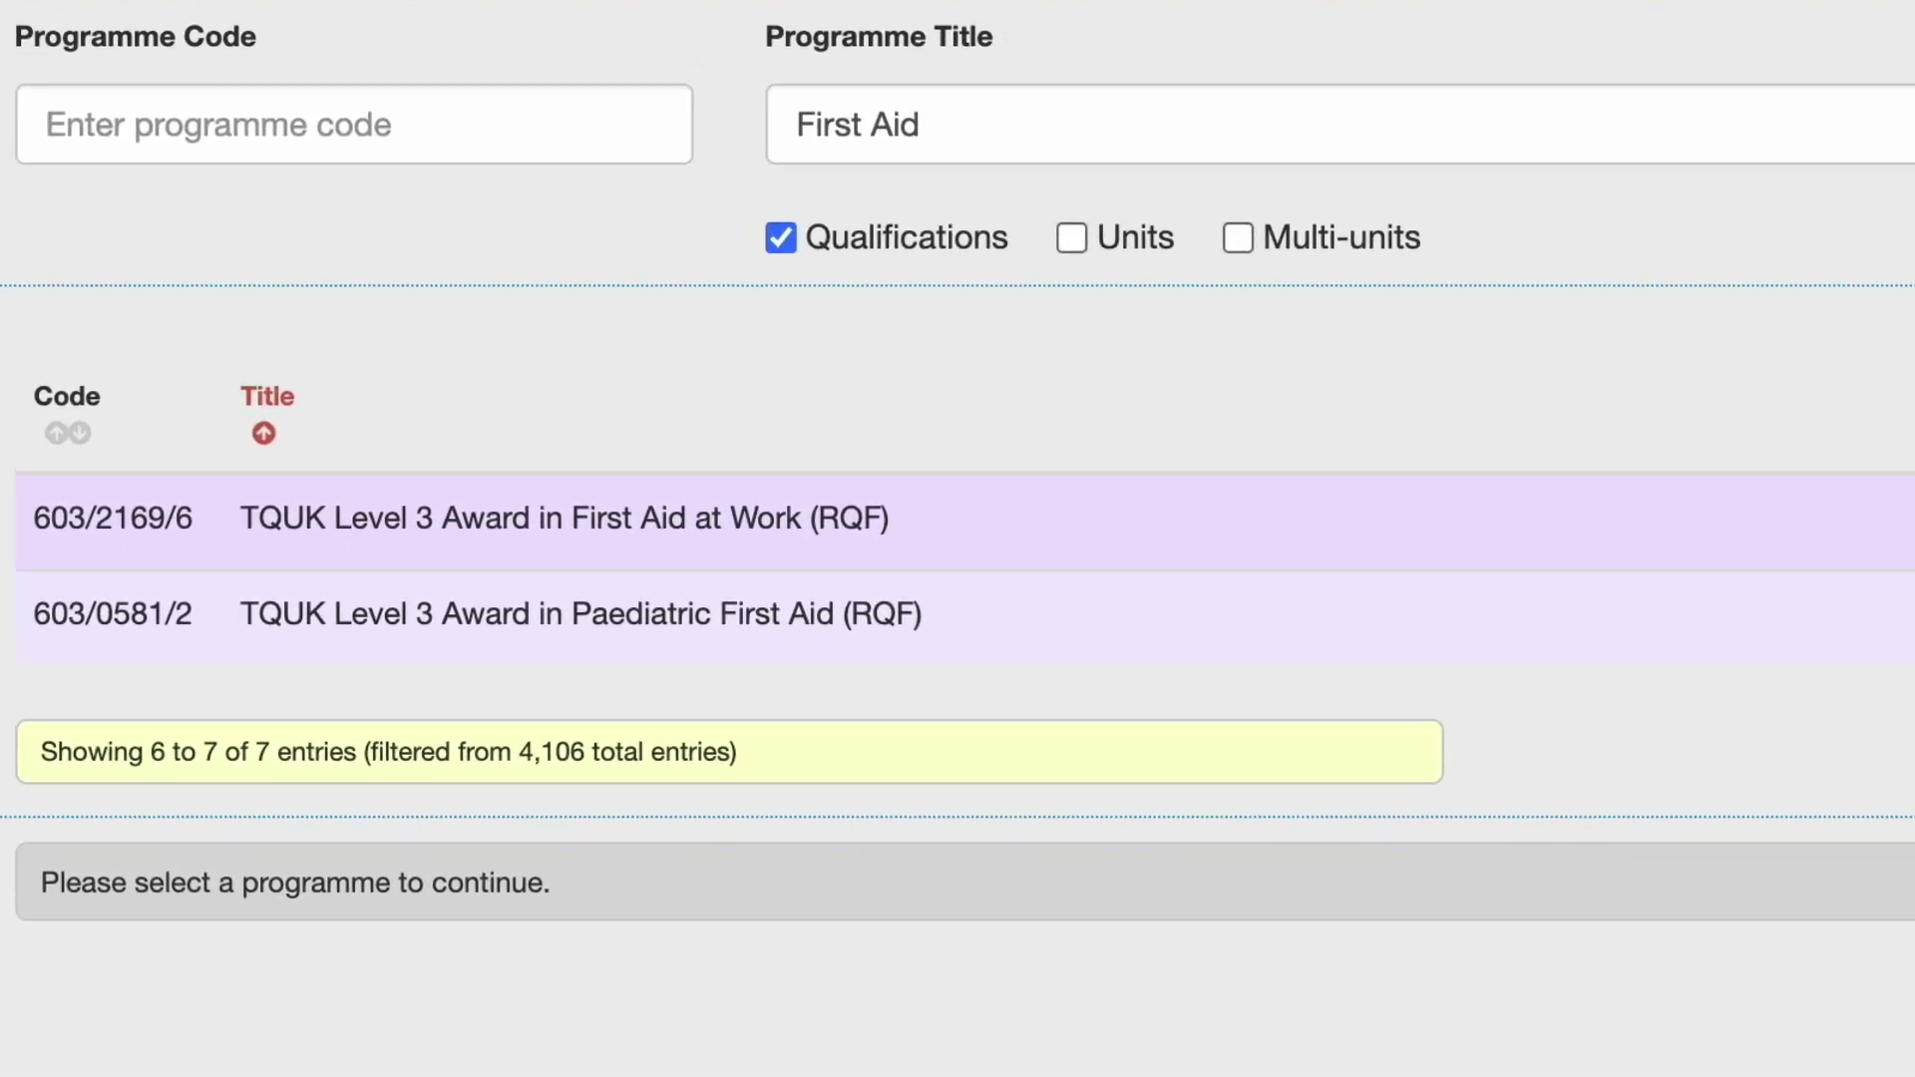
click(1875, 563)
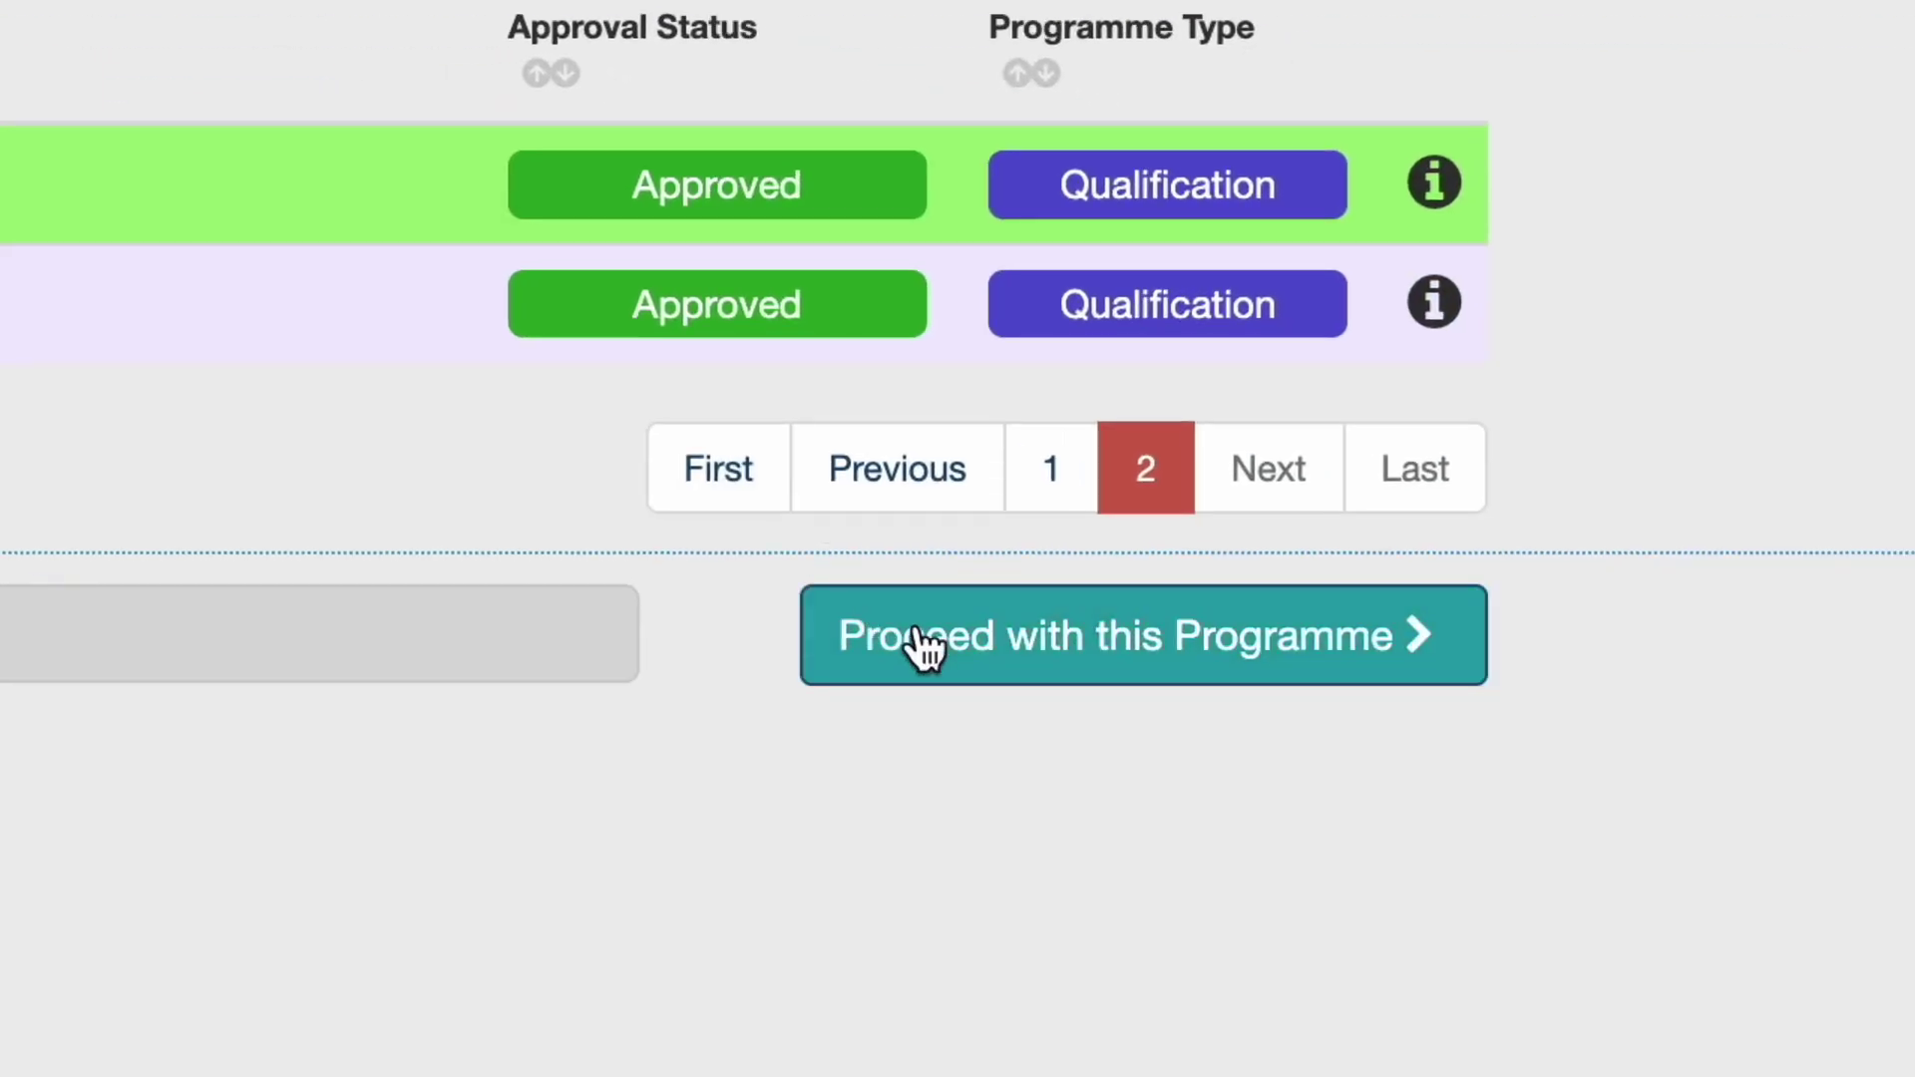
Proceed with the chosen programme and set the delivery method to Classroom.
click(923, 648)
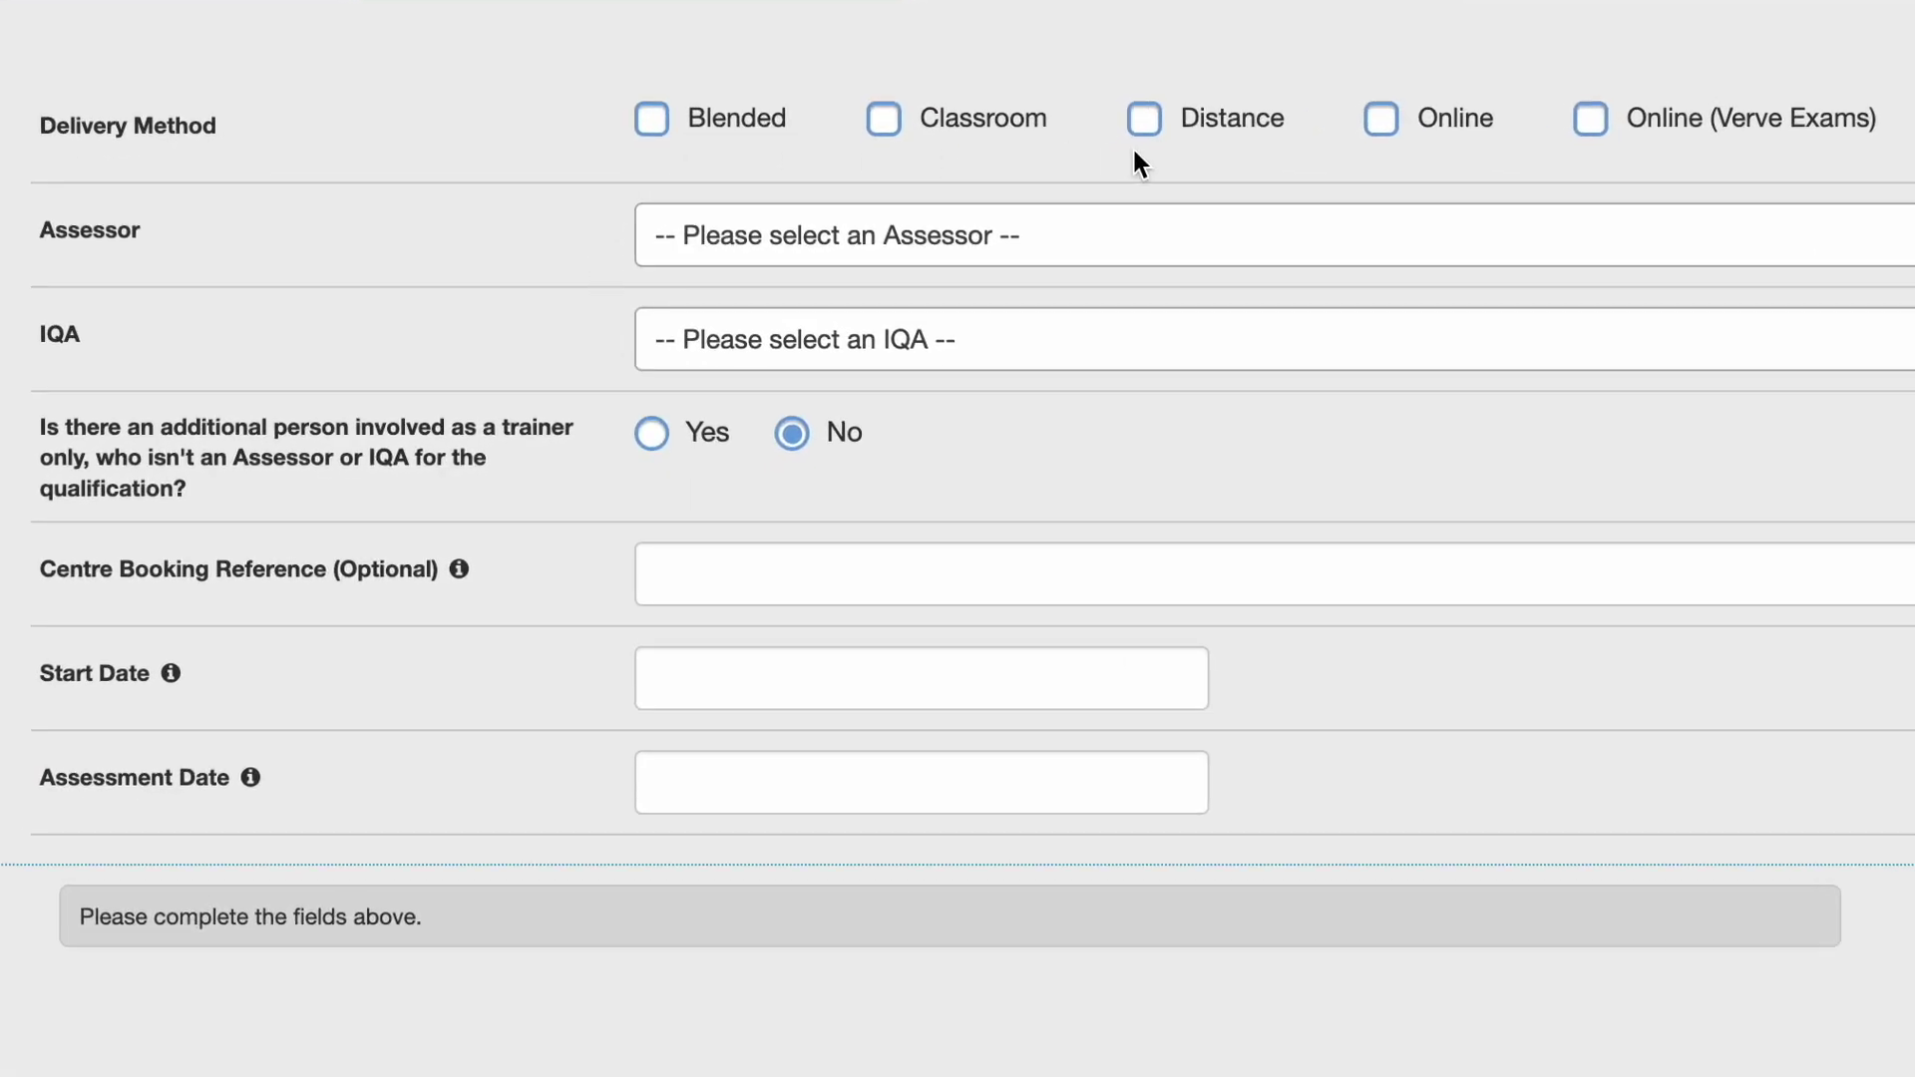
click(886, 126)
Choose the assessor and the IQA from their searchable dropdowns.
click(723, 247)
text(Joh)
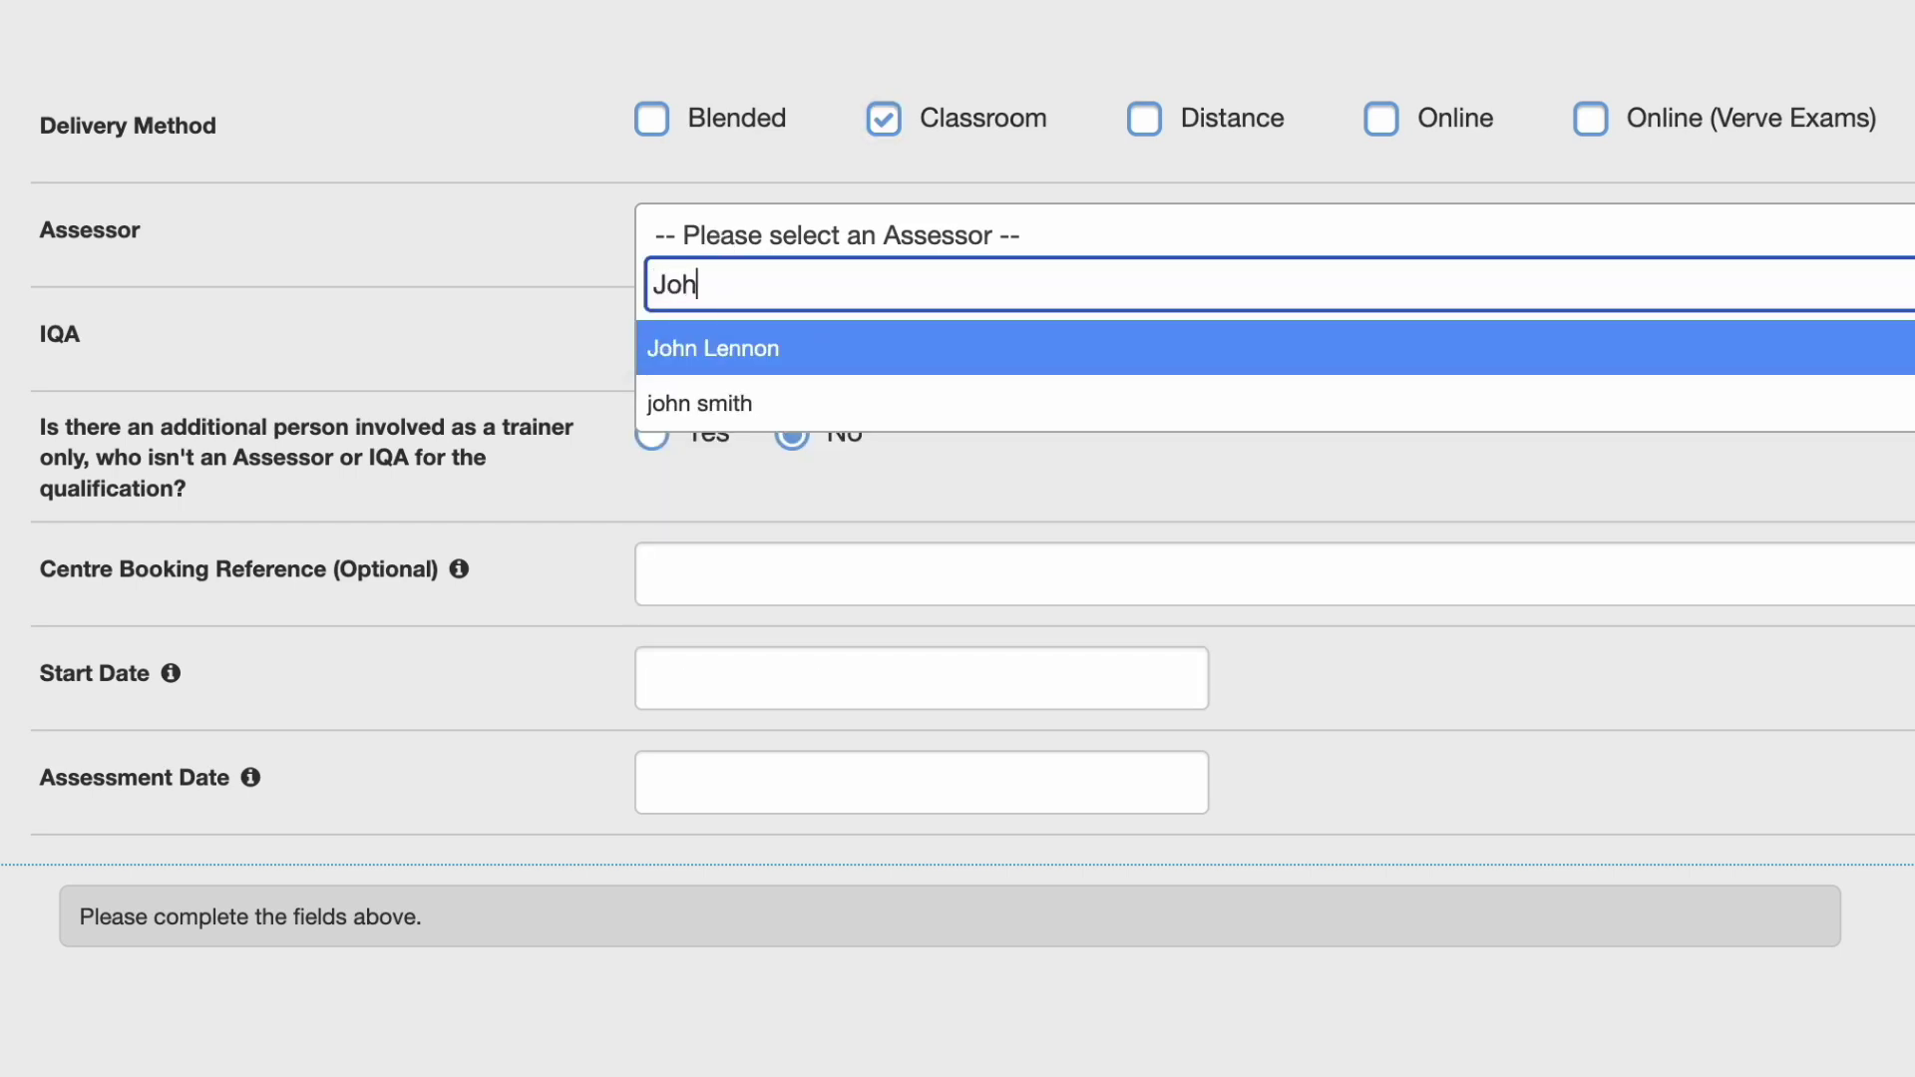
key(Return)
click(687, 335)
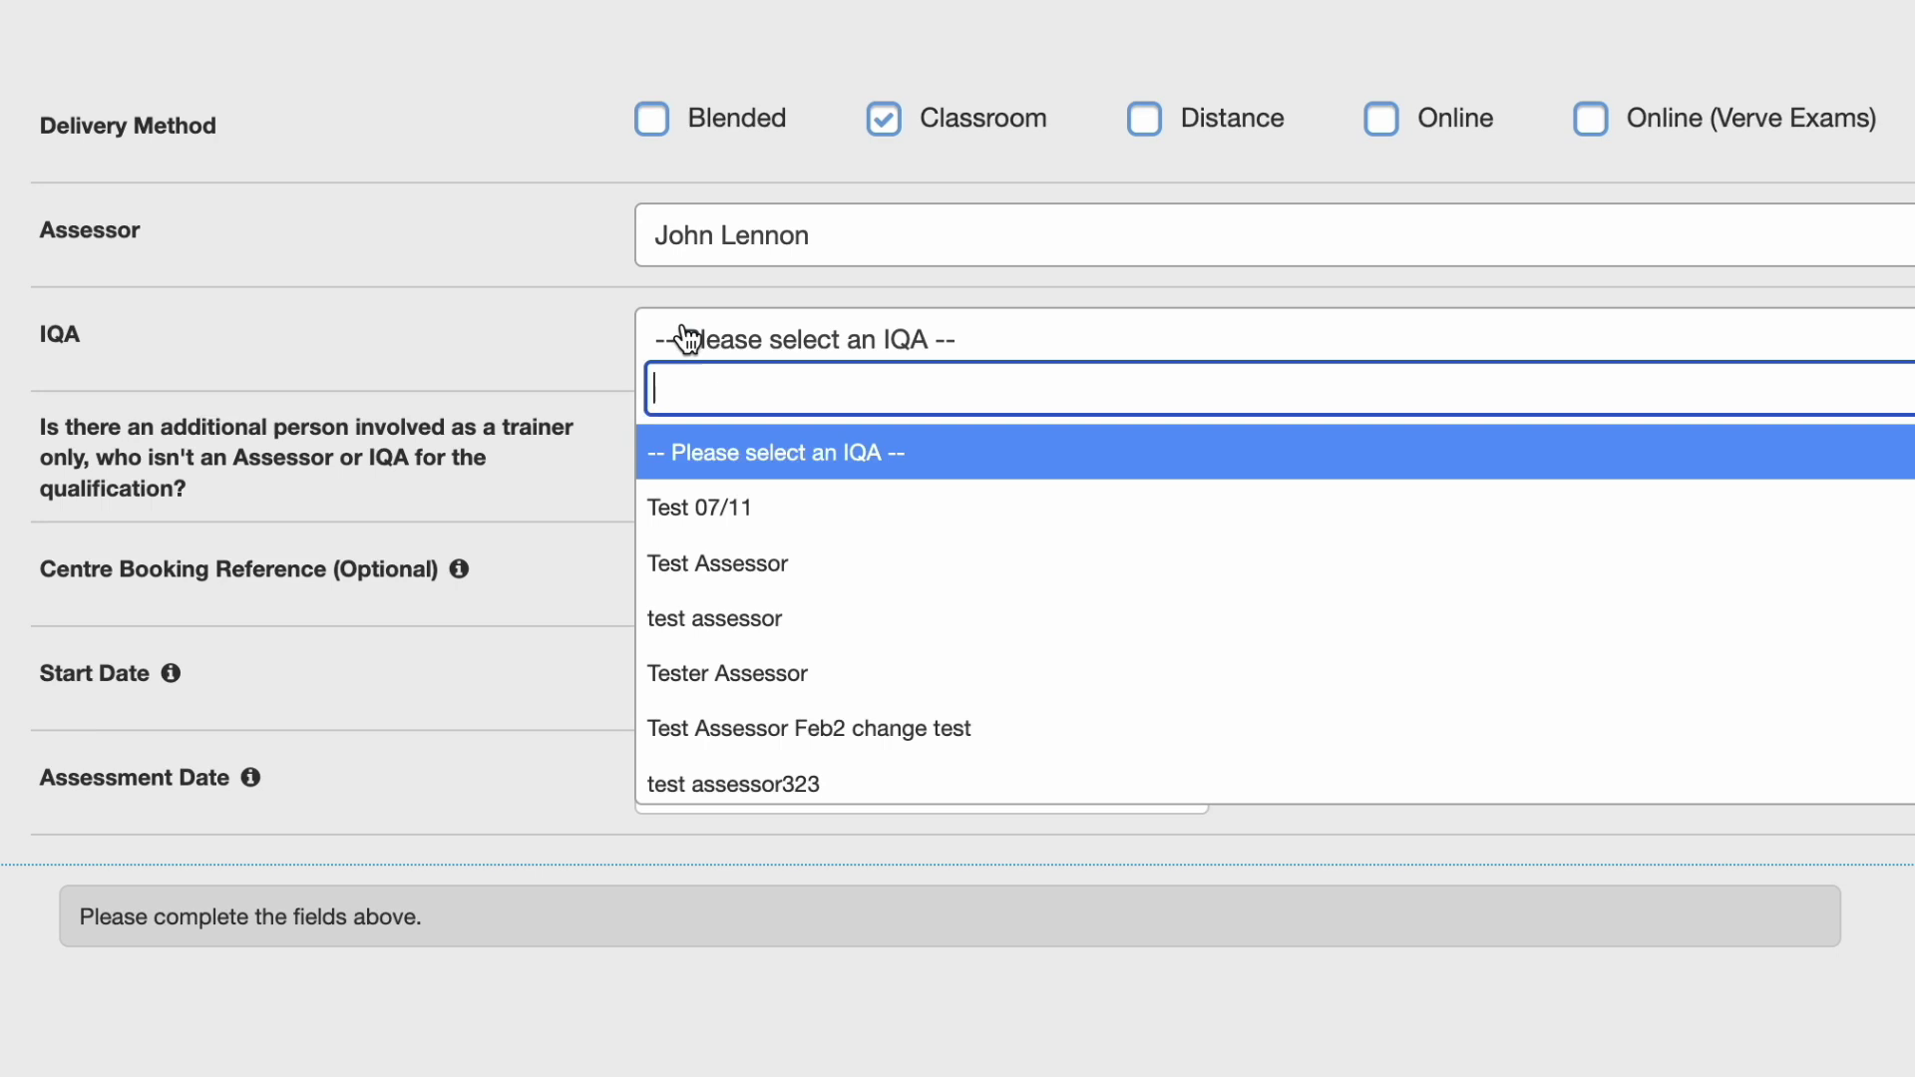
text(eli)
key(Return)
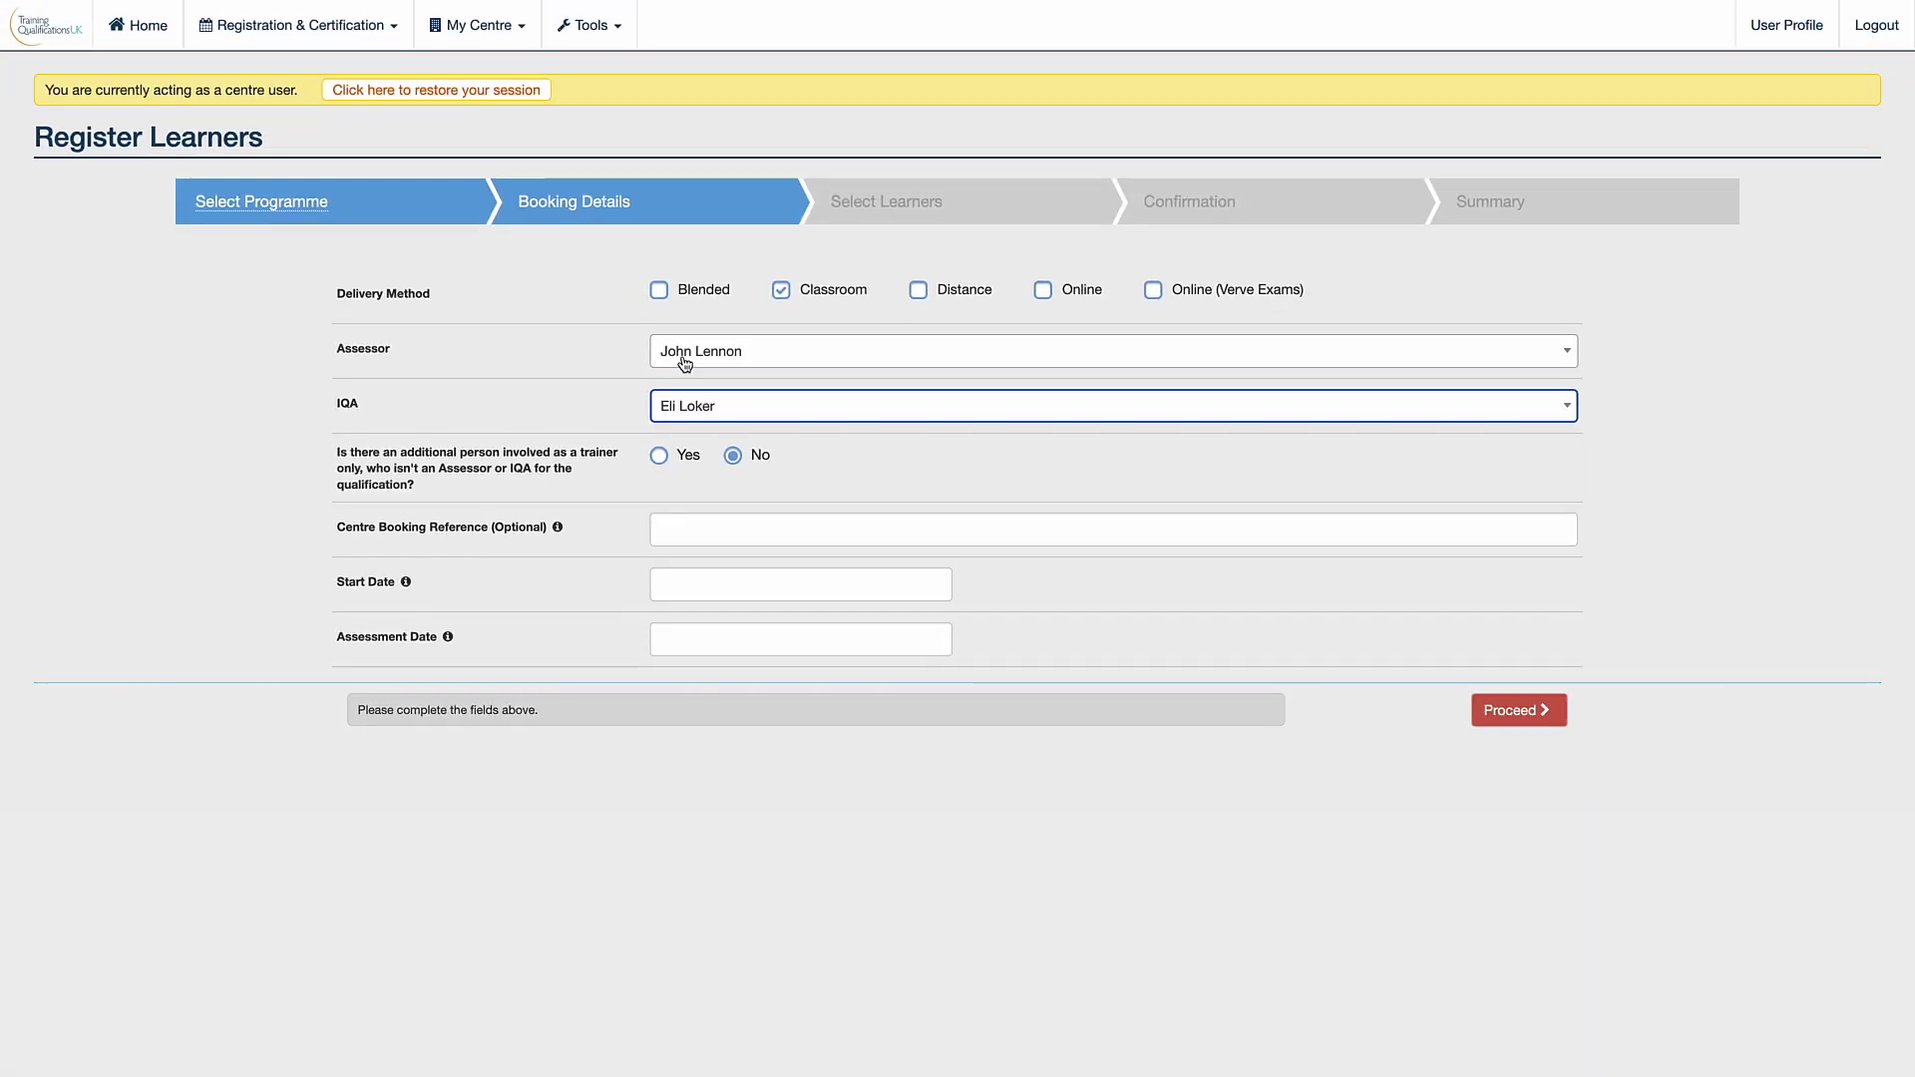
click(704, 257)
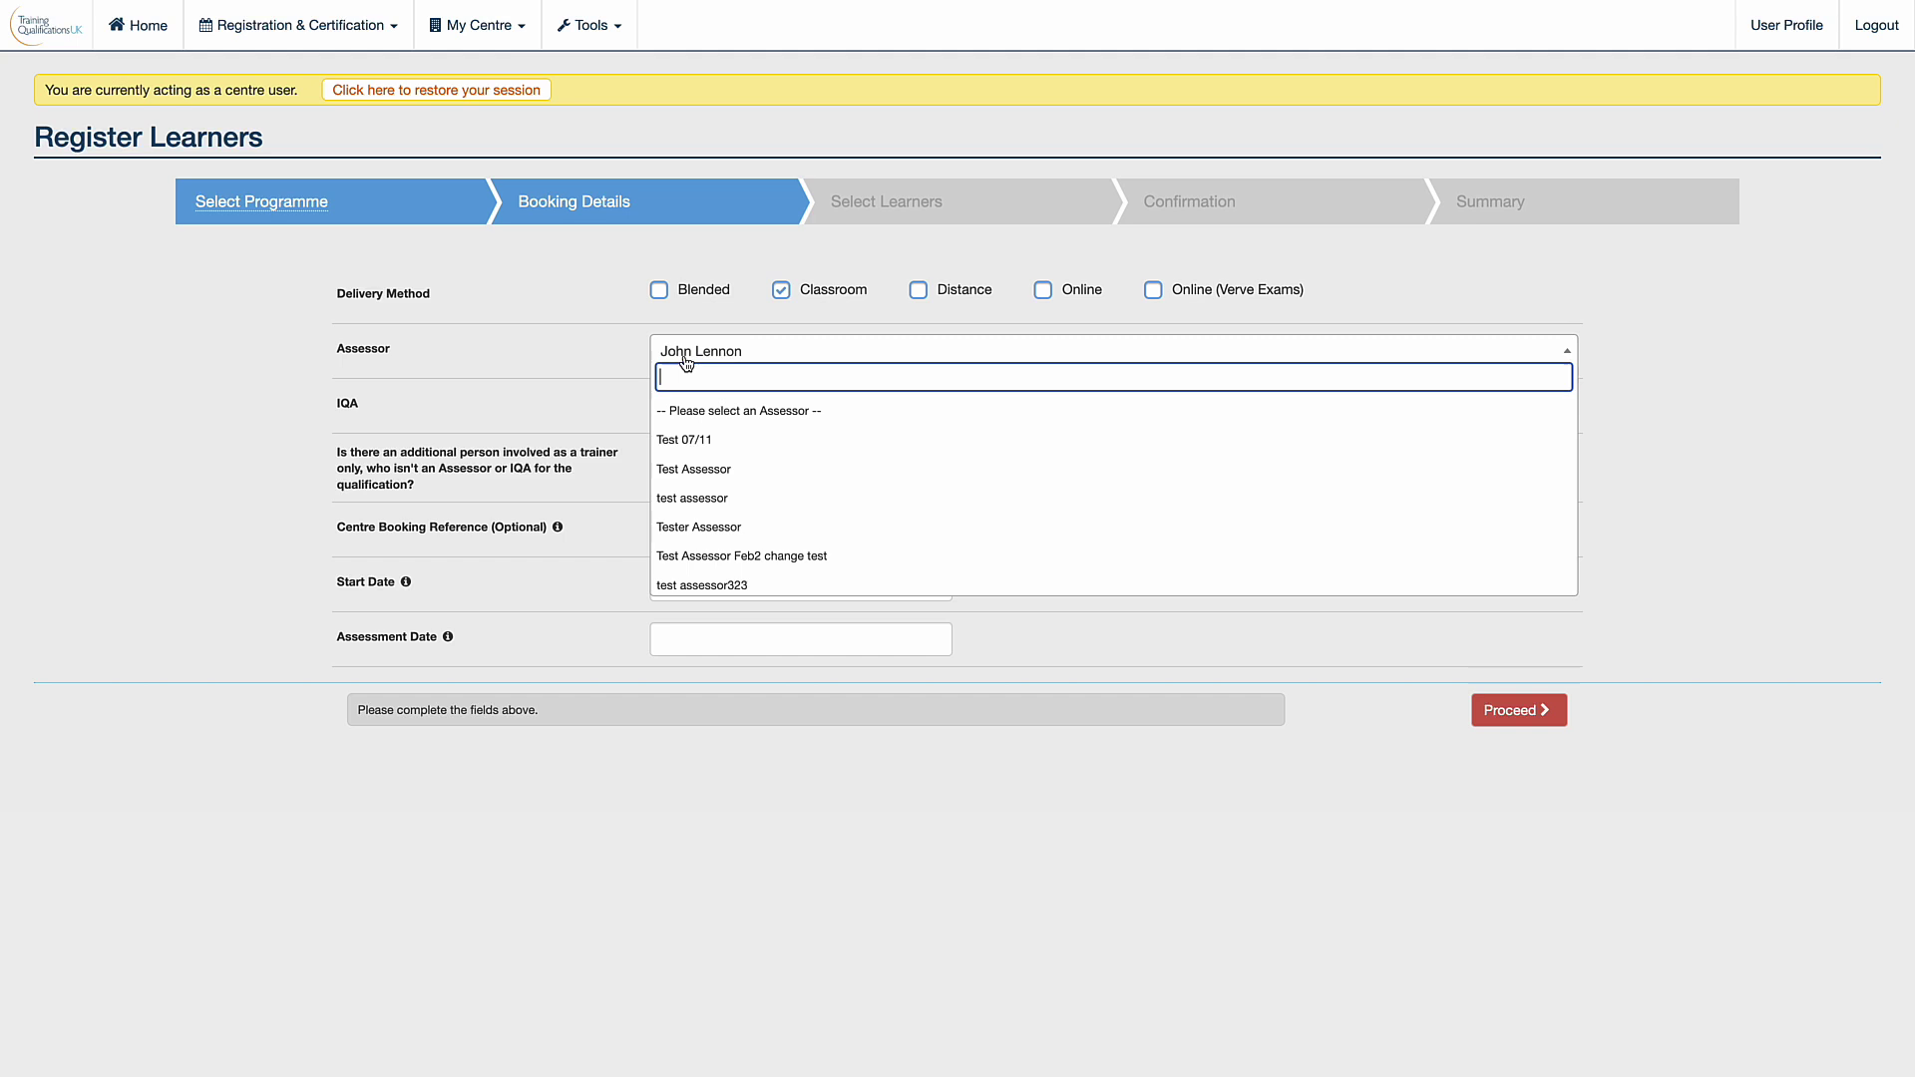
scroll(711, 495, down, 5)
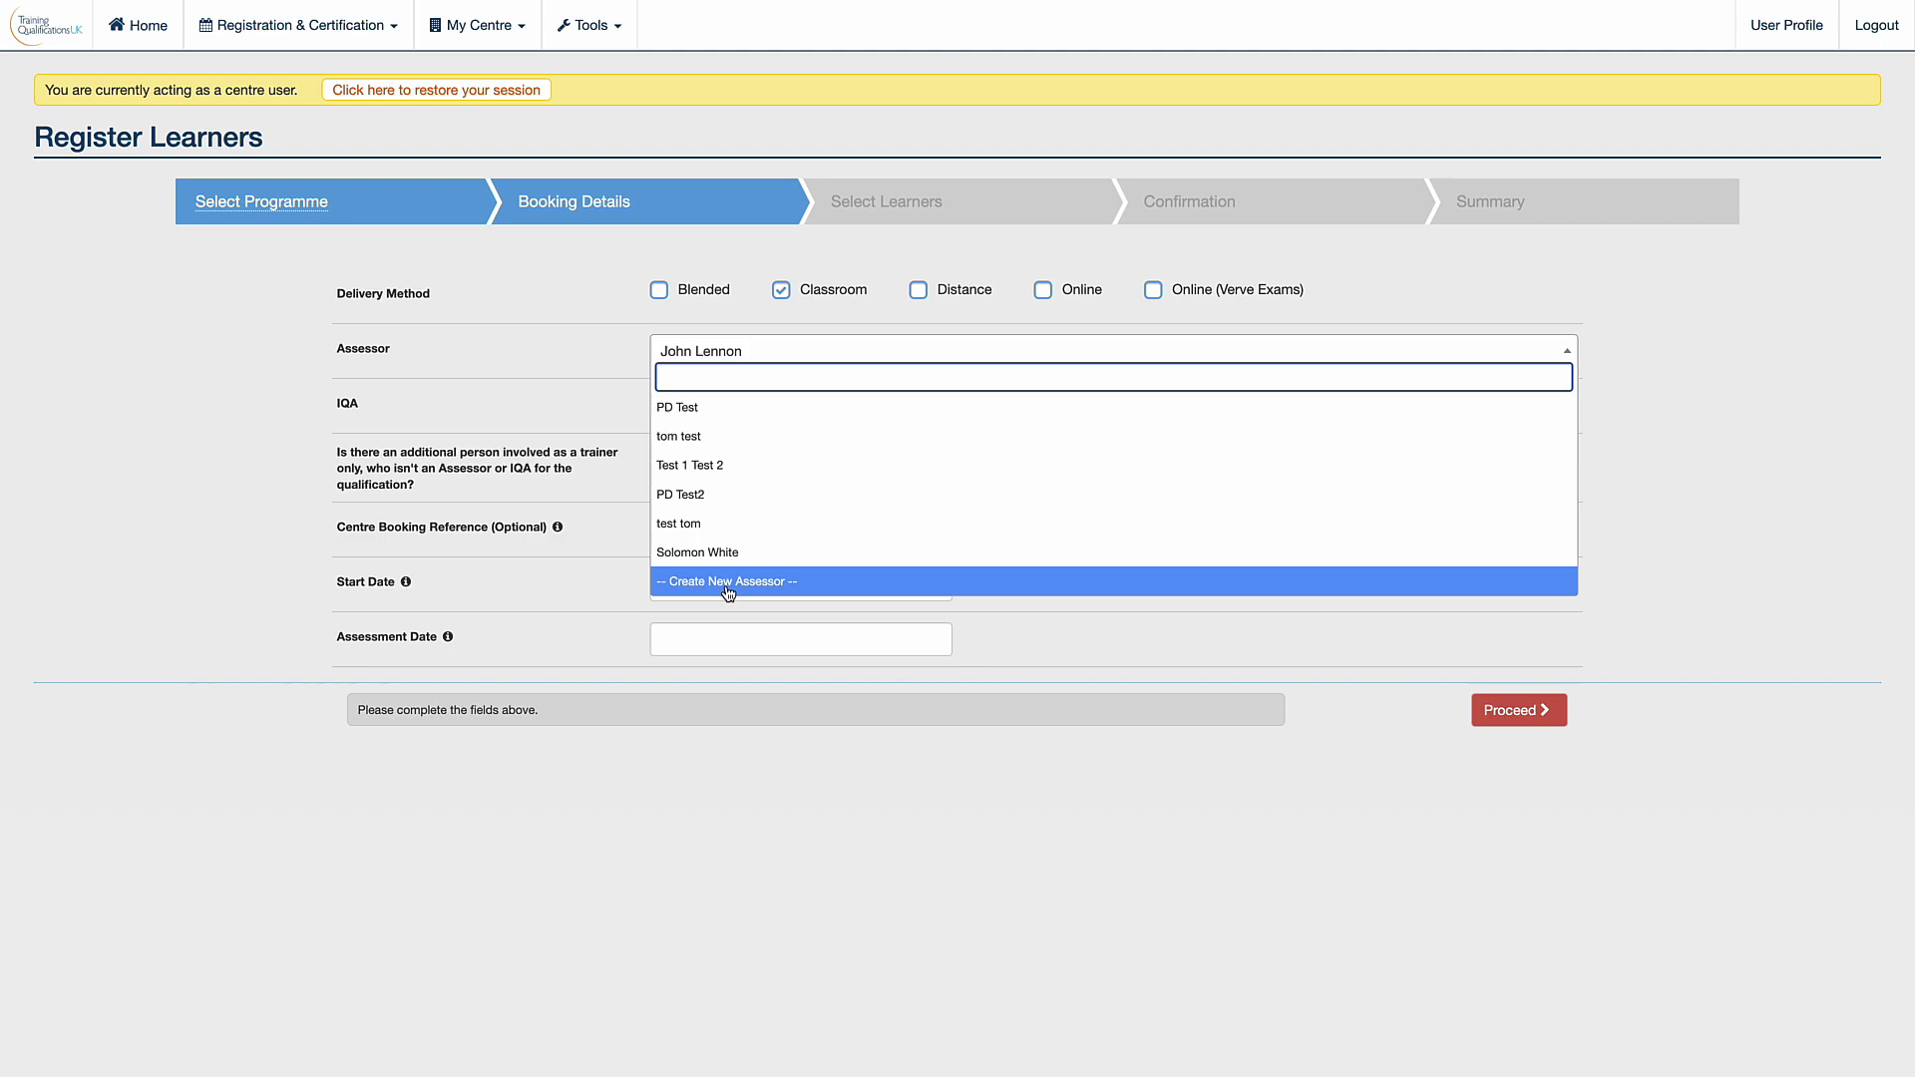
click(729, 582)
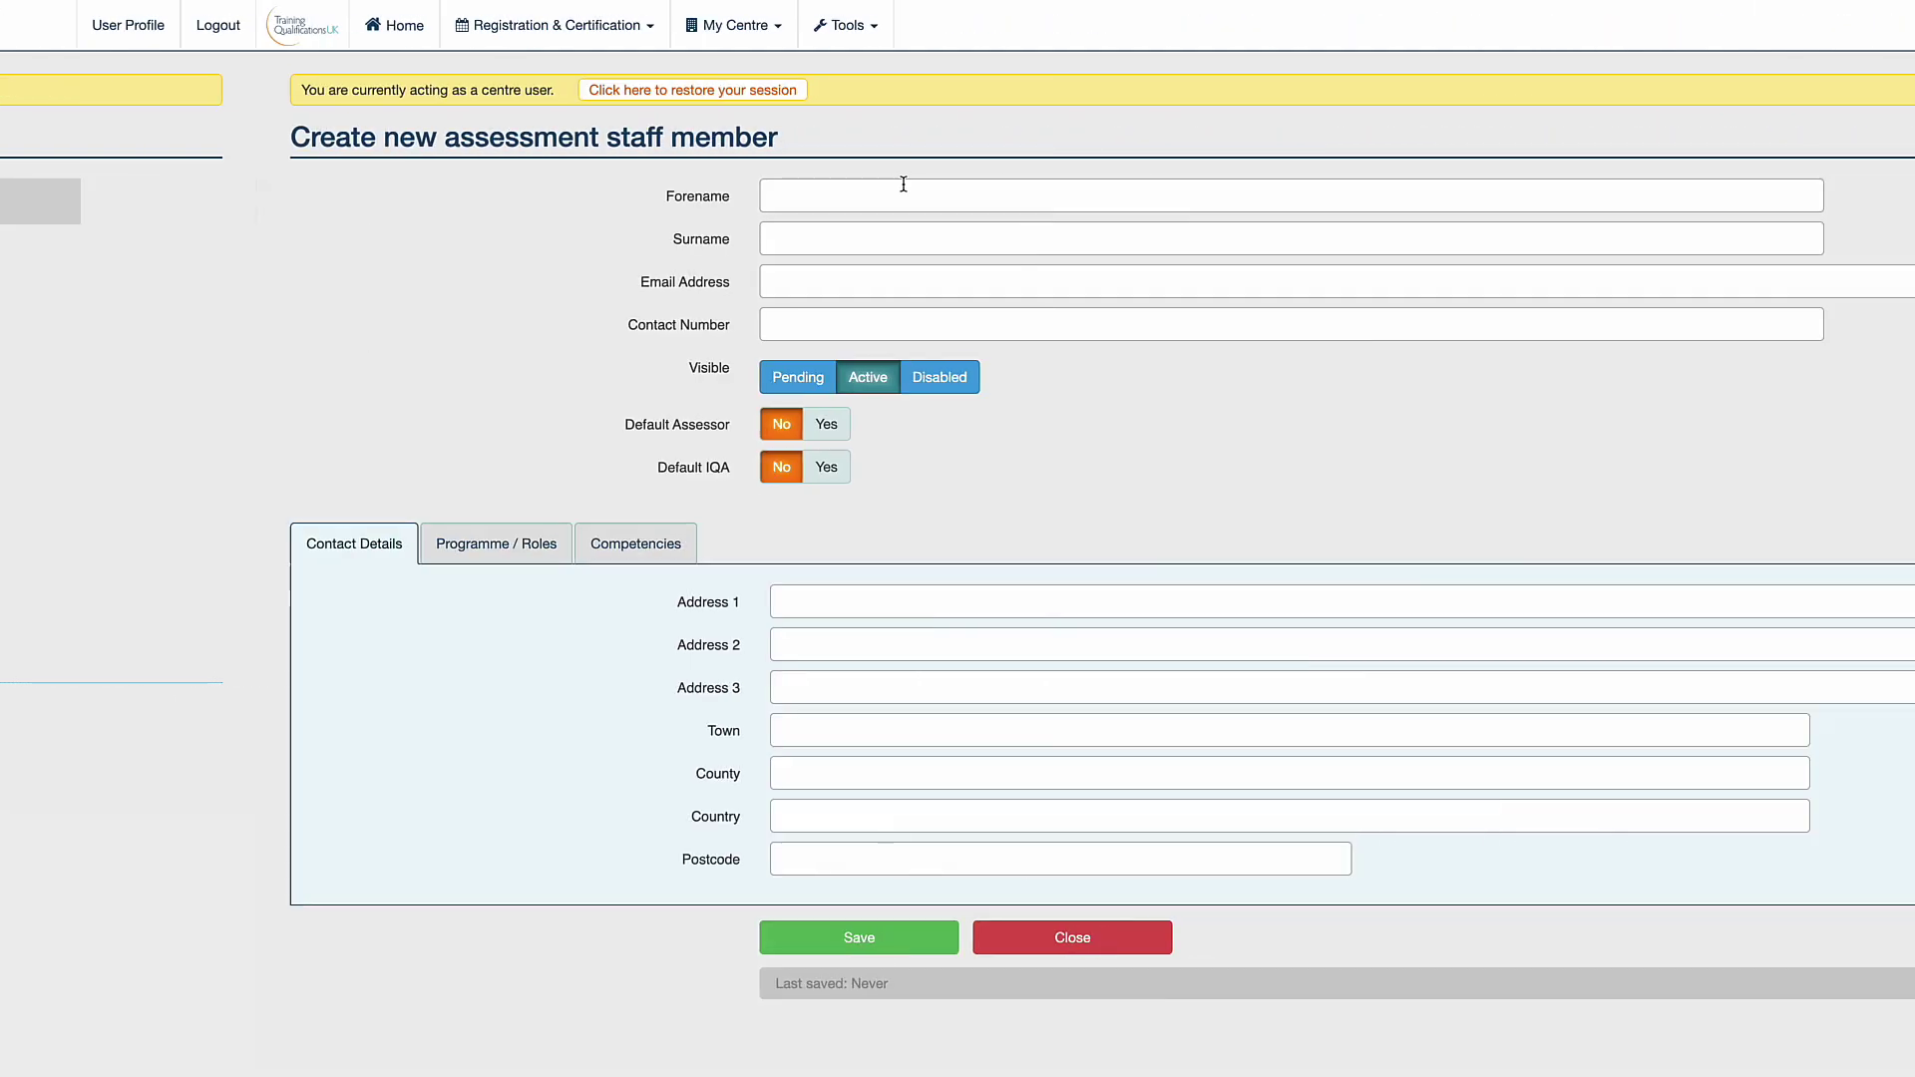
text(Test)
key(Tab)
text(McTesterface)
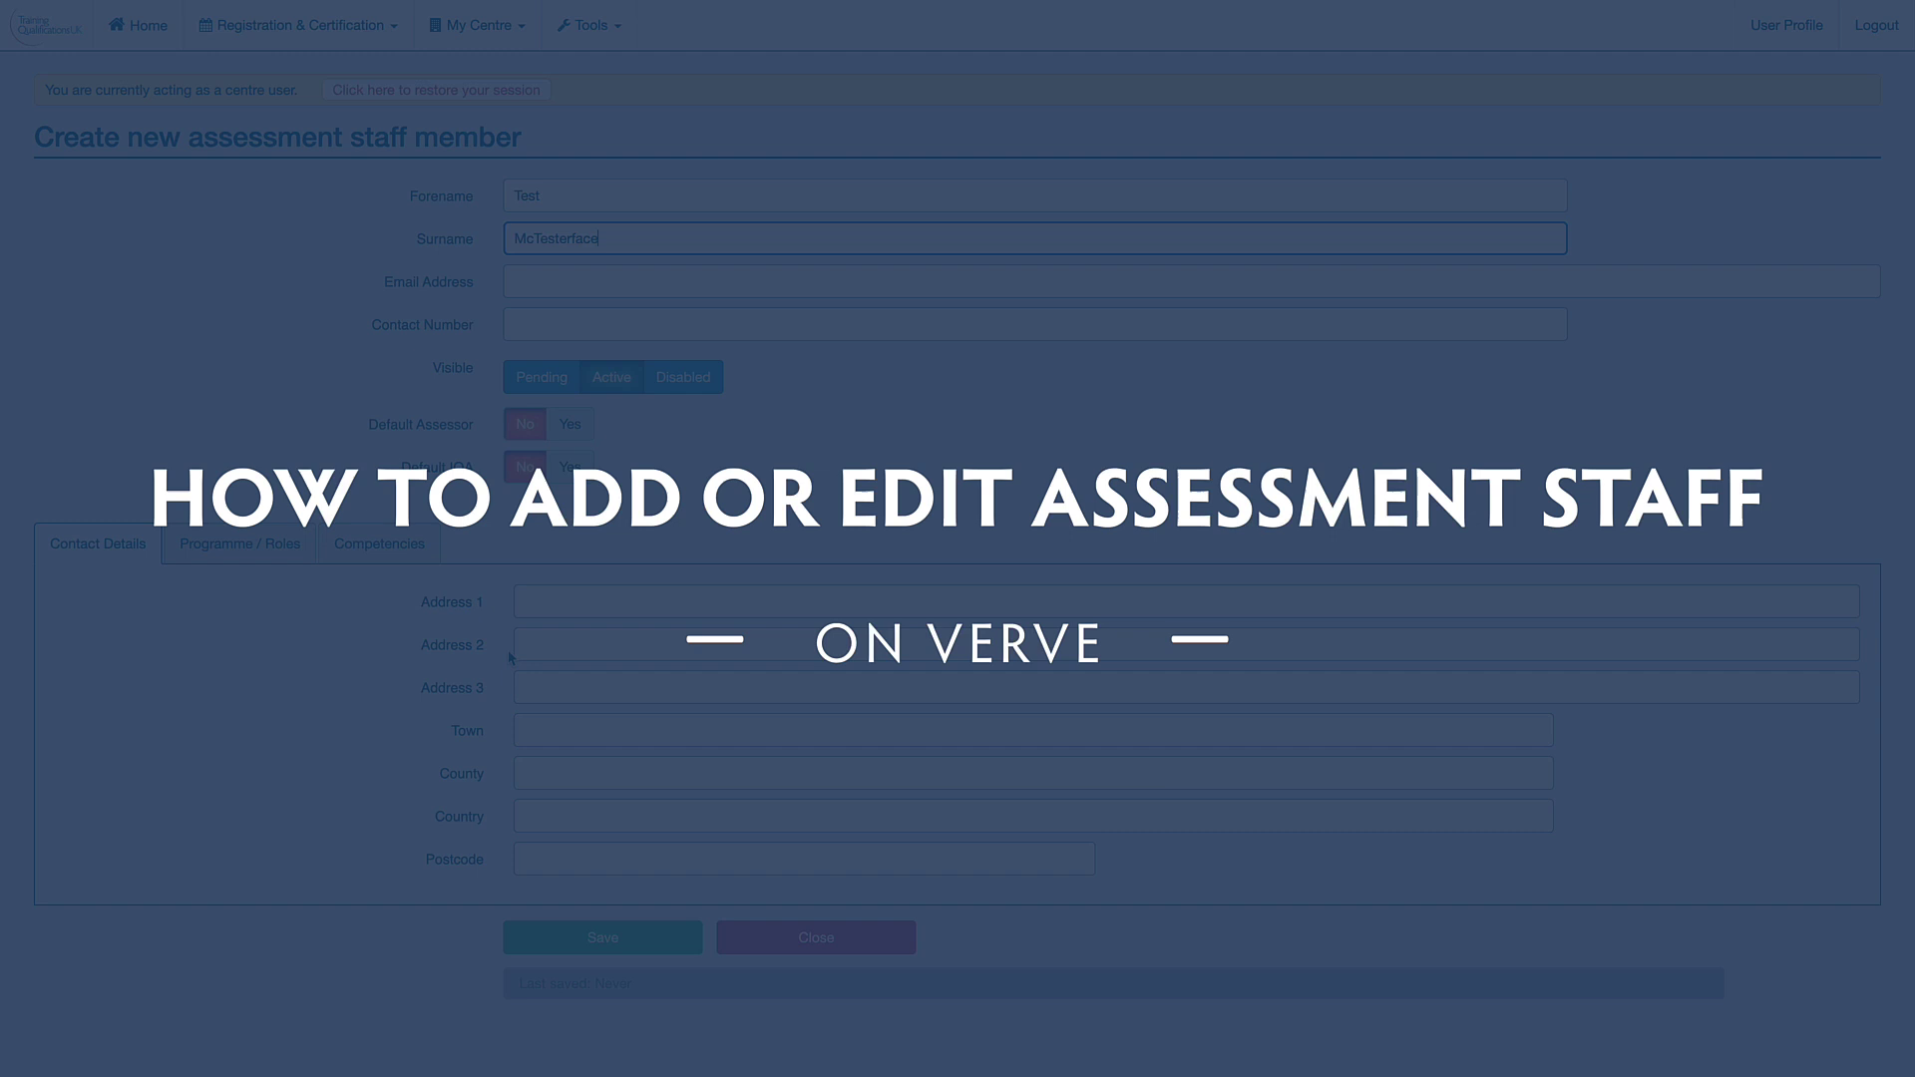
click(552, 384)
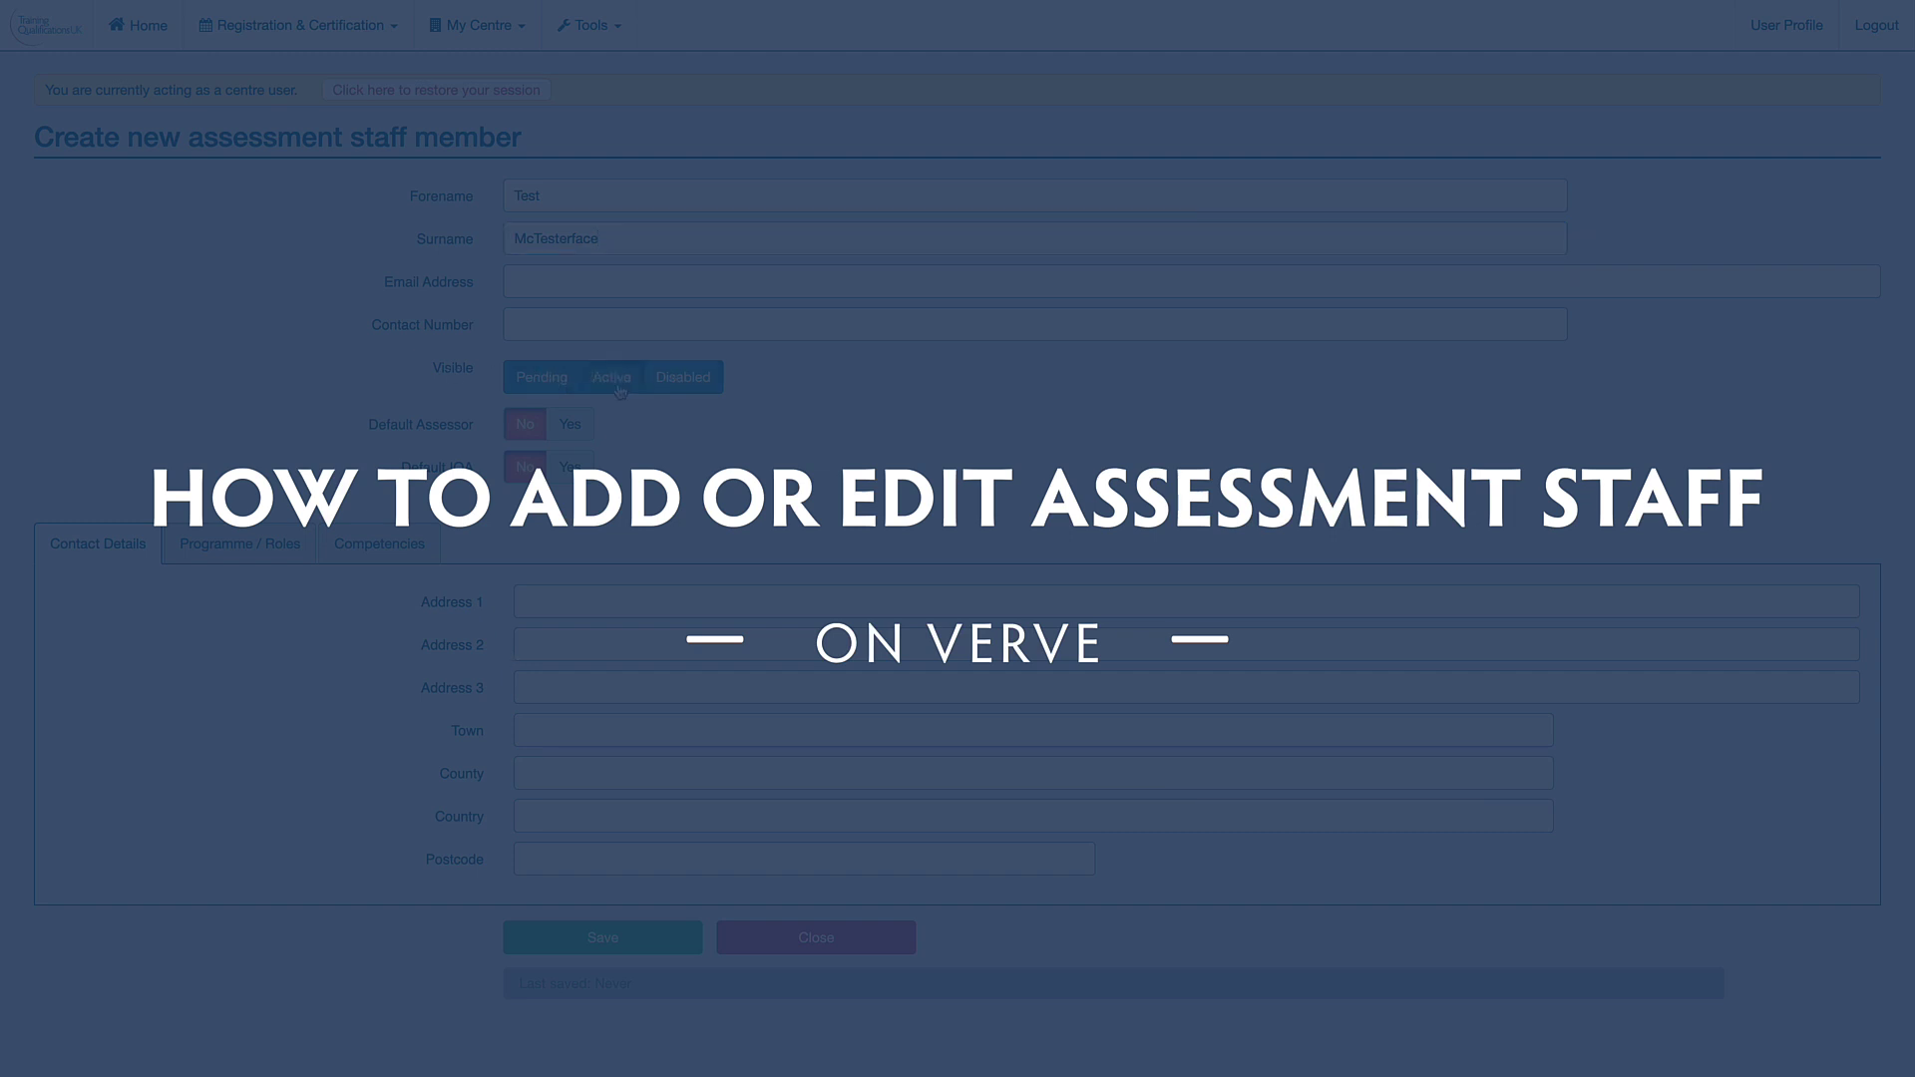
click(242, 547)
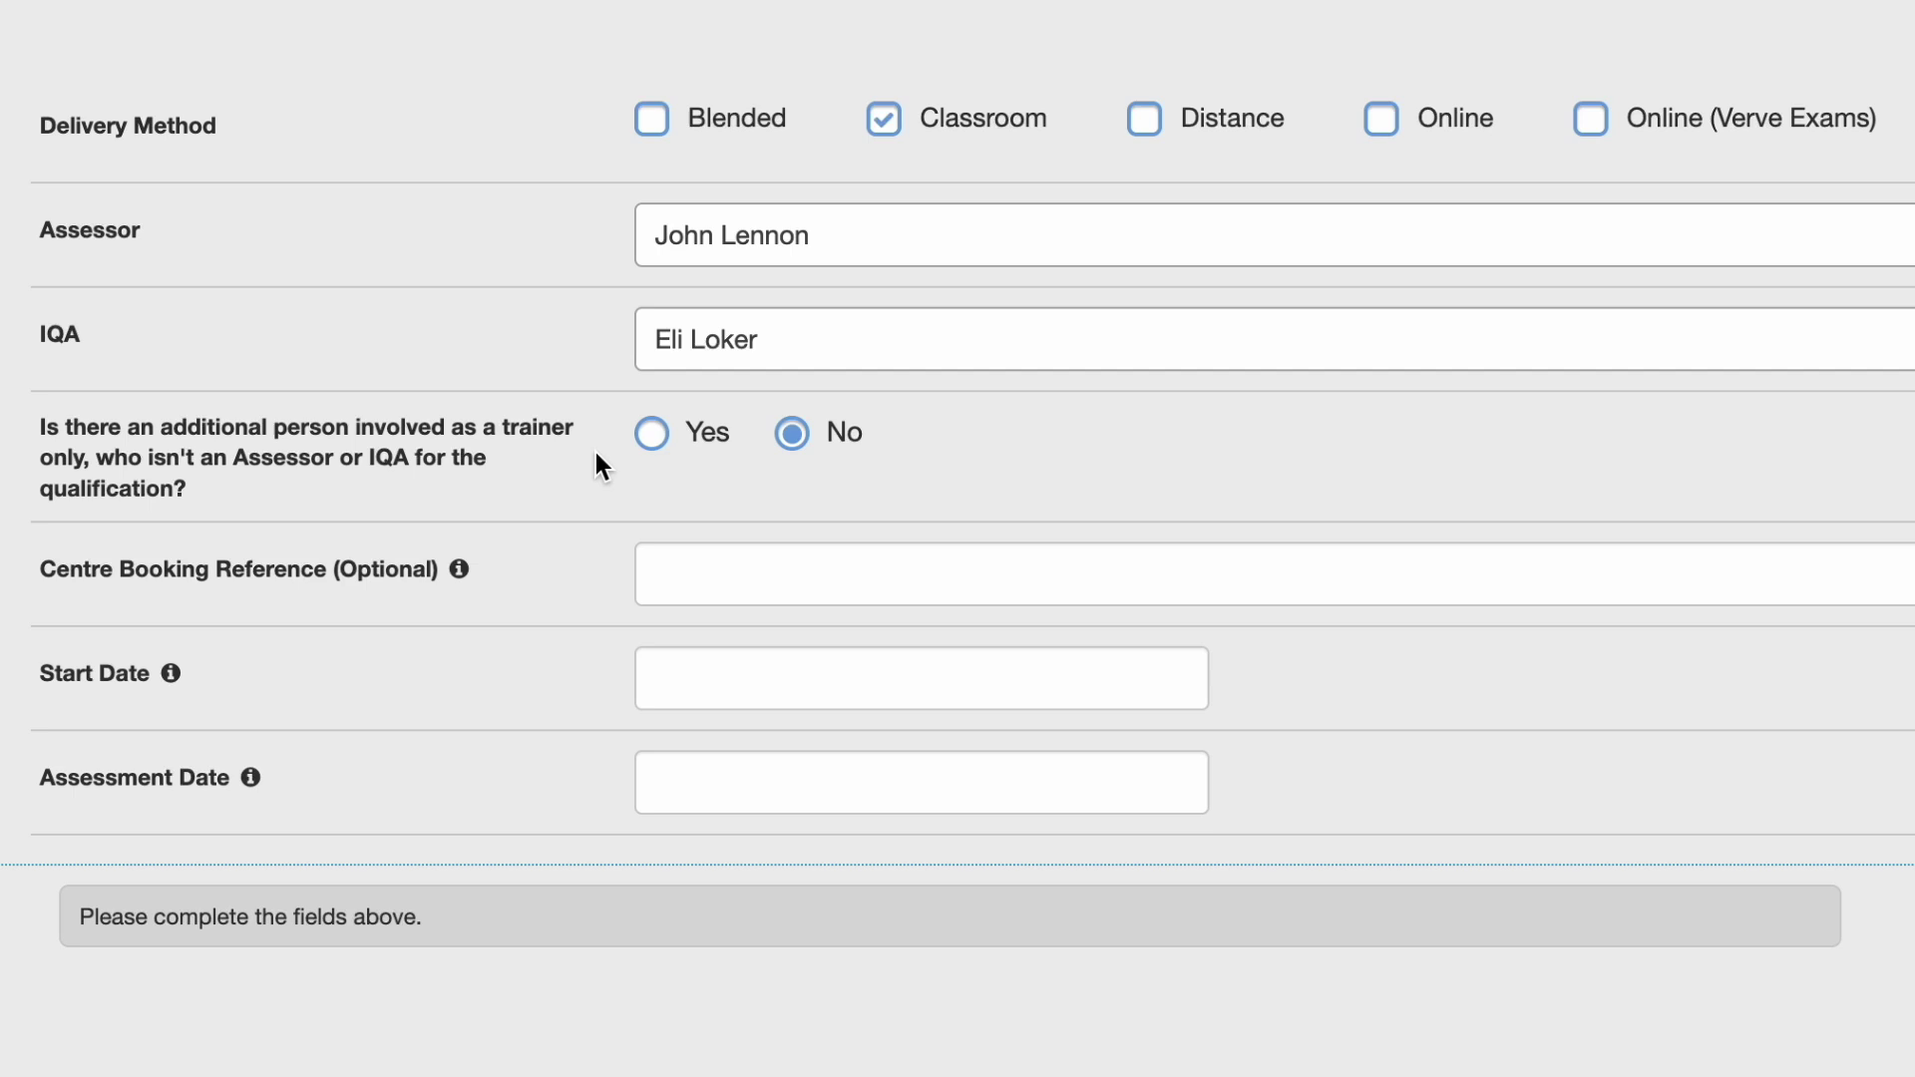
Leave the additional-trainer answer as No and enter 'First Aid Demo' as Centre Booking Reference.
click(655, 437)
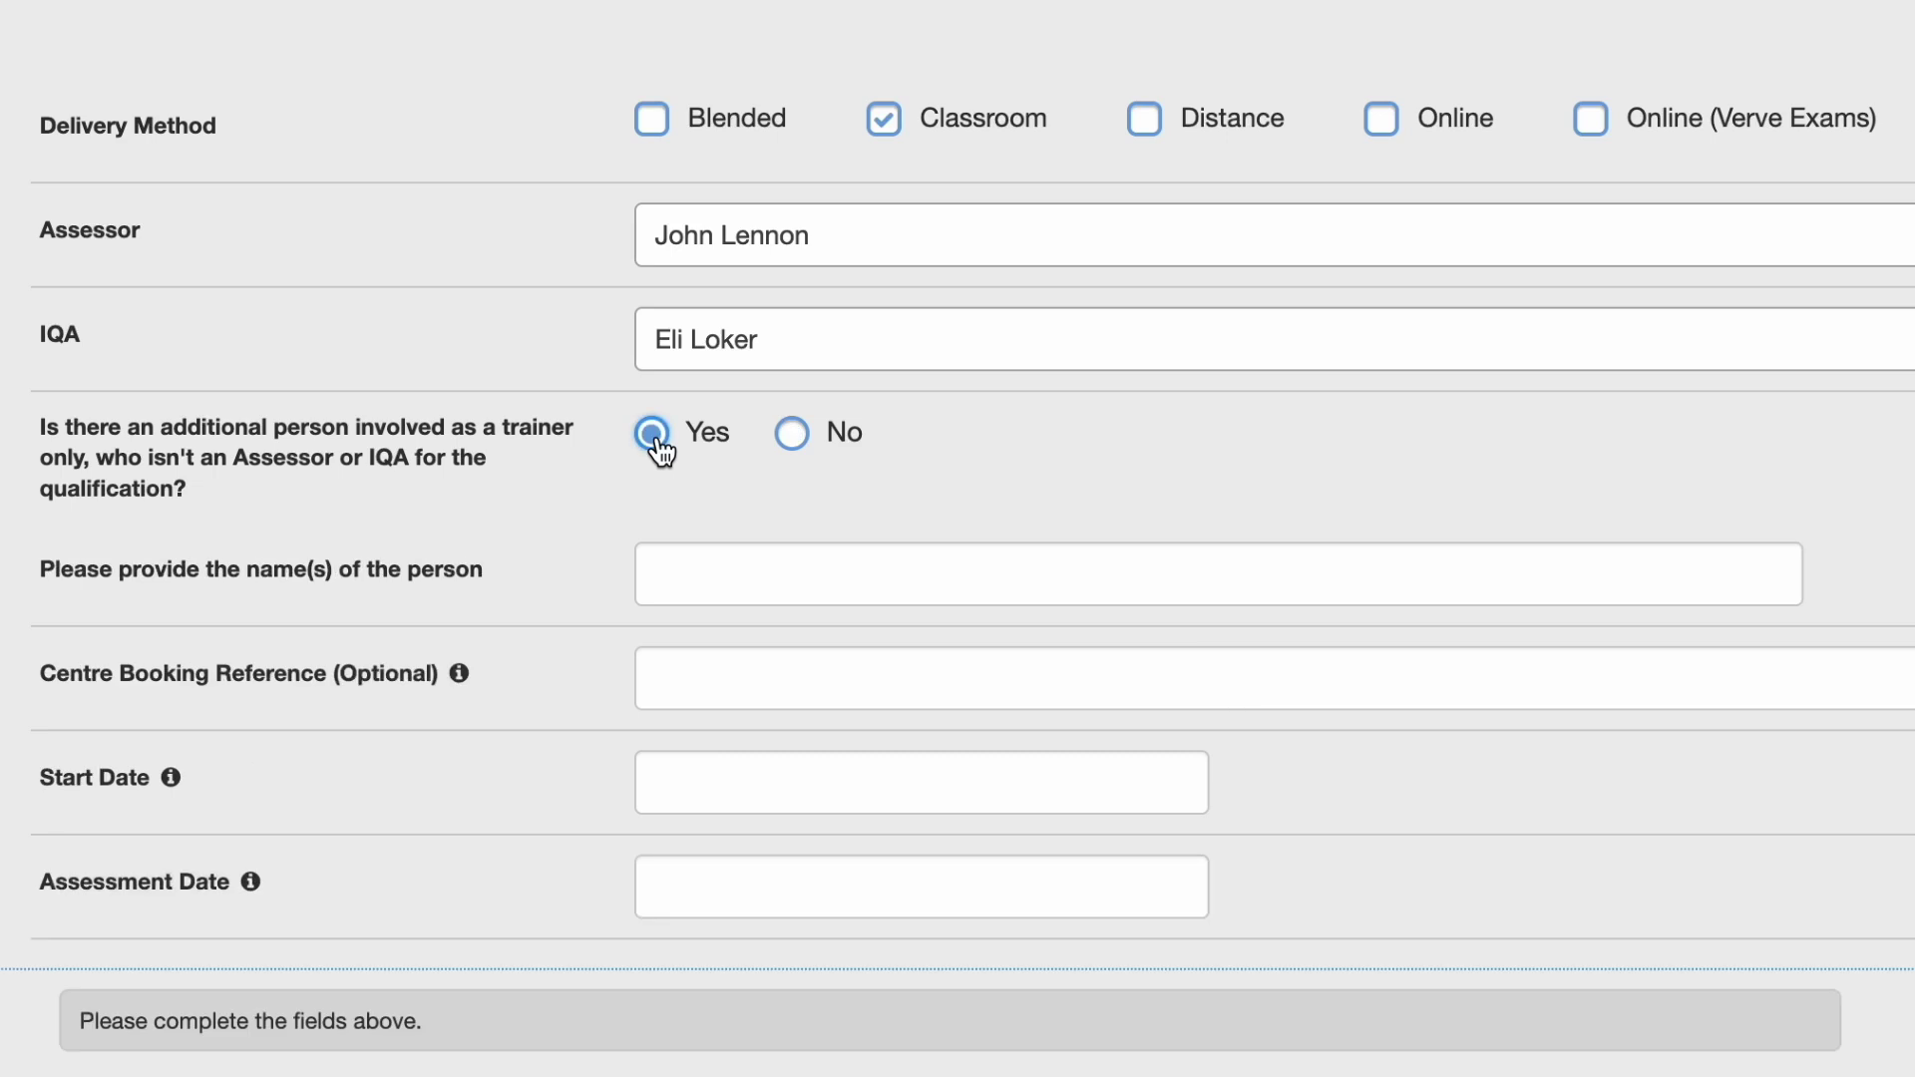
click(794, 436)
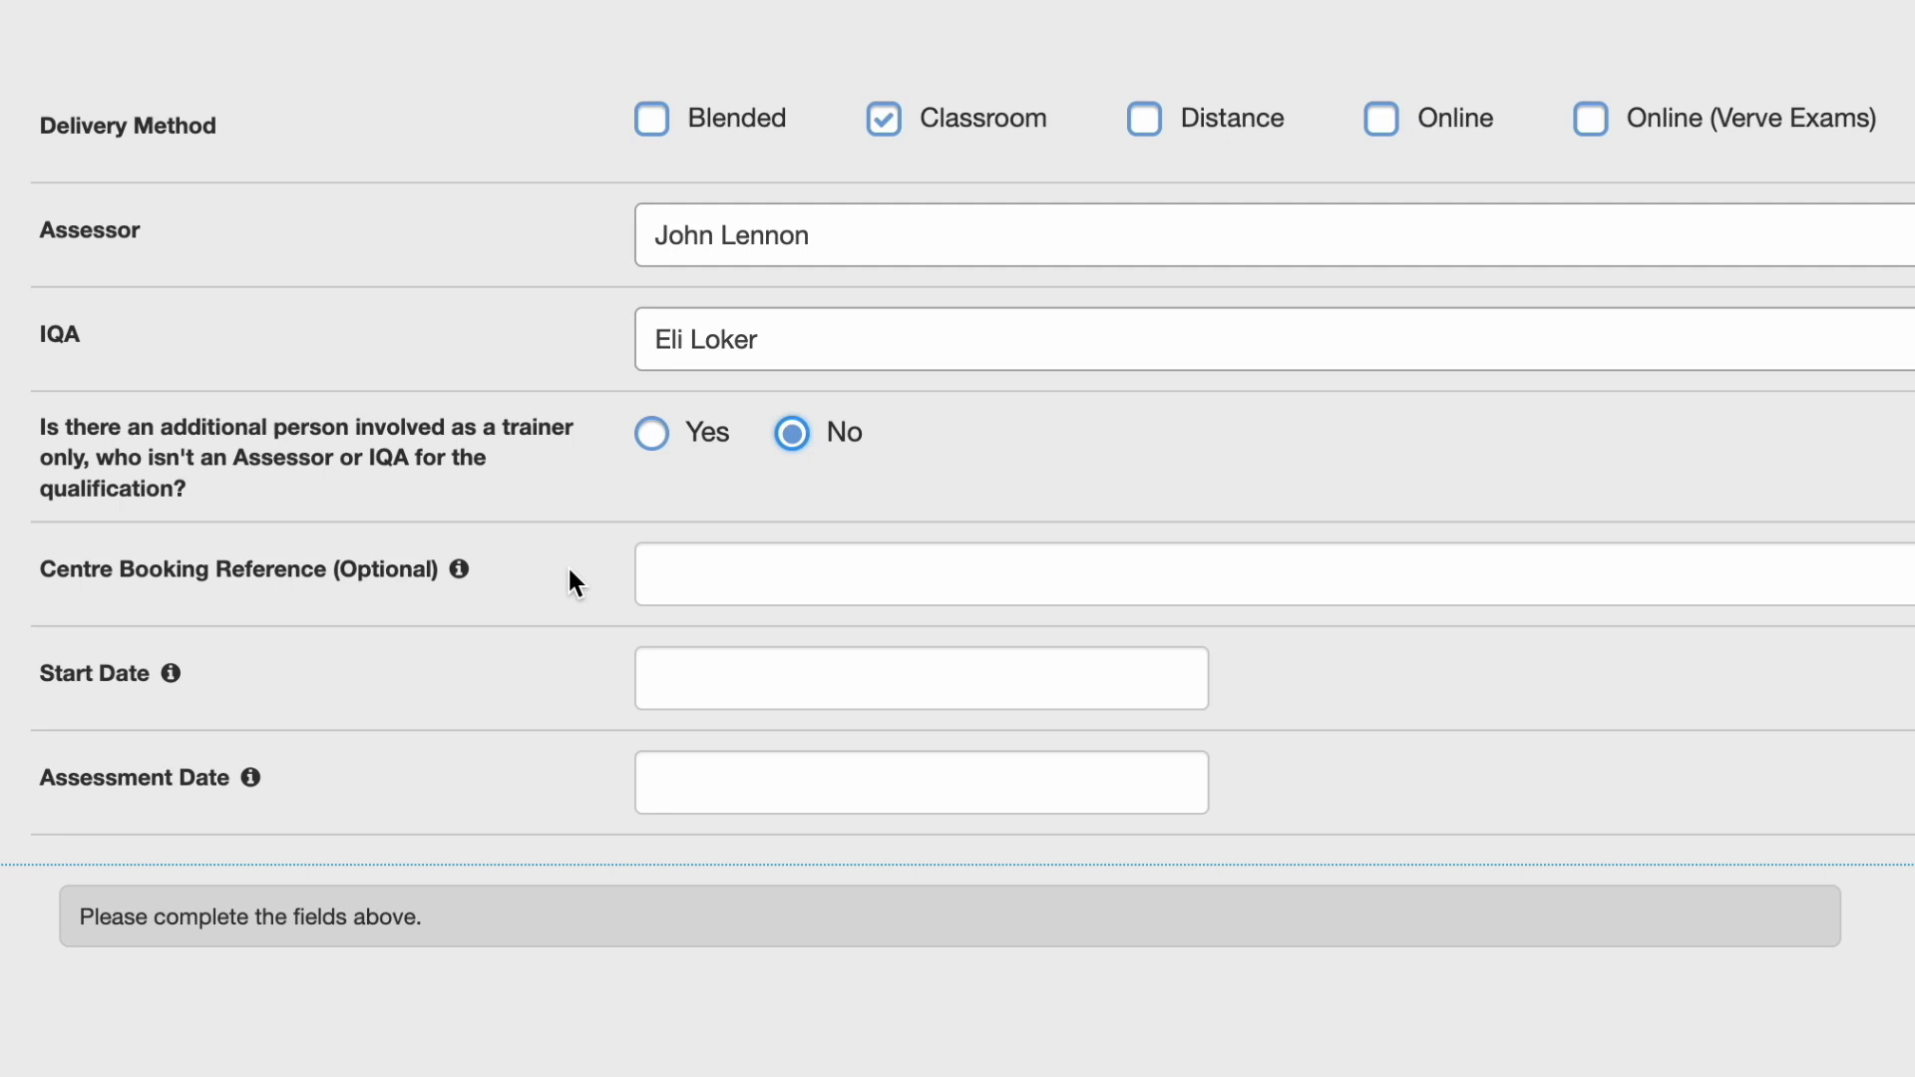
click(673, 566)
text(Fir)
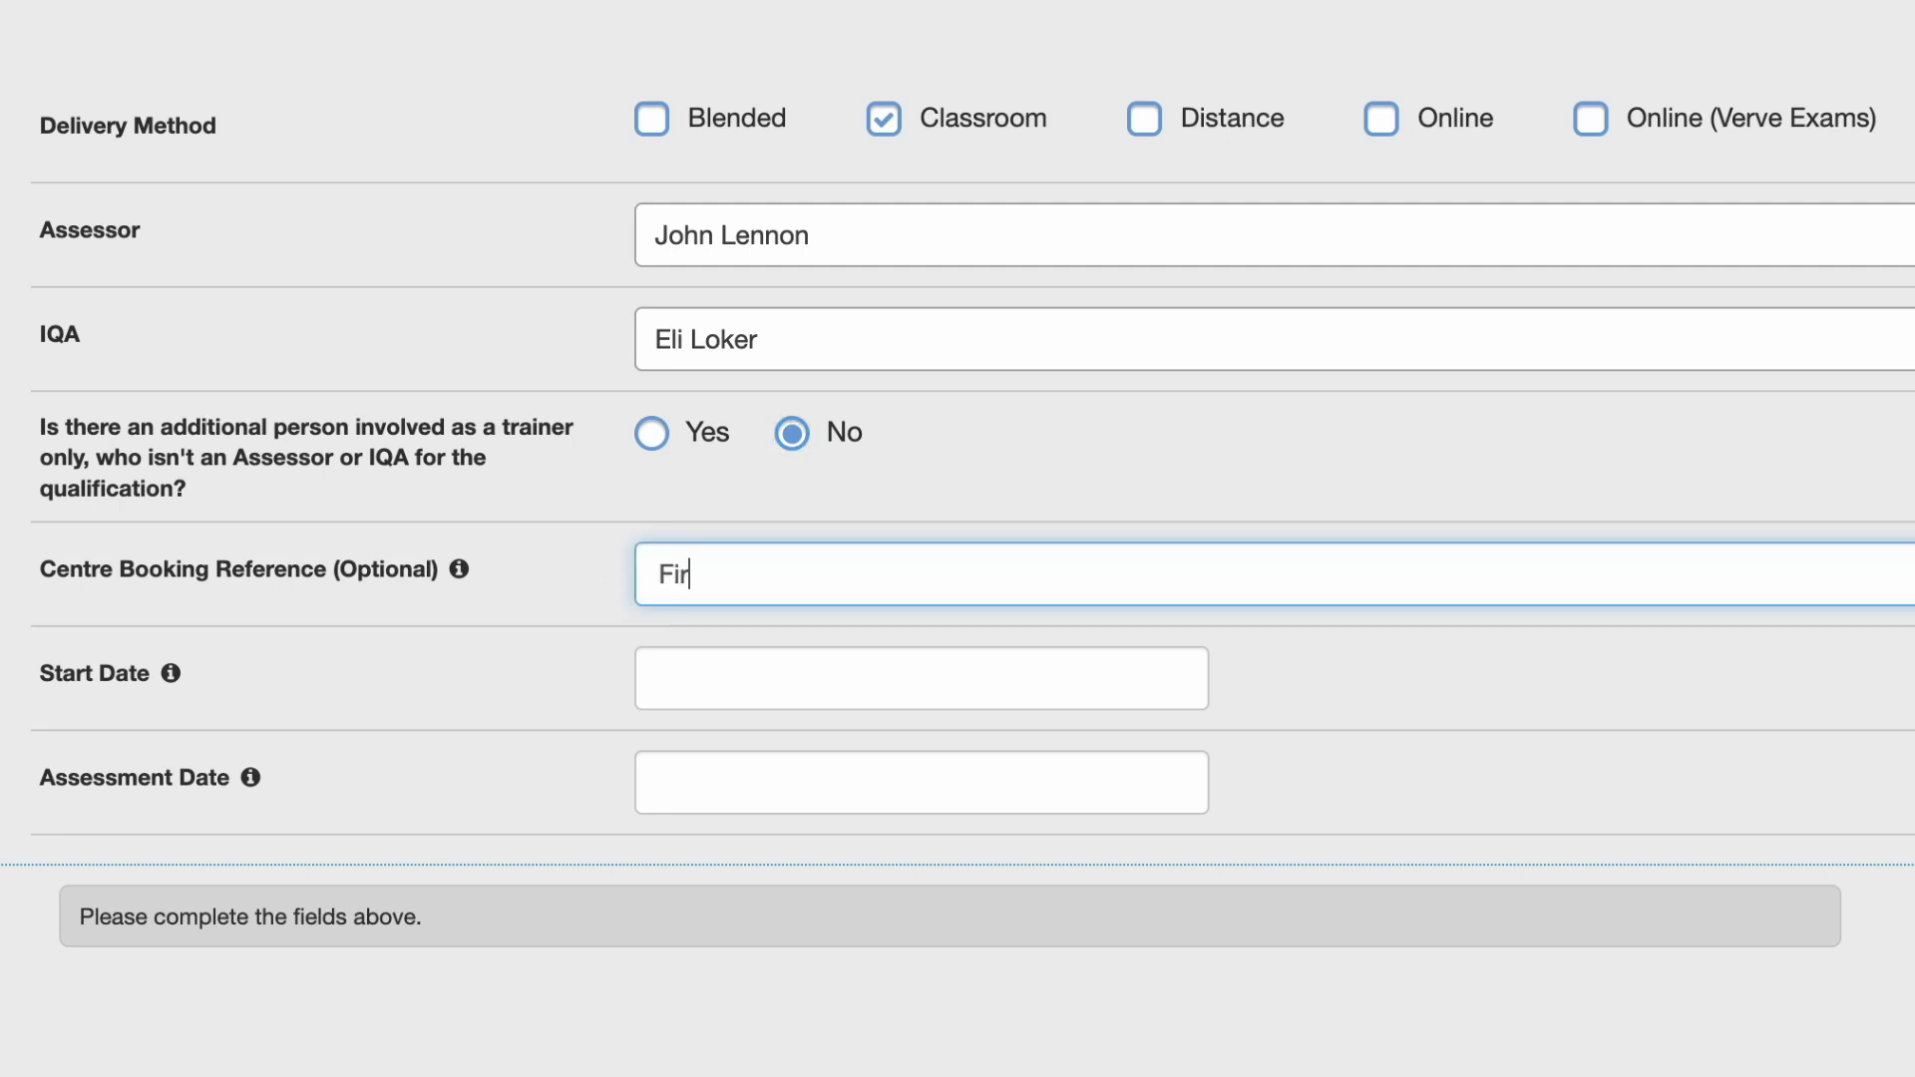
text(st Aid Demo)
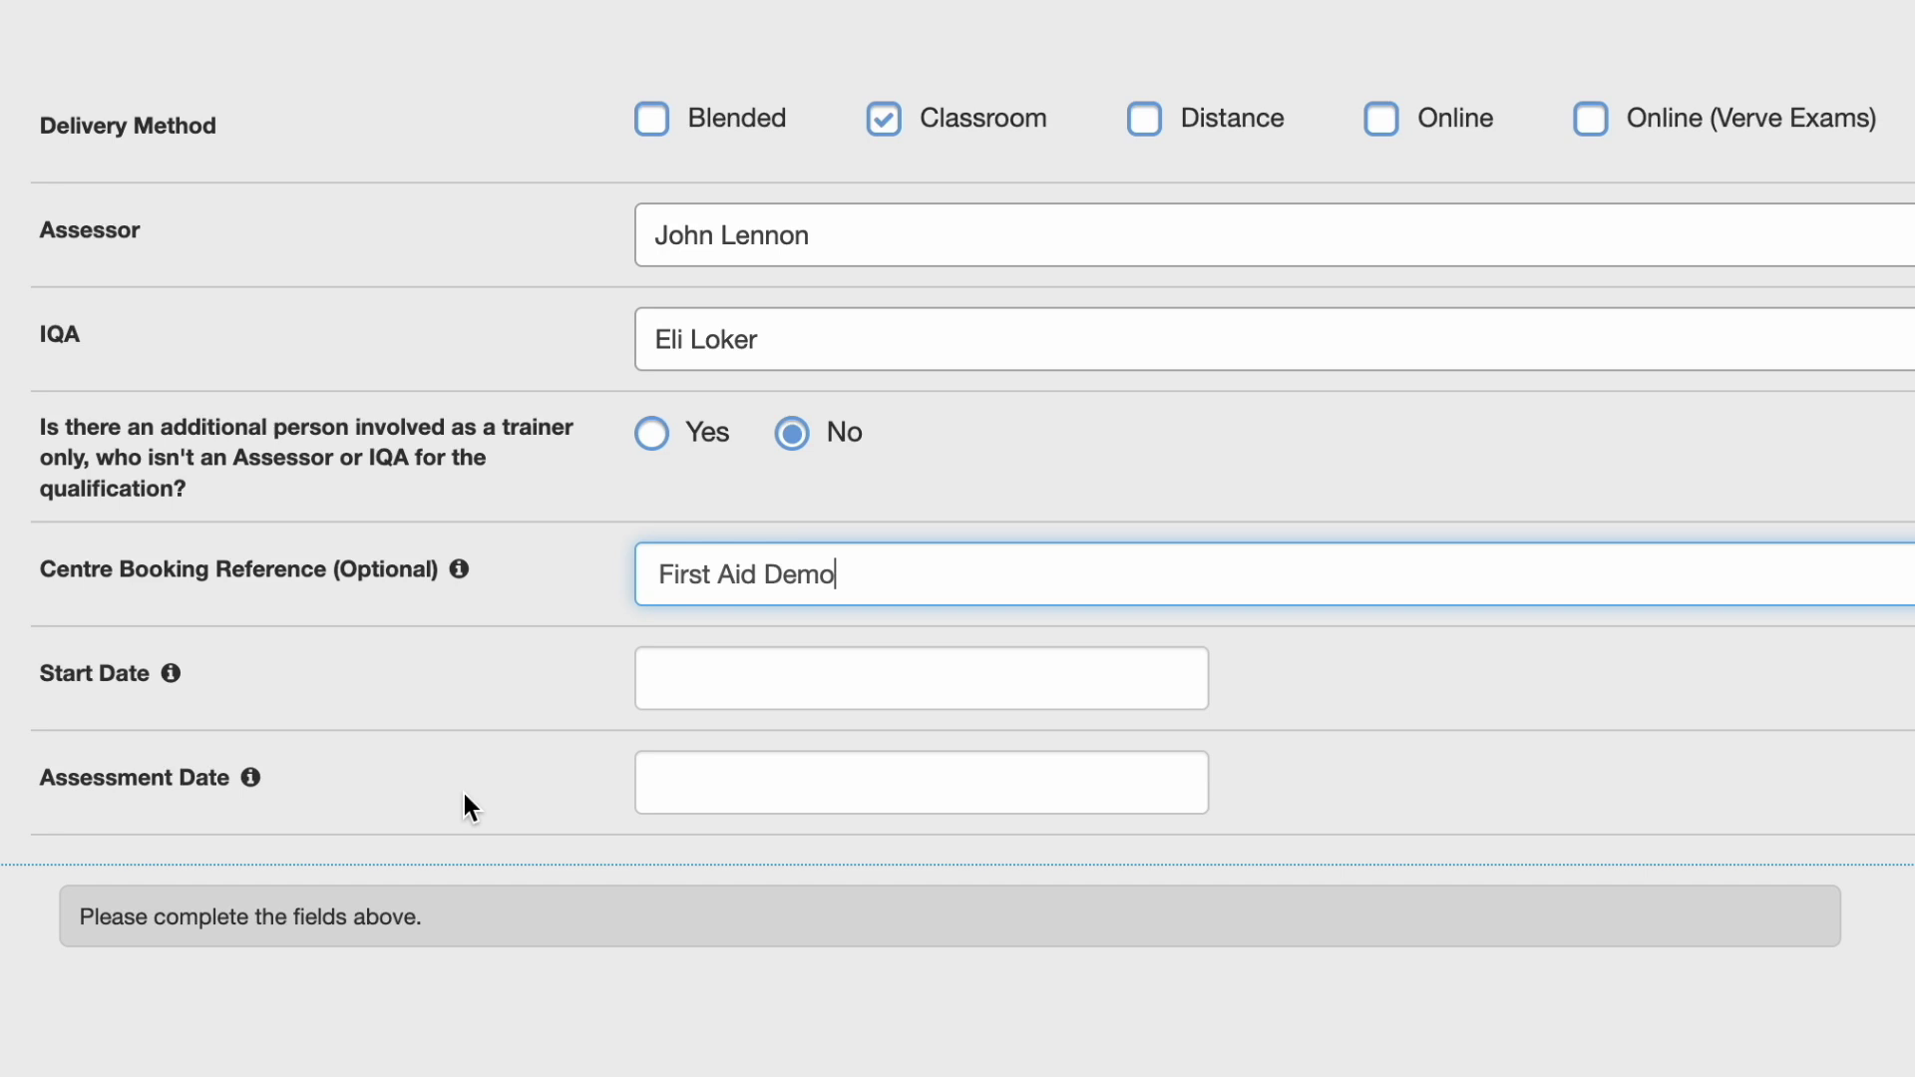
Set Start Date to 02/07/2024 and Assessment Date to 04/07/2024.
click(721, 685)
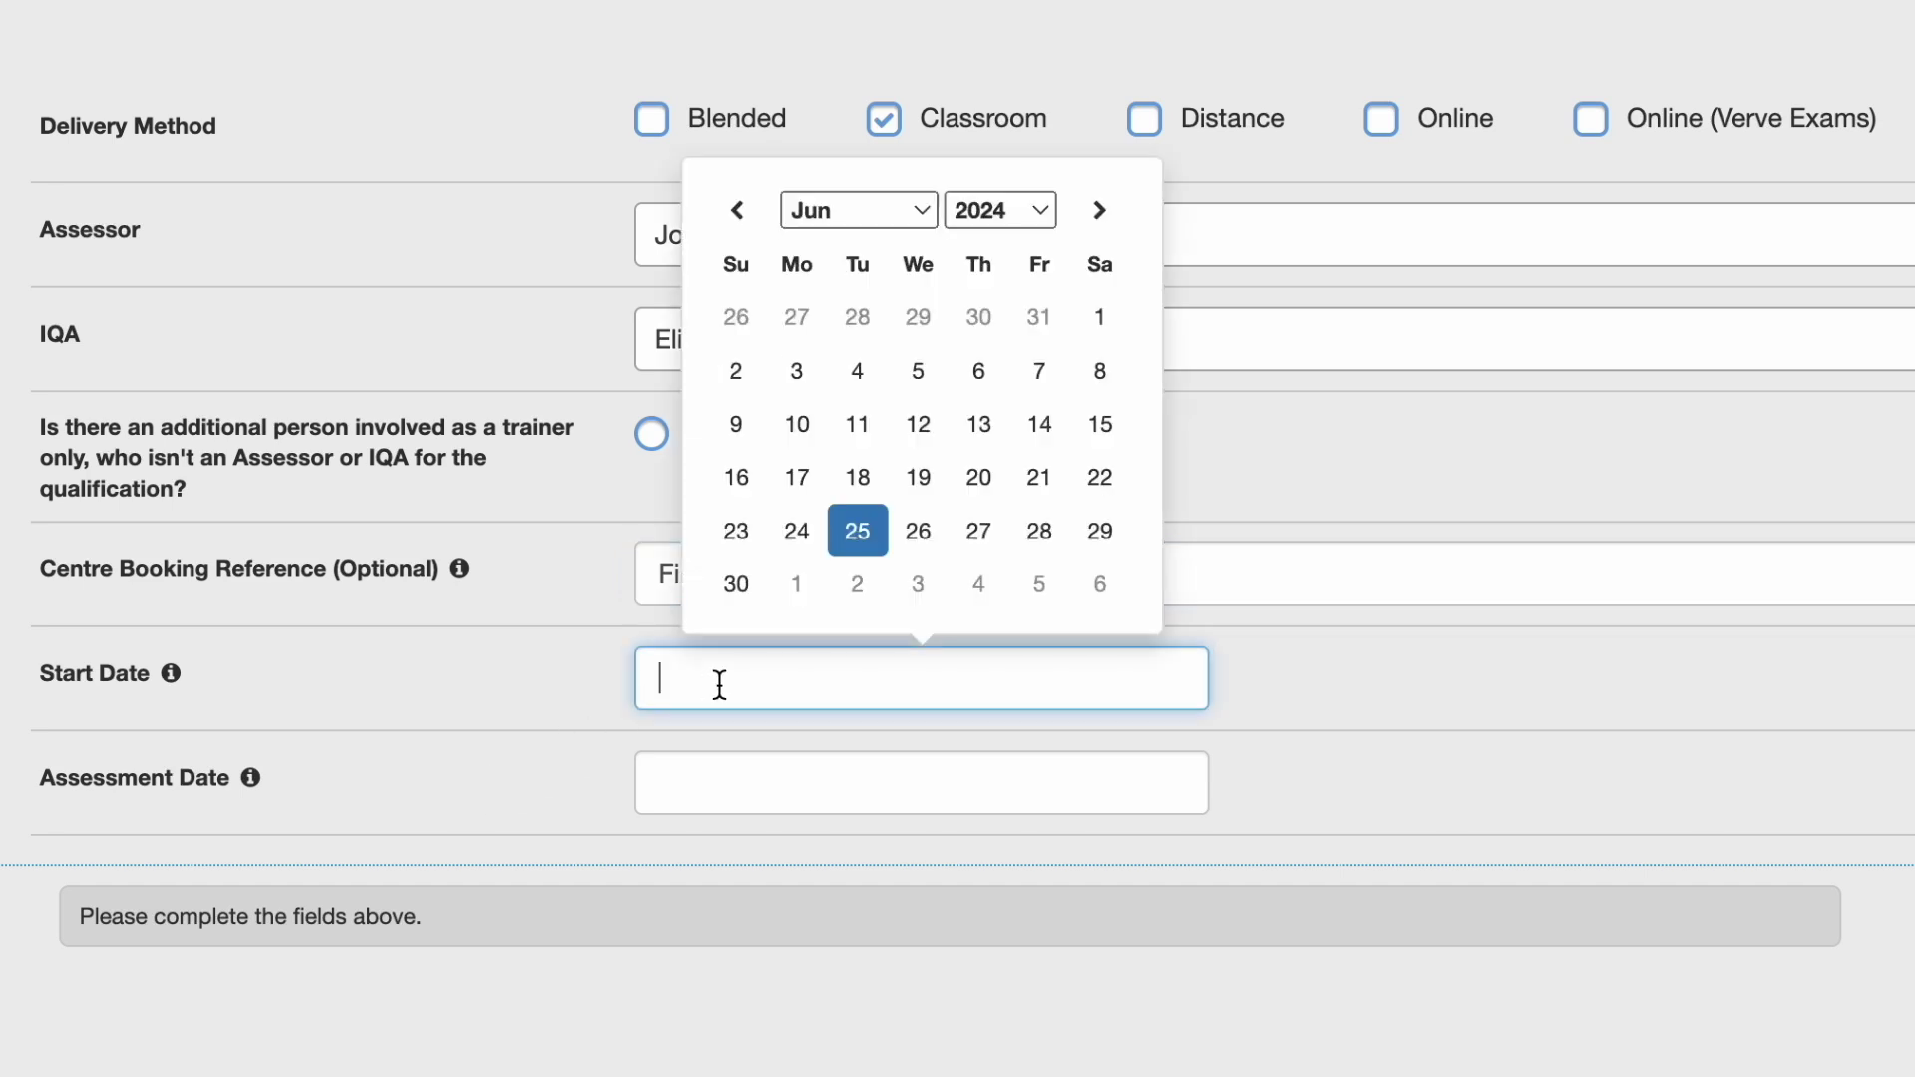
click(858, 584)
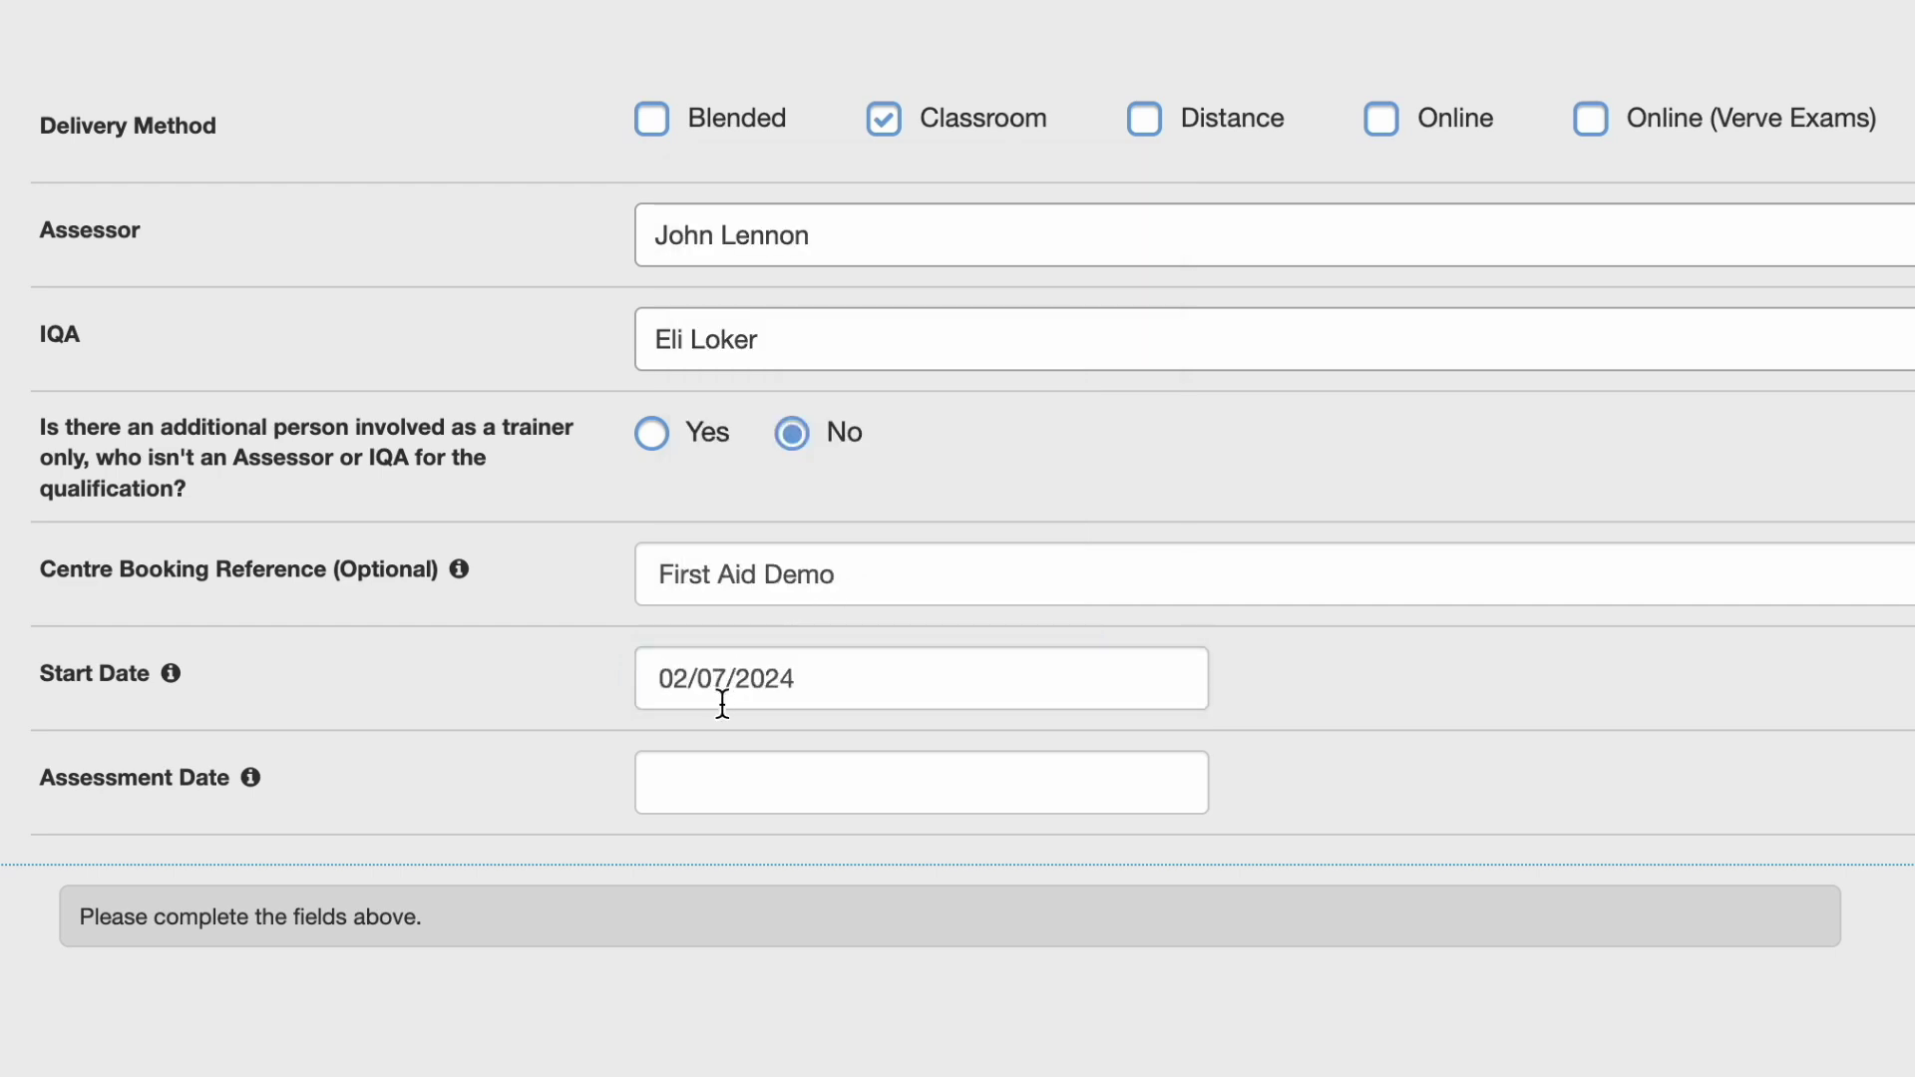
click(738, 777)
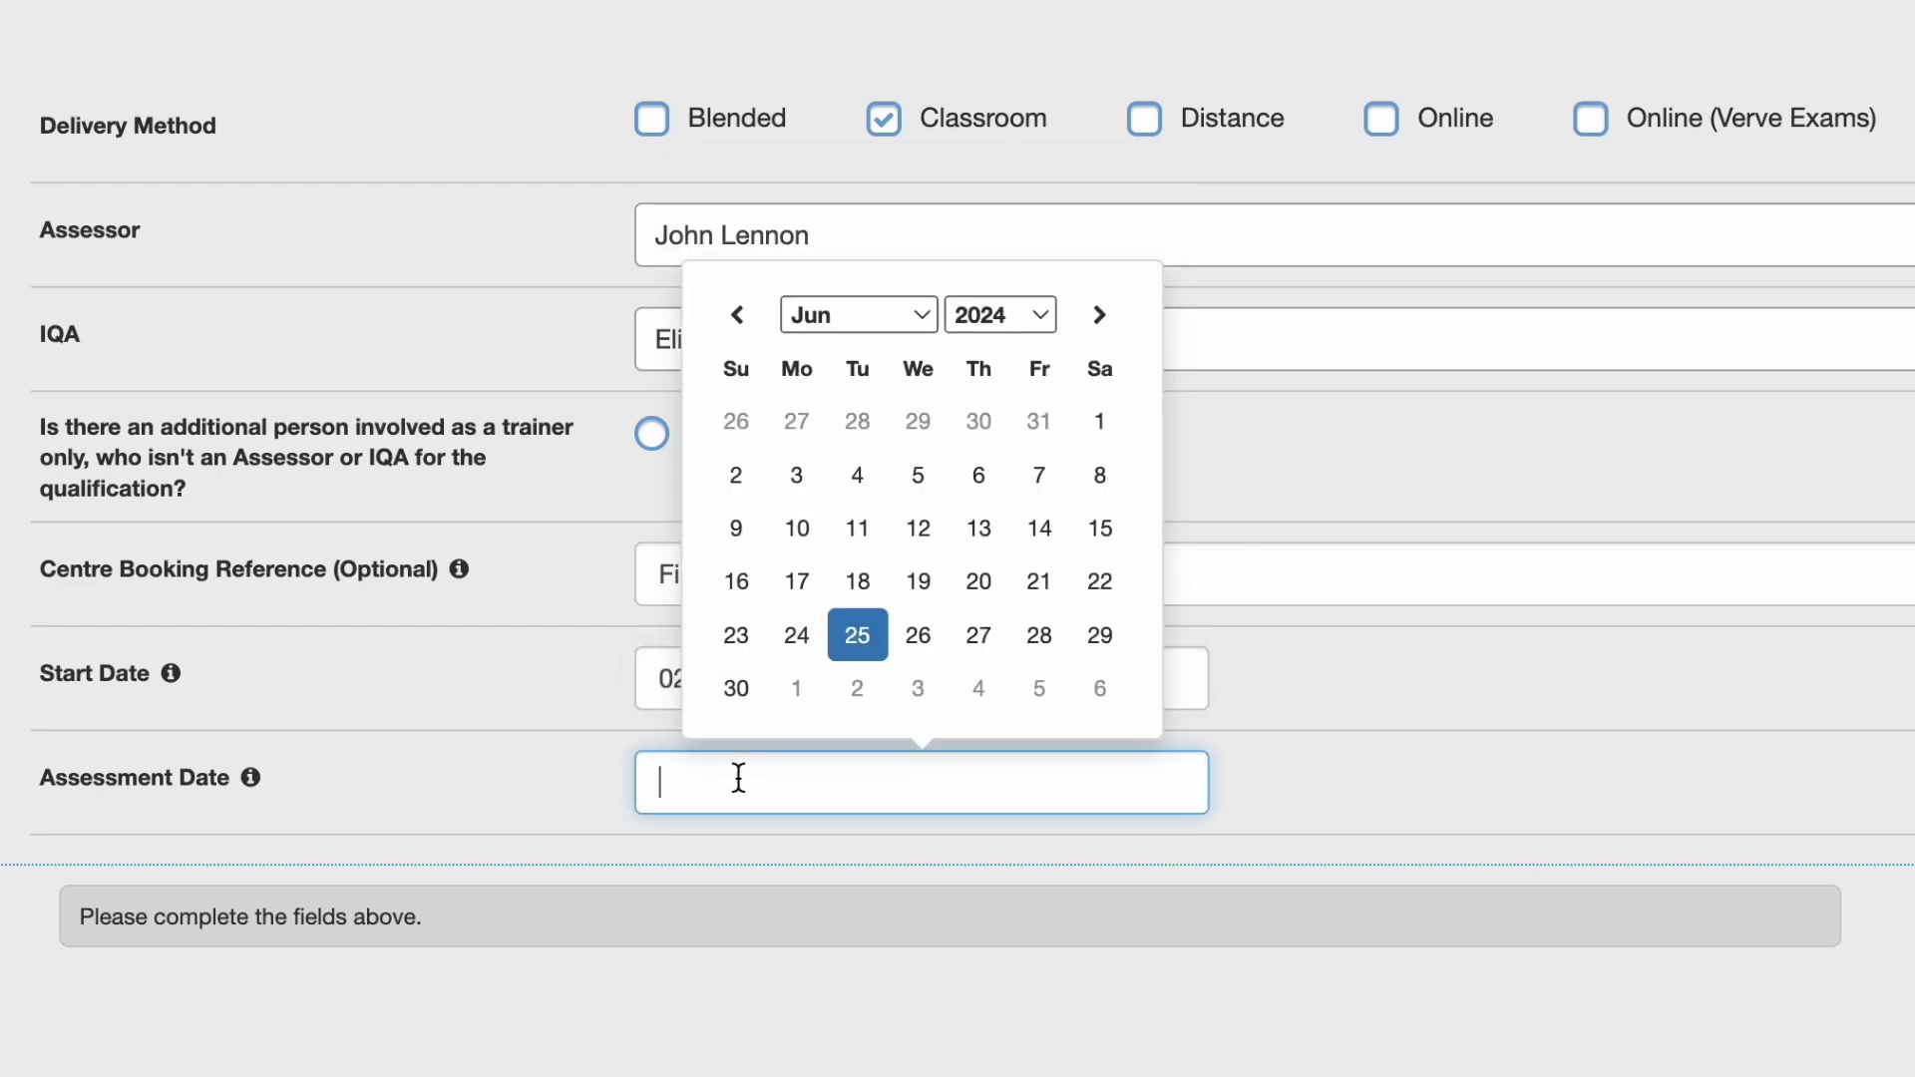
click(974, 688)
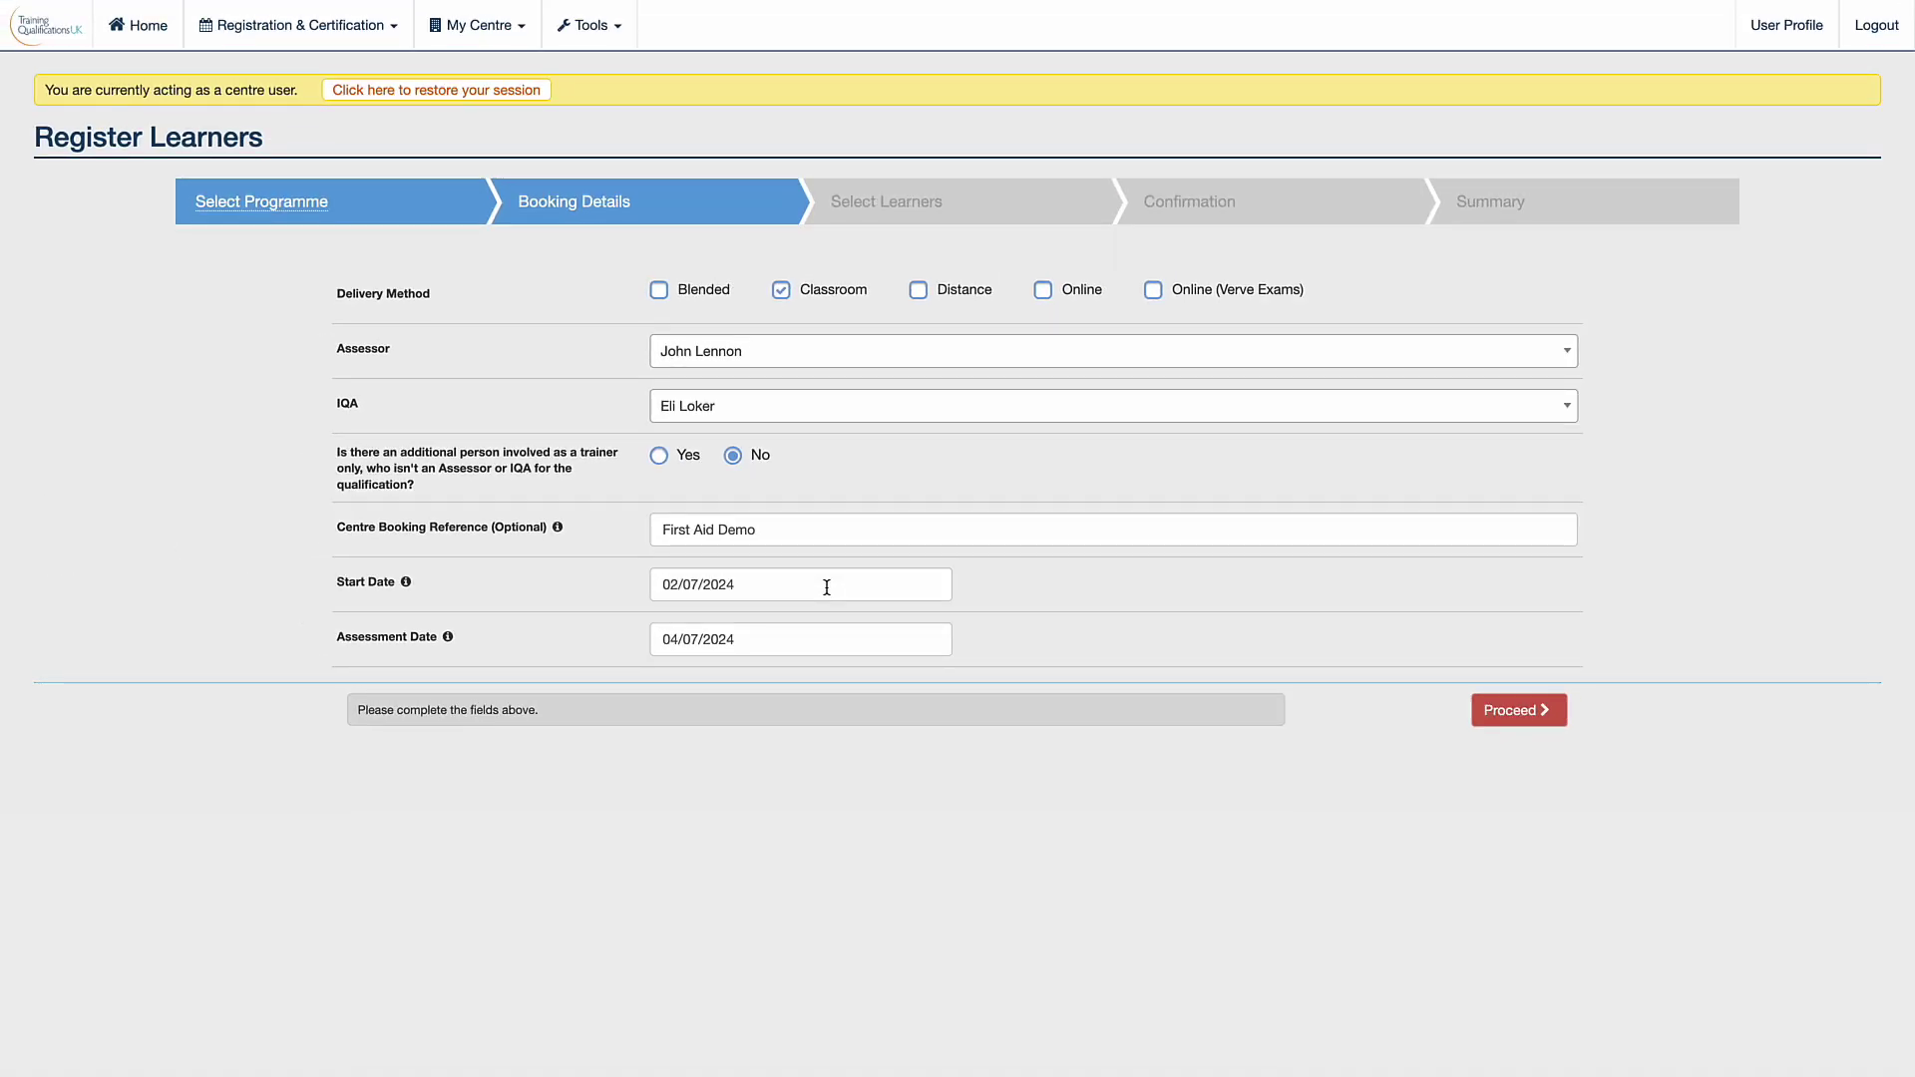
Enter the learner's forename, surname, contact number, e-mail and date of birth, and mark ID Seen Yes.
click(1515, 713)
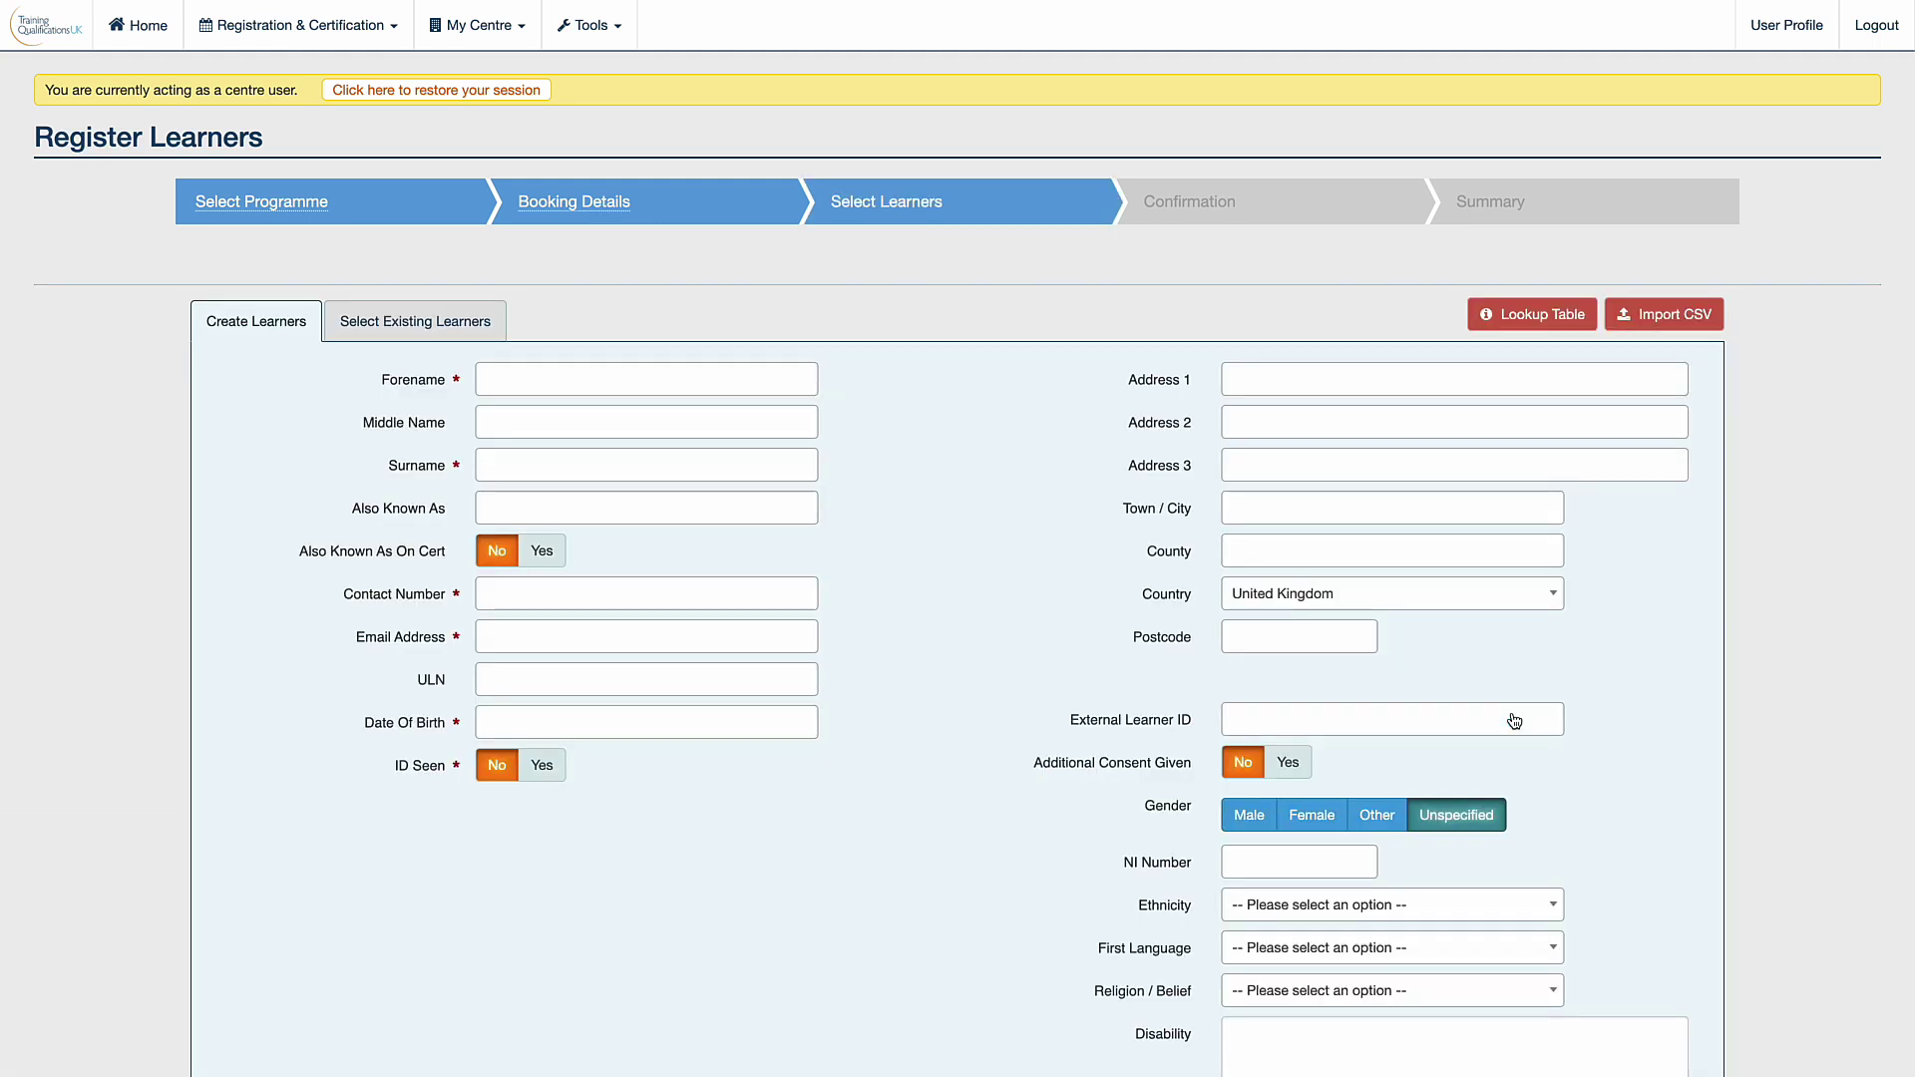
scroll(1514, 720, down, 5)
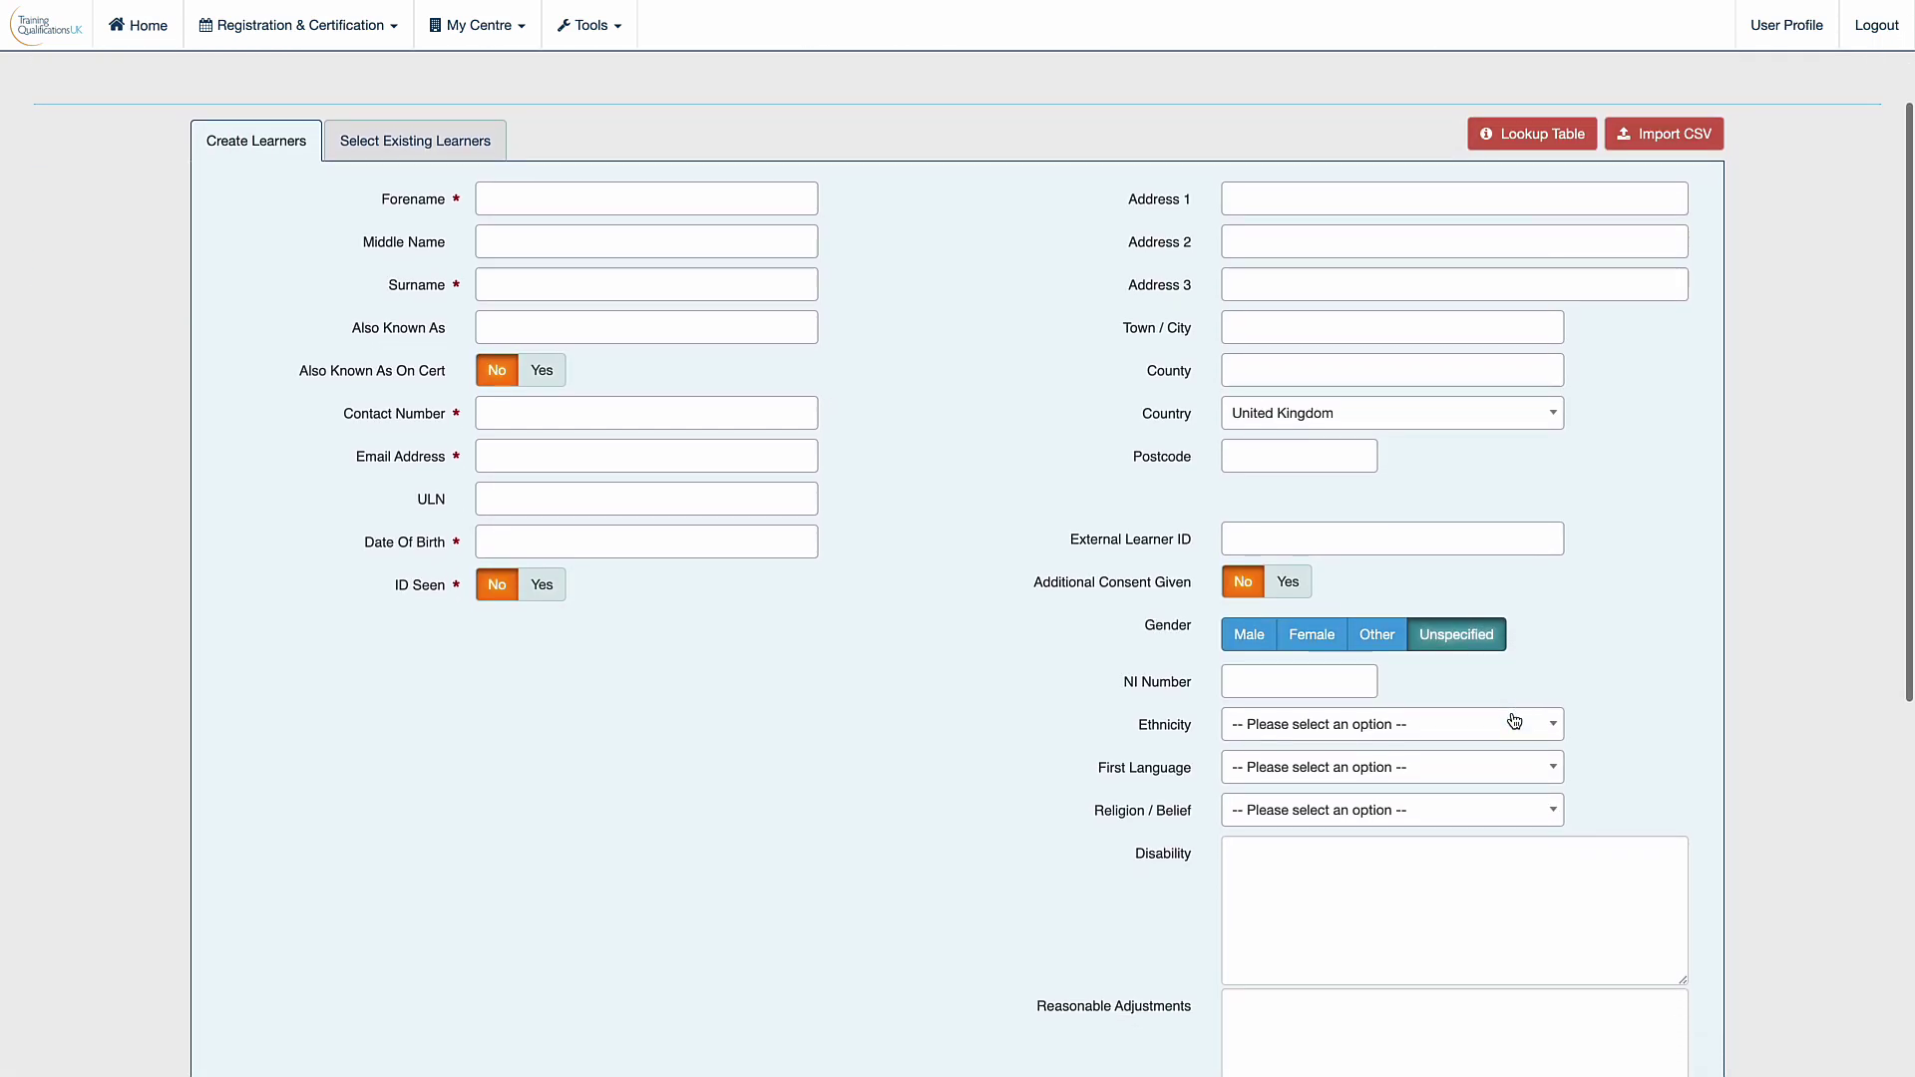
click(638, 147)
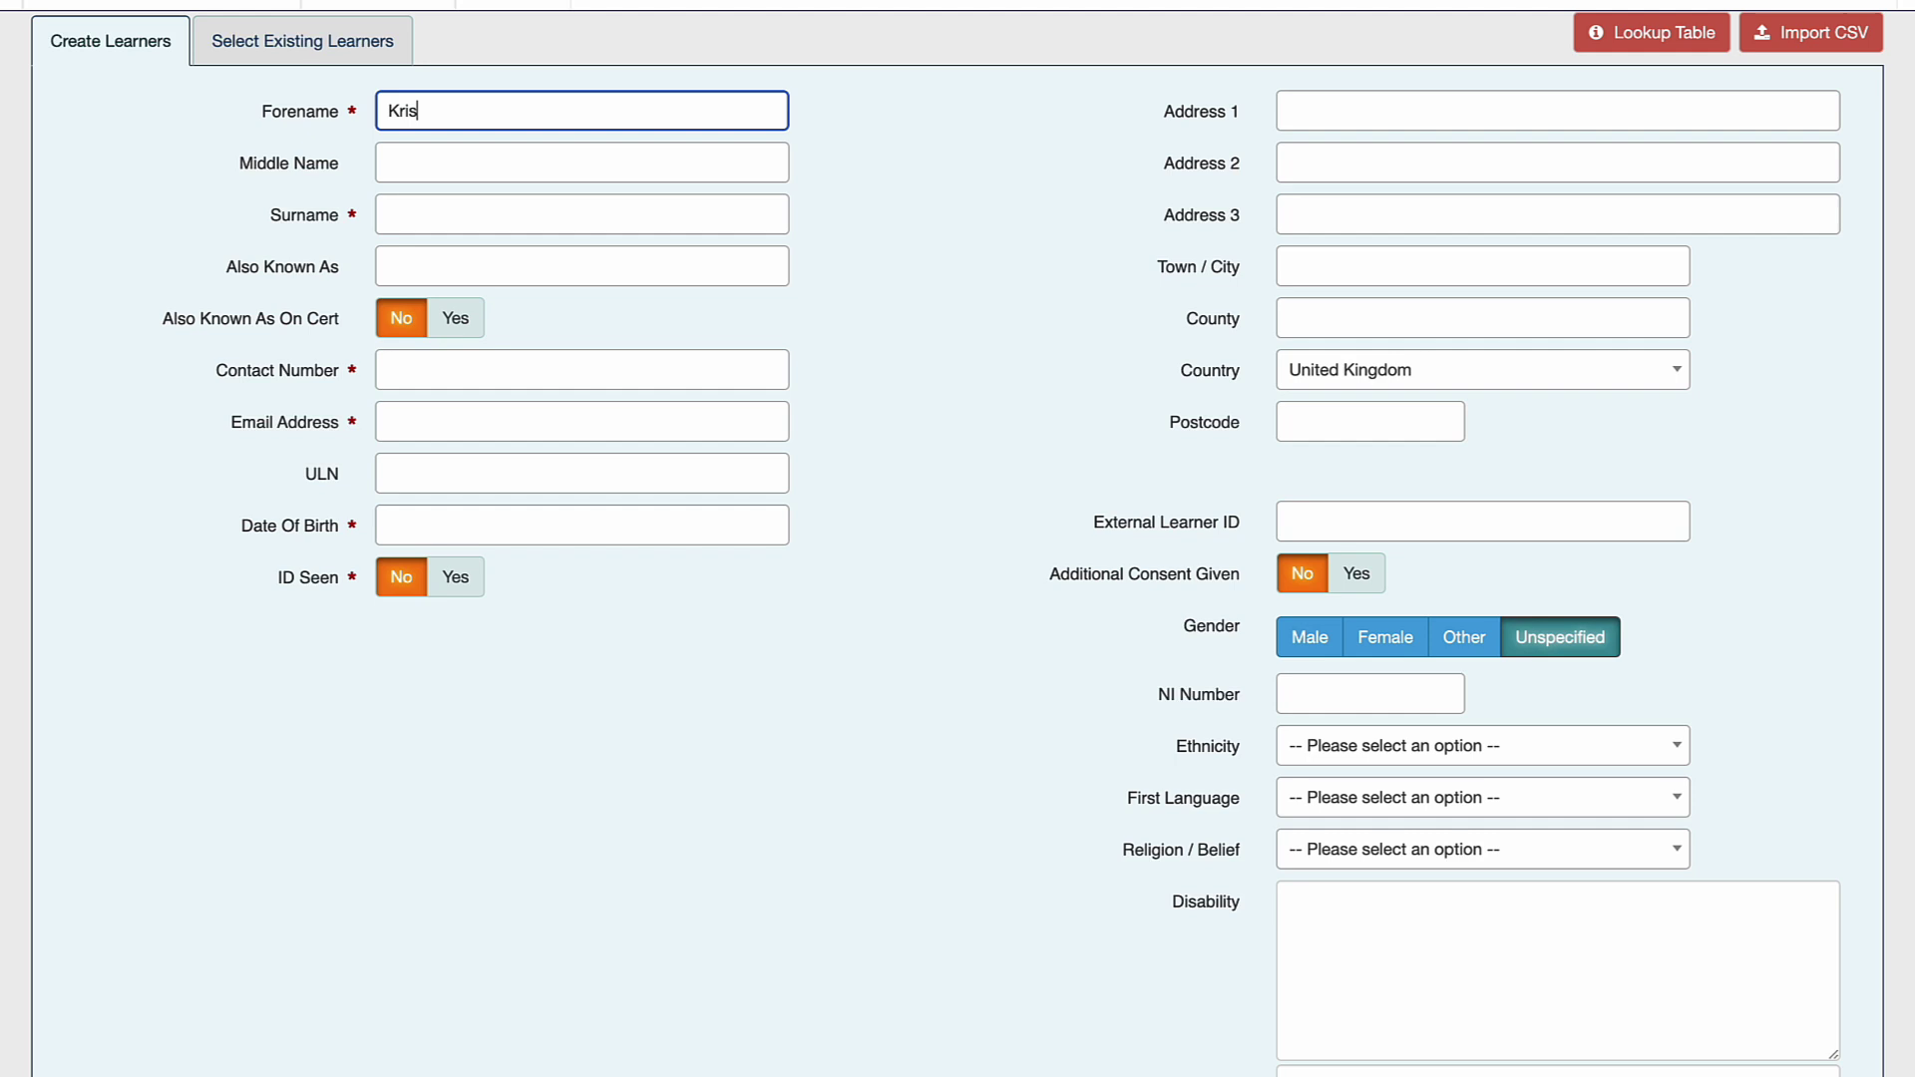
key(Tab)
key(Tab)
key(Tab)
key(Tab)
key(Tab)
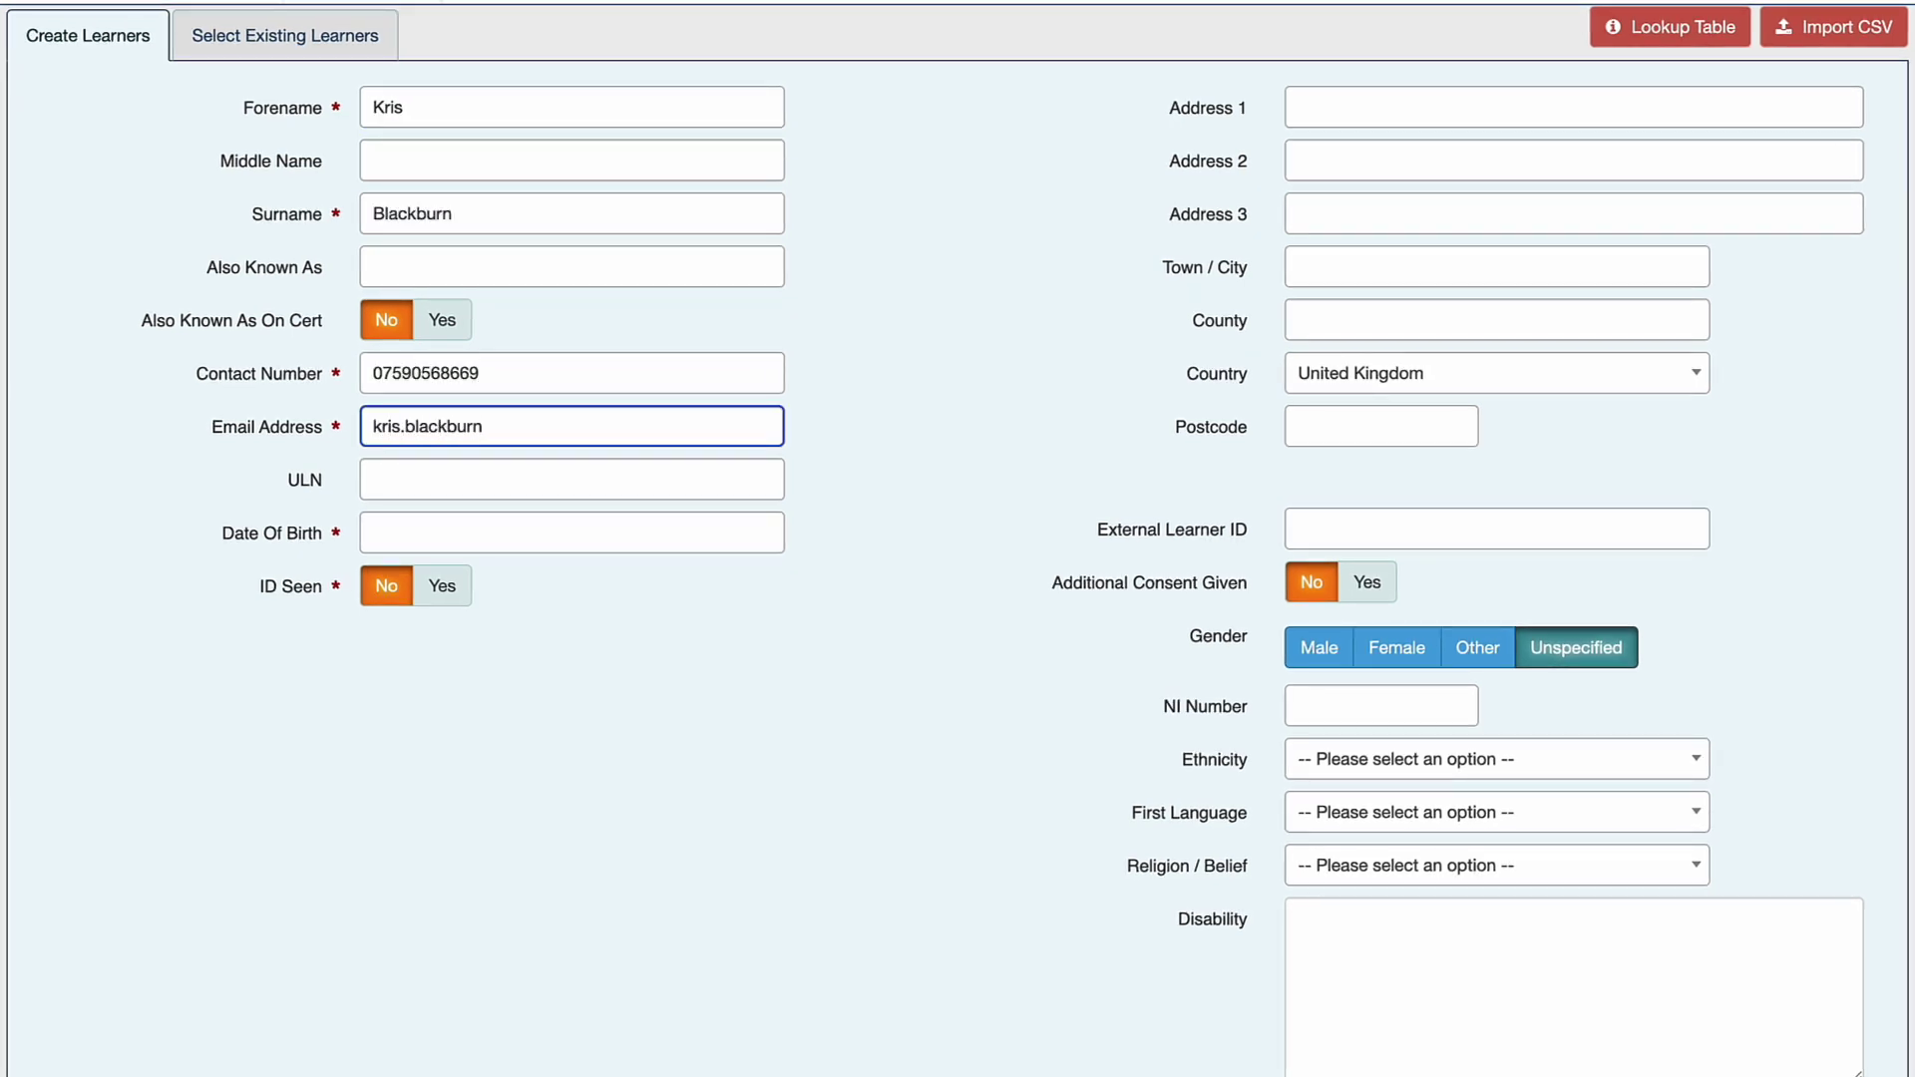
key(Tab)
key(Tab)
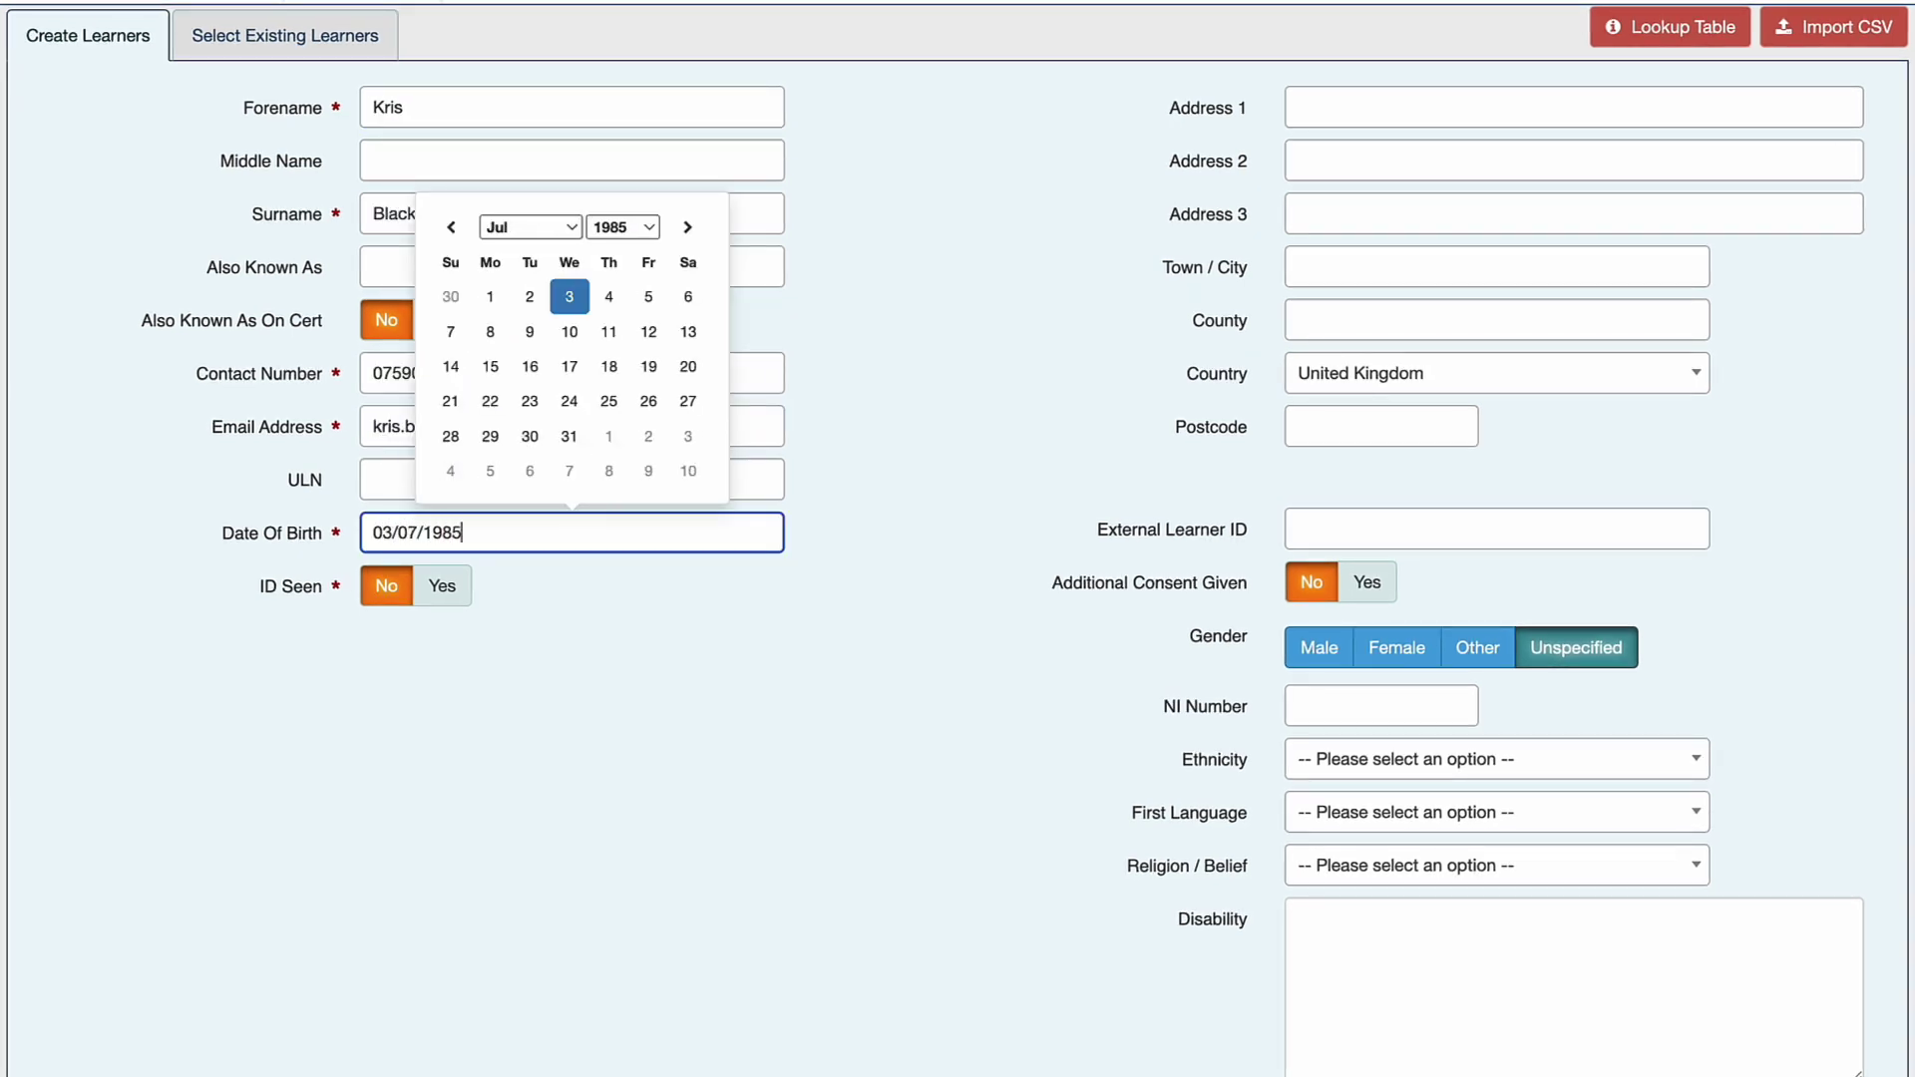
click(446, 589)
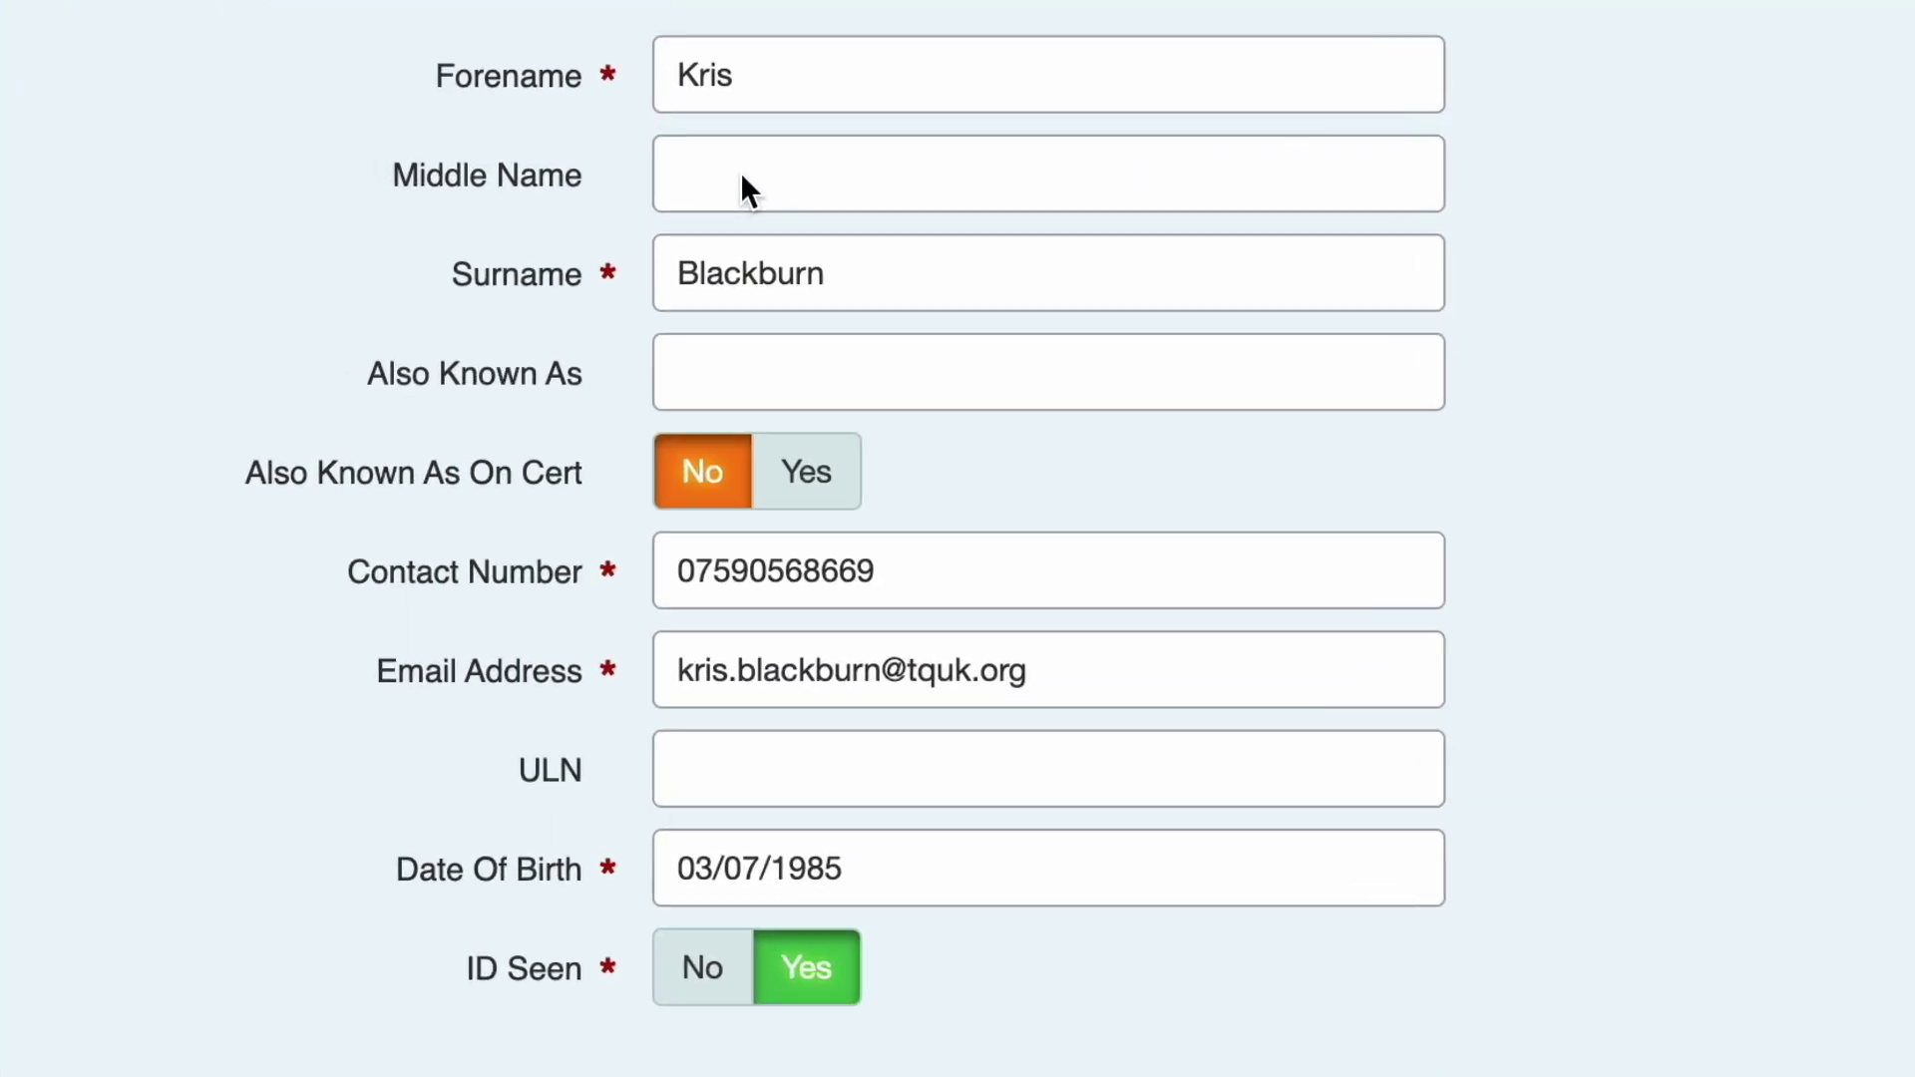
Type the learner's middle name and move it to the start of the surname.
click(742, 177)
text(Gawaine)
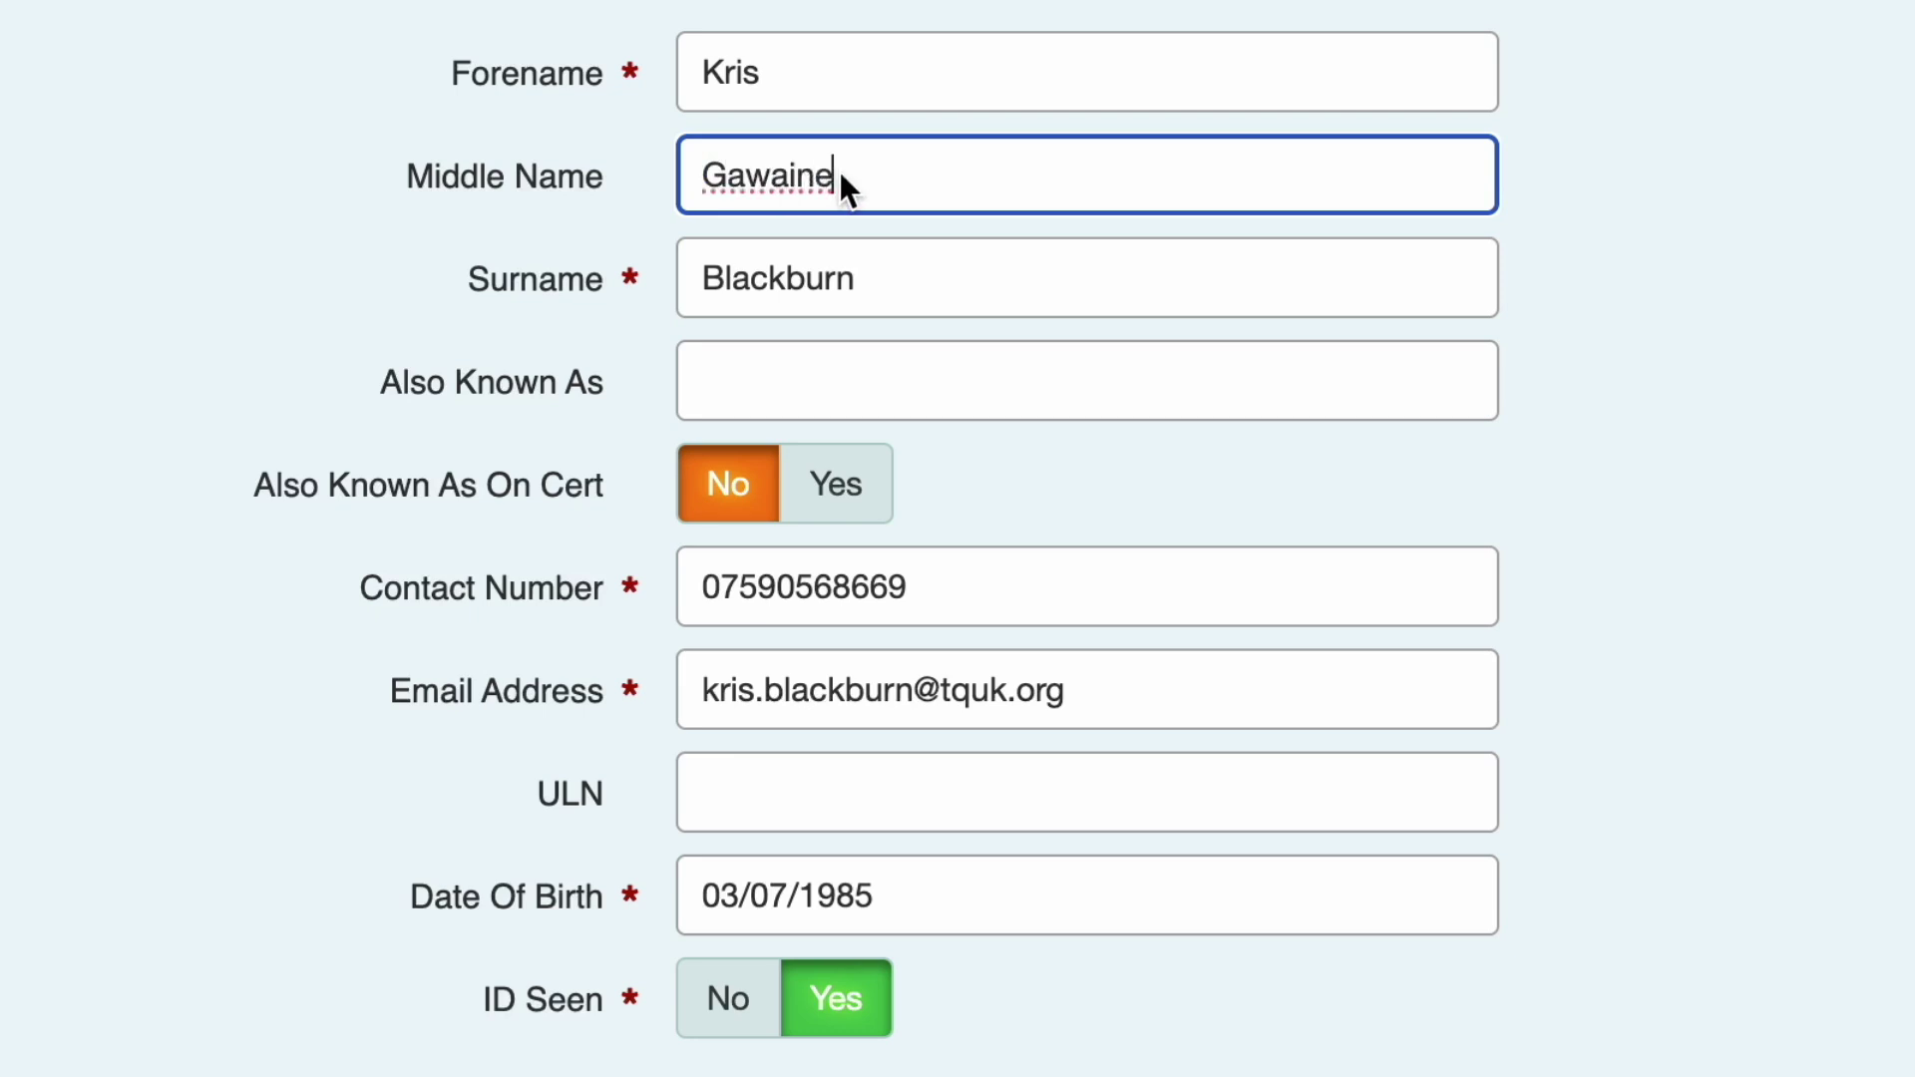
drag(840, 170, 700, 171)
key(ctrl+x)
click(804, 77)
key(ctrl+v)
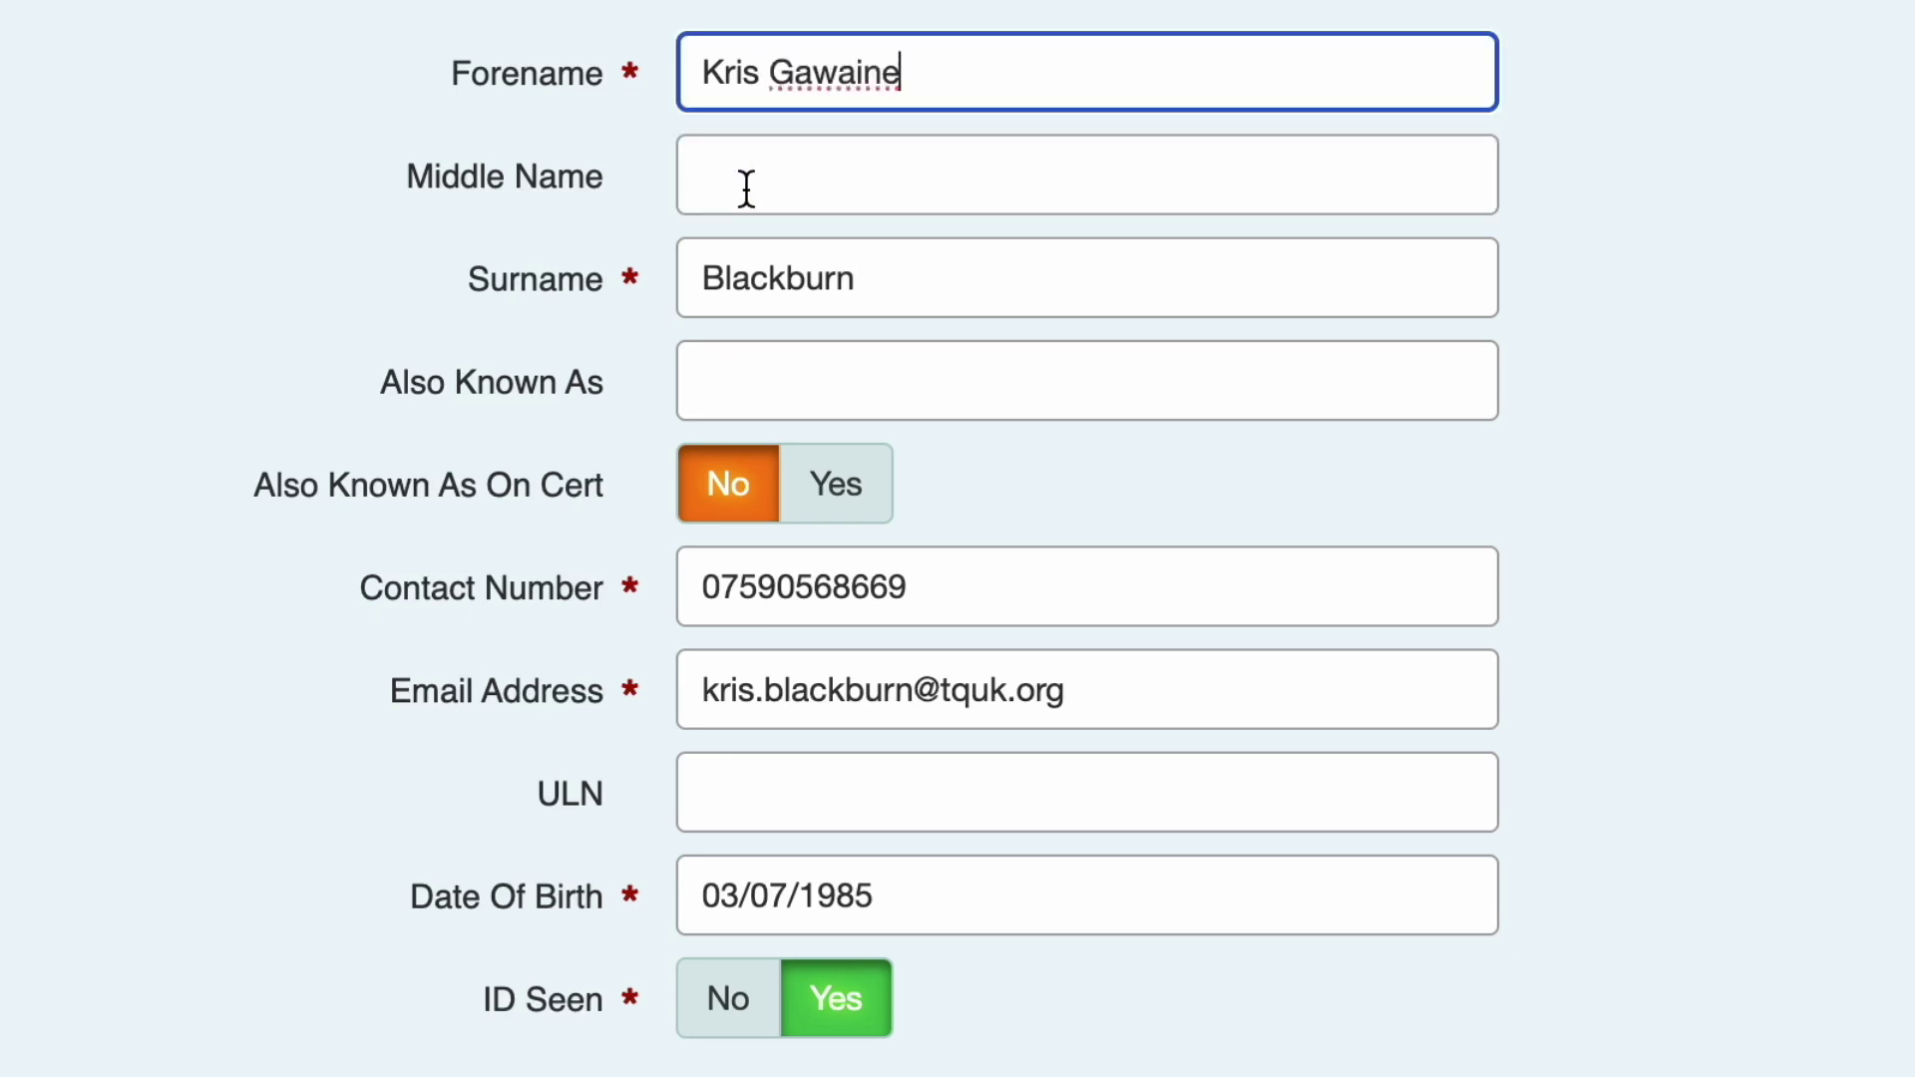
click(699, 280)
key(ctrl+v)
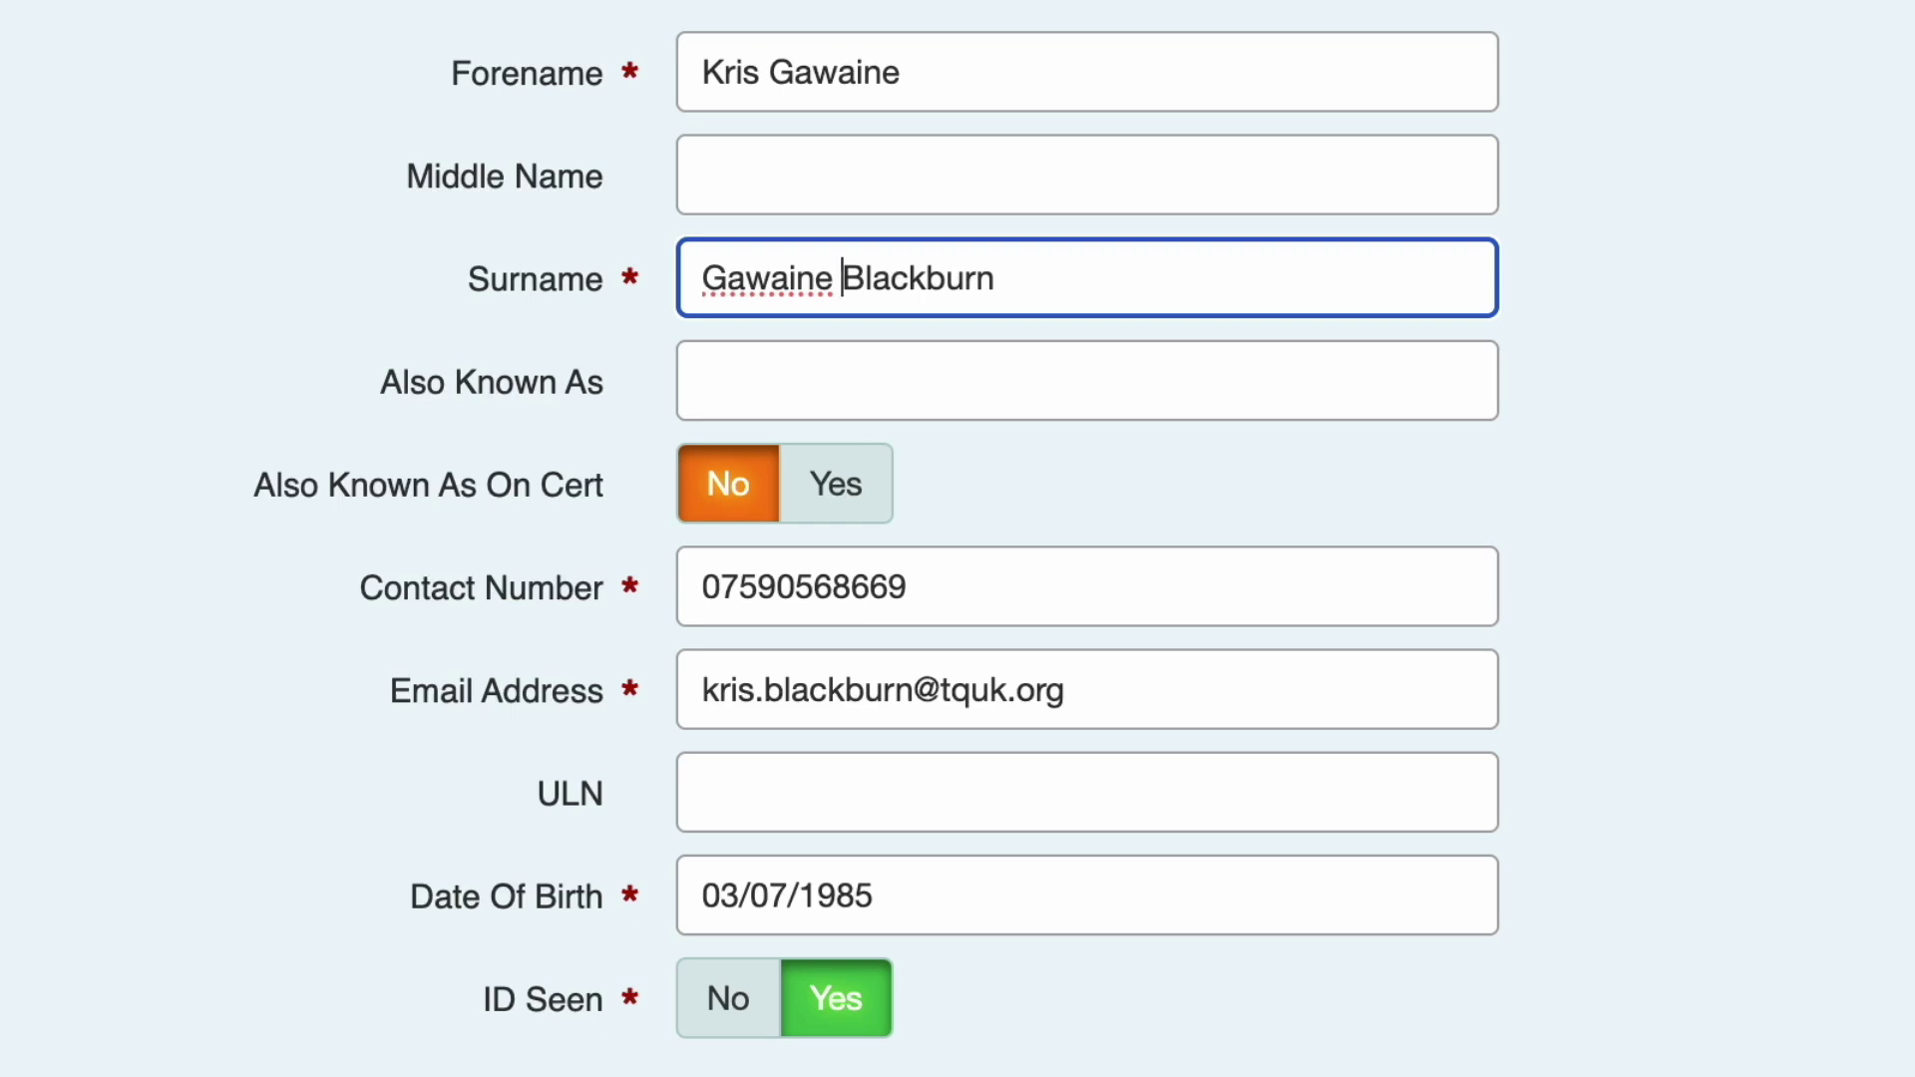
drag(766, 72, 906, 72)
key(BackSpace)
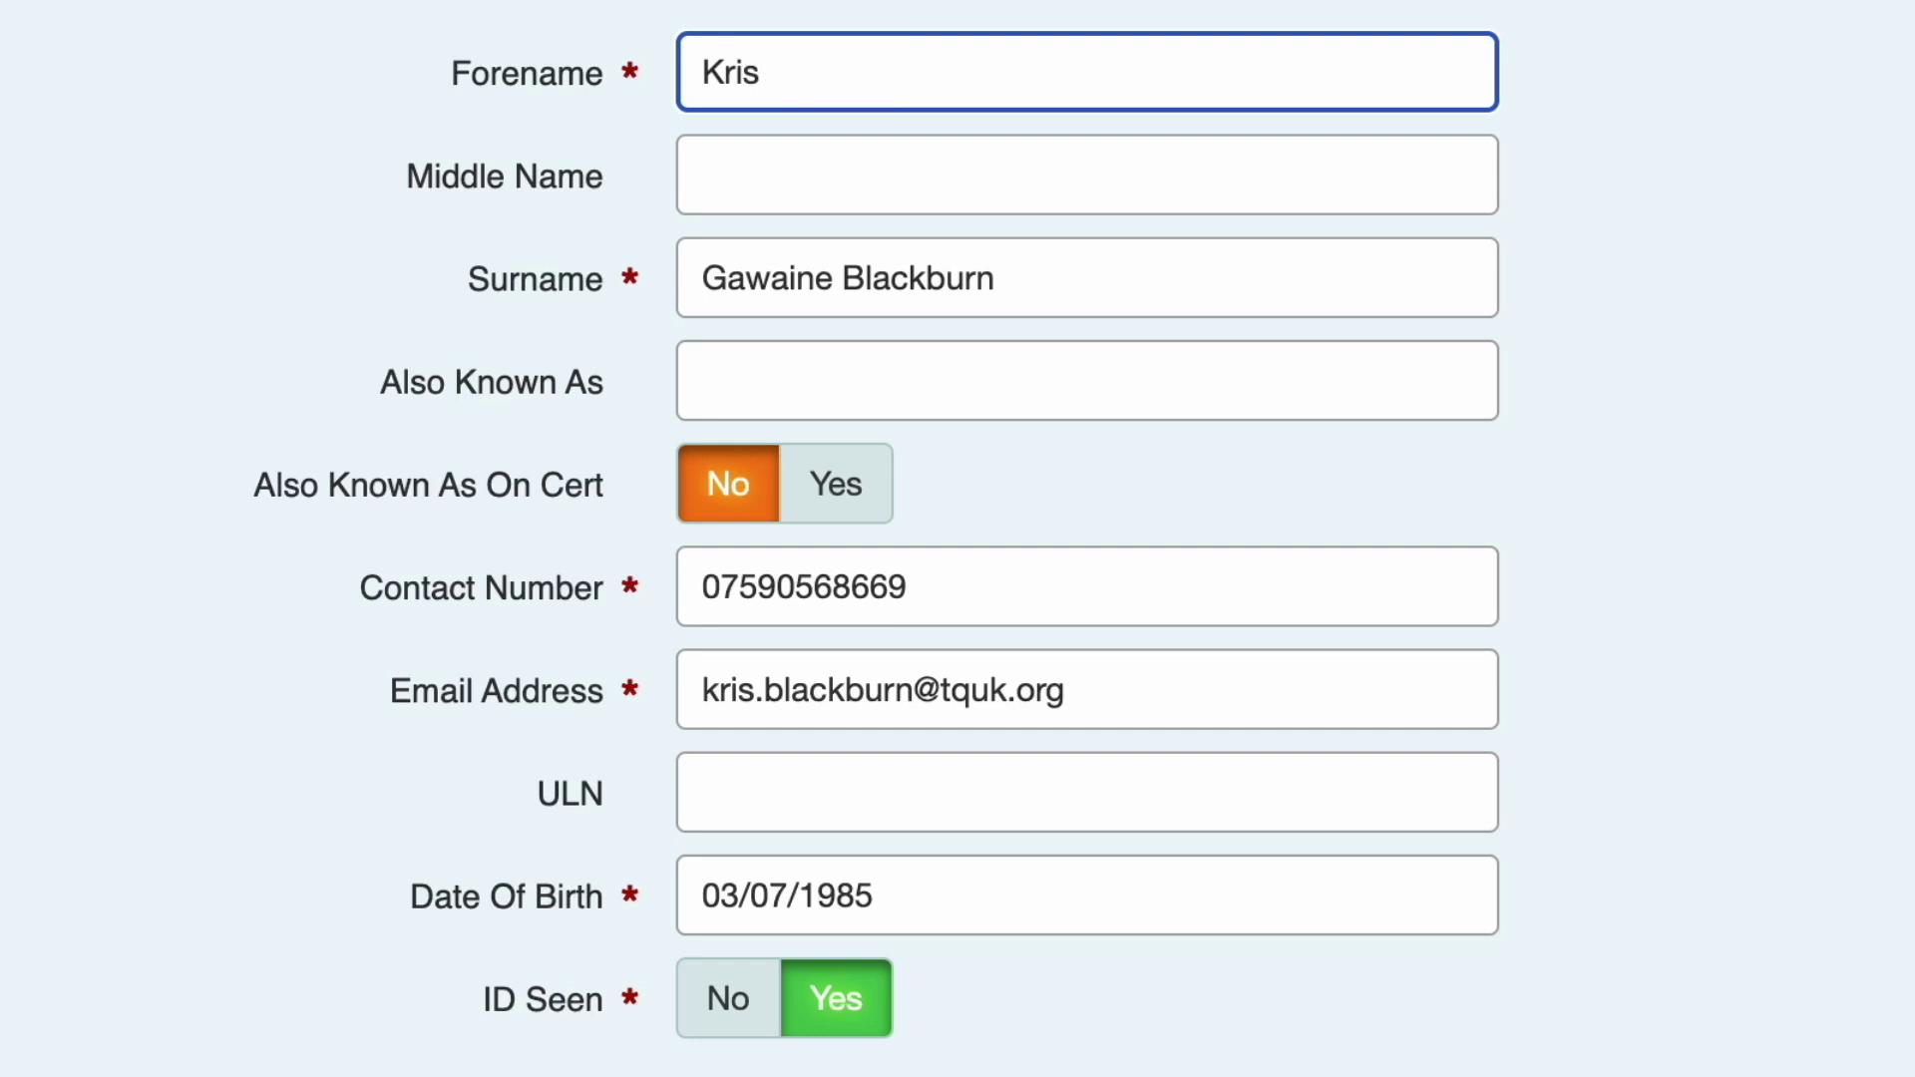
click(894, 168)
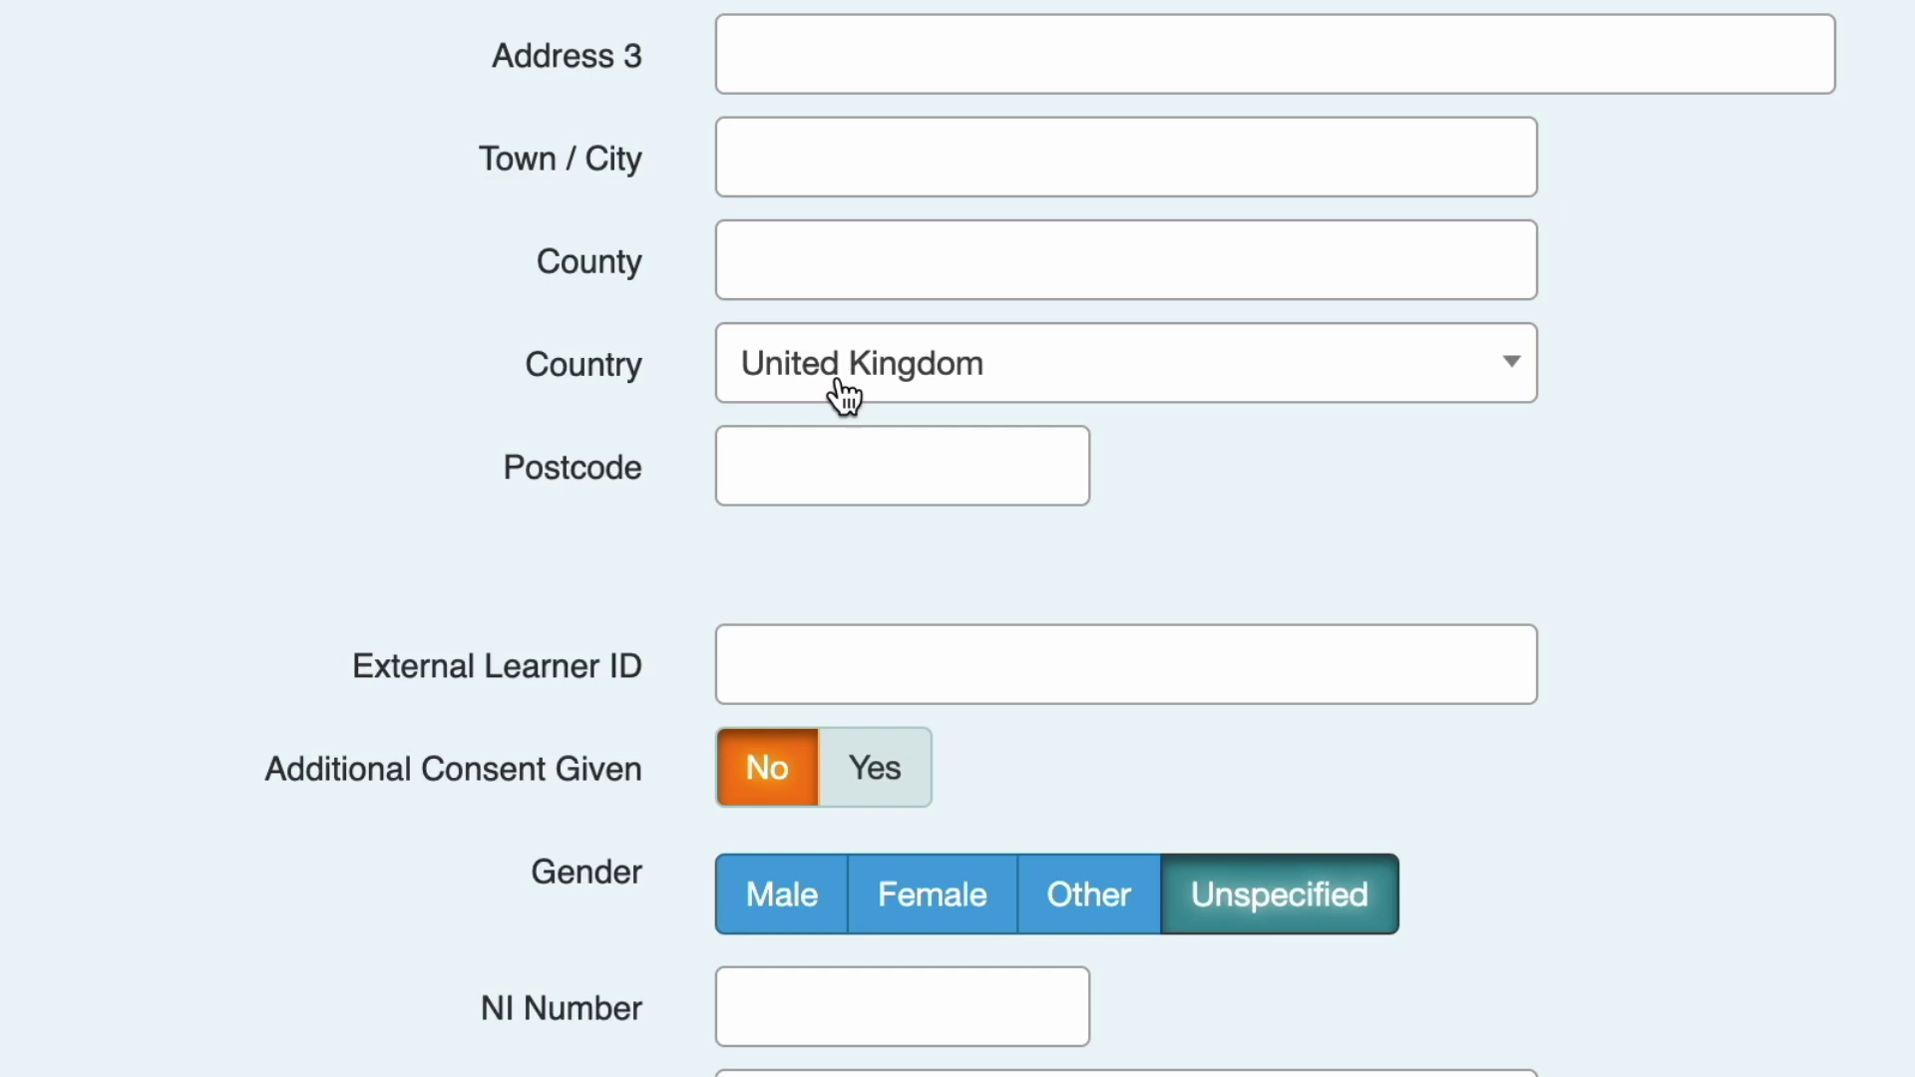
Keep United Kingdom as the country and save the learner to the programme.
click(846, 403)
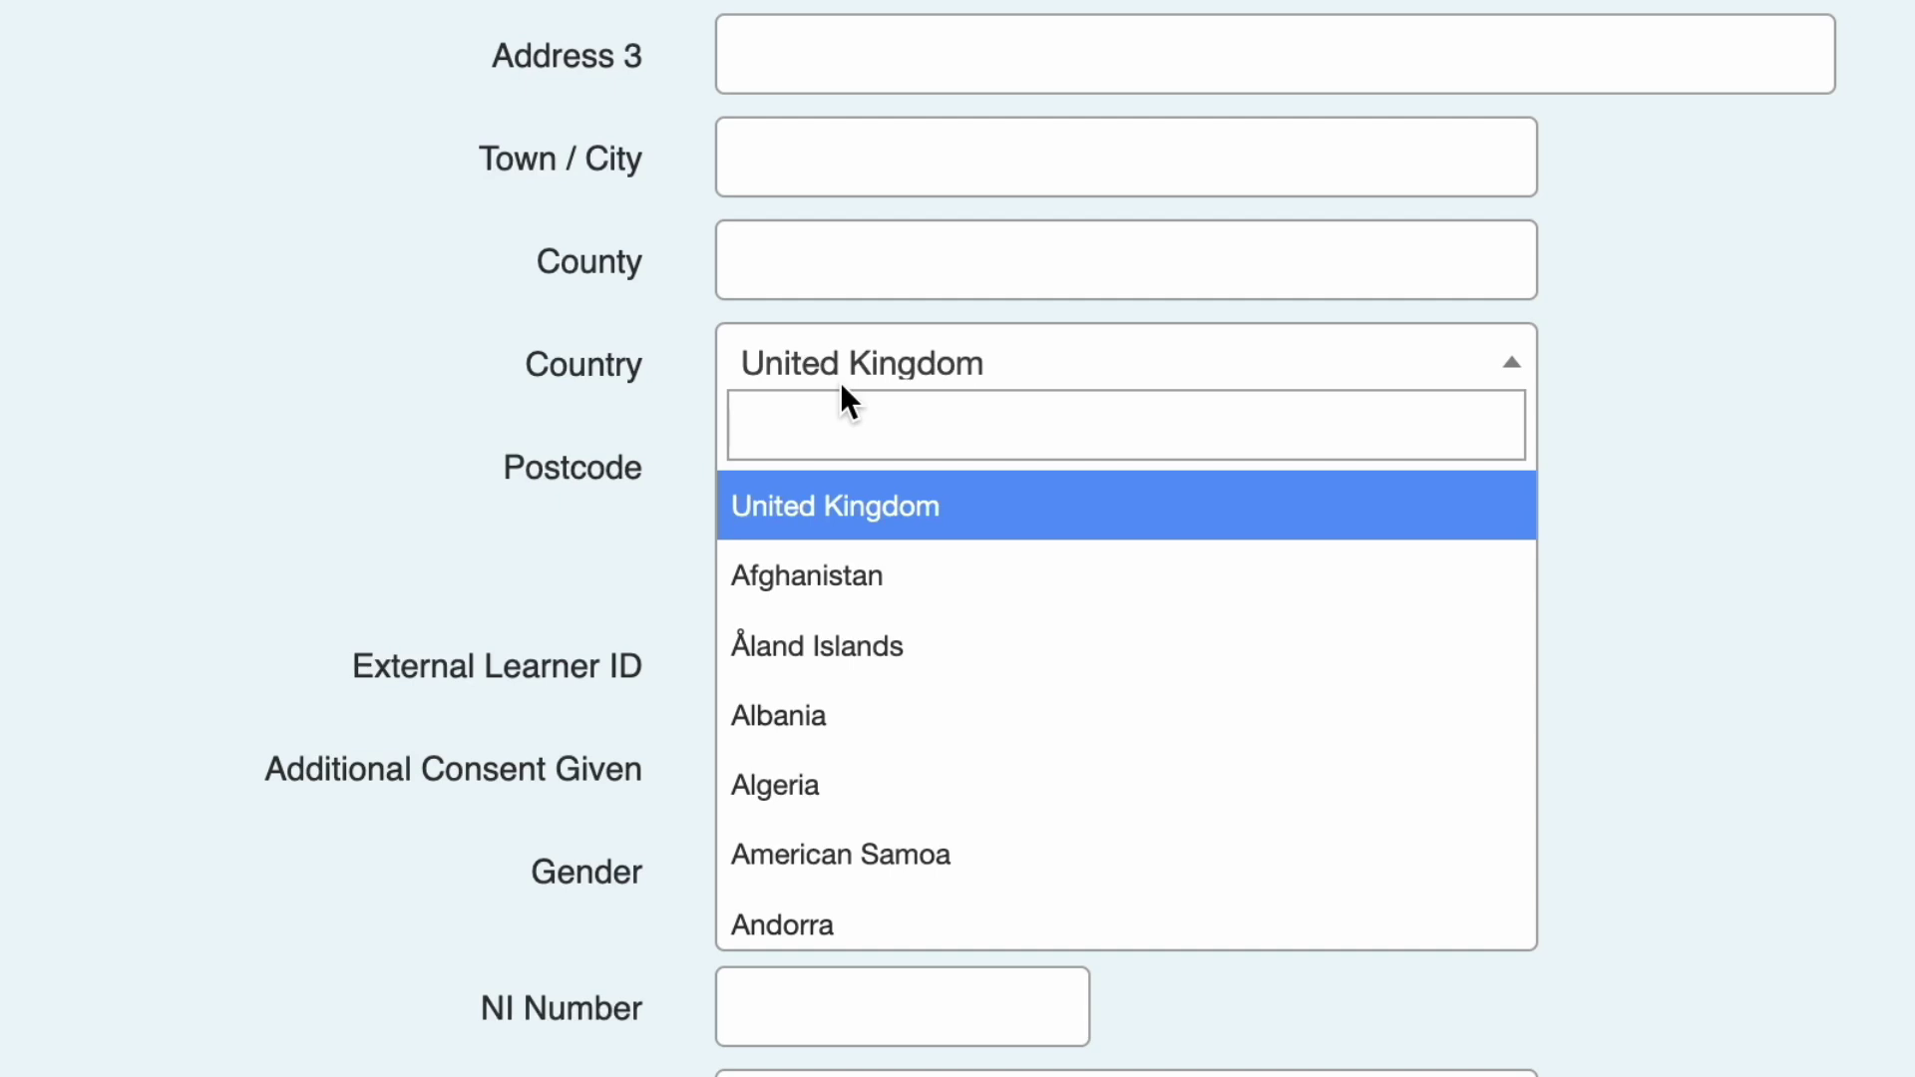
click(684, 365)
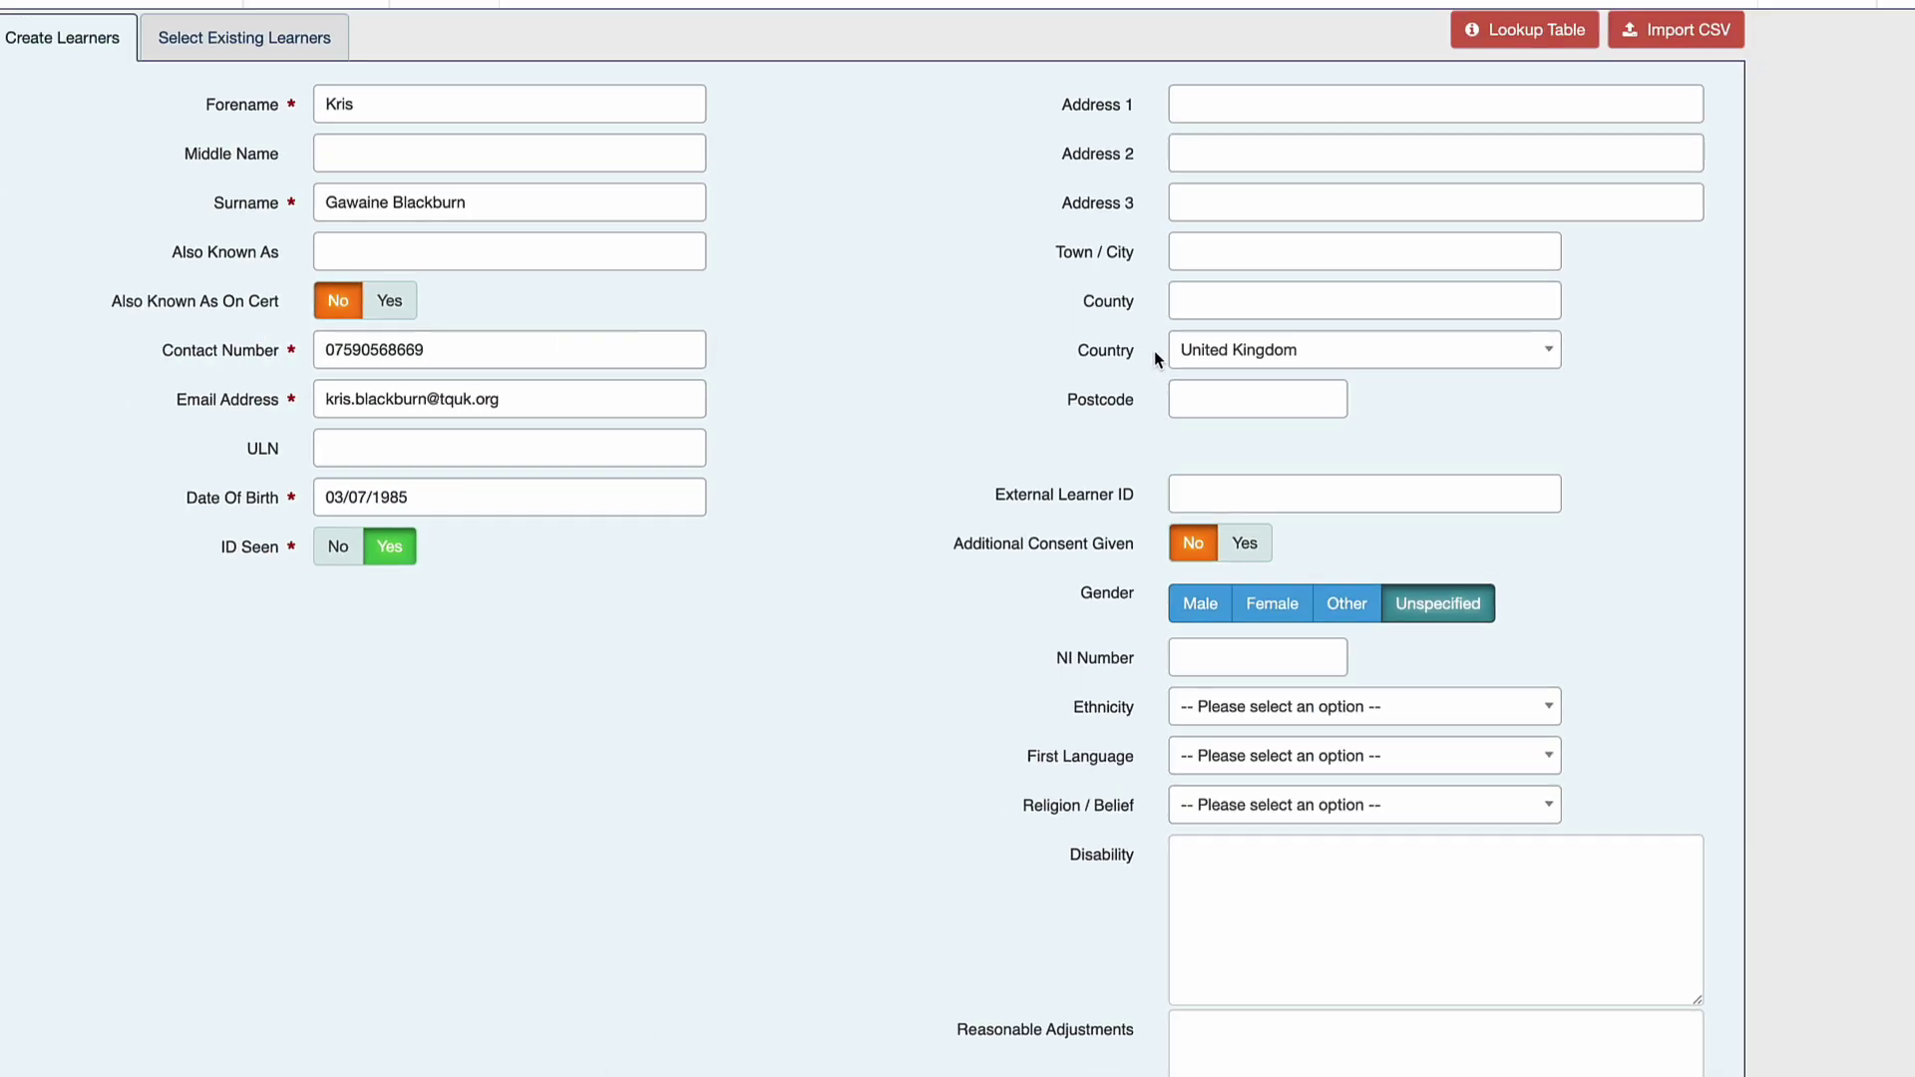
scroll(1153, 350, down, 5)
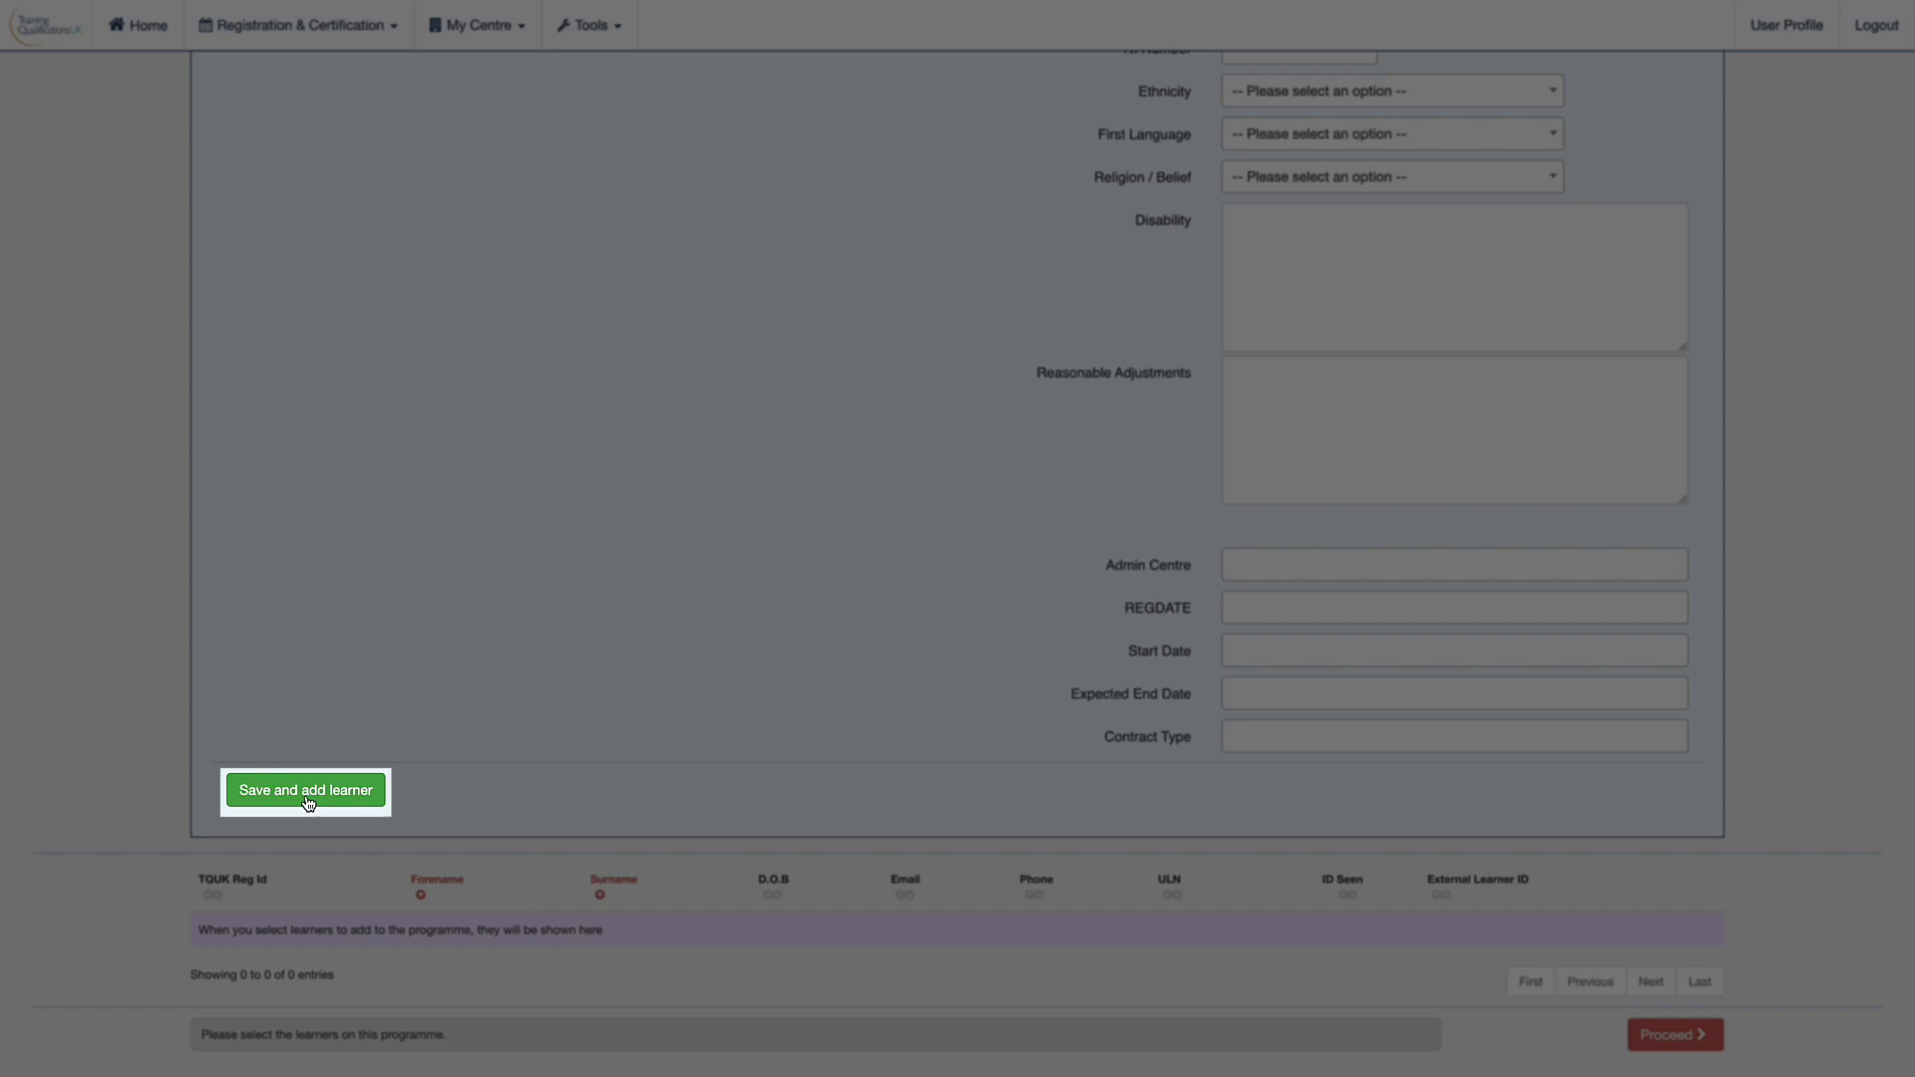
click(297, 803)
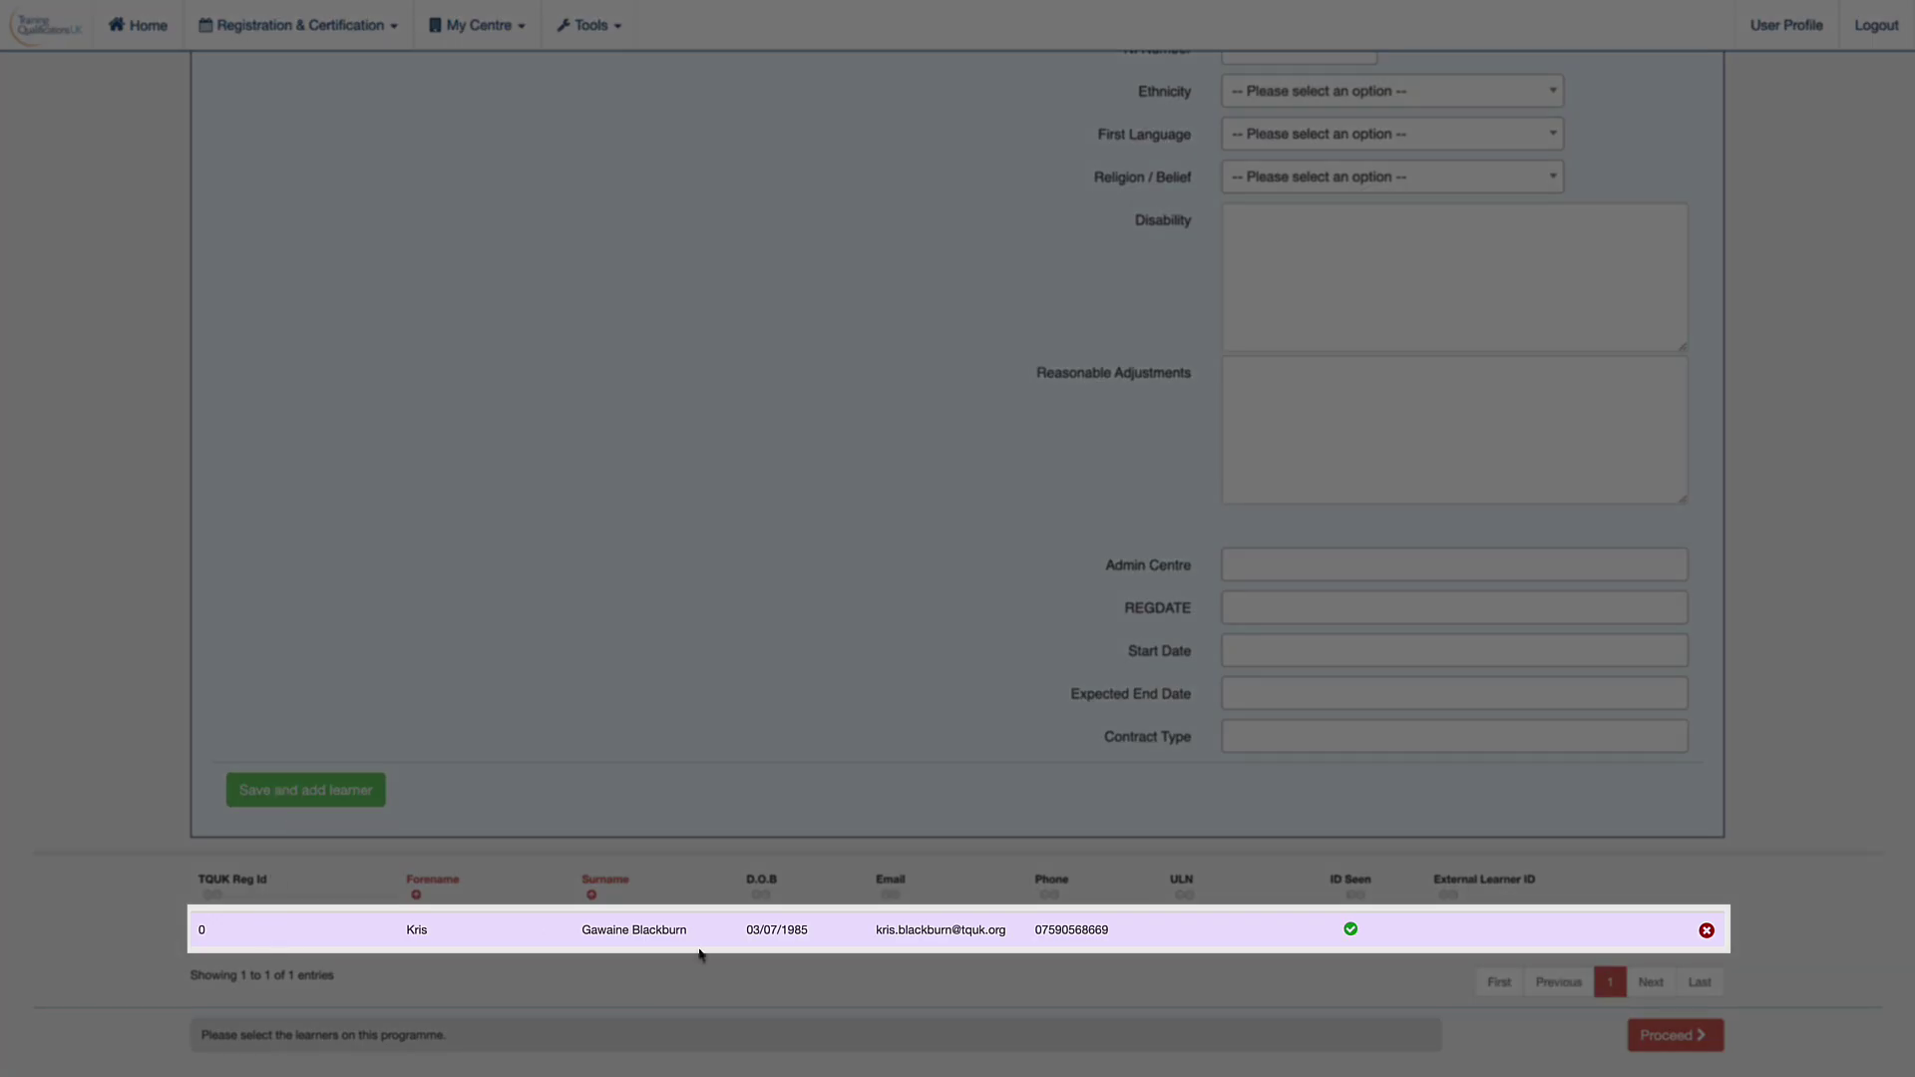
scroll(718, 670, up, 1)
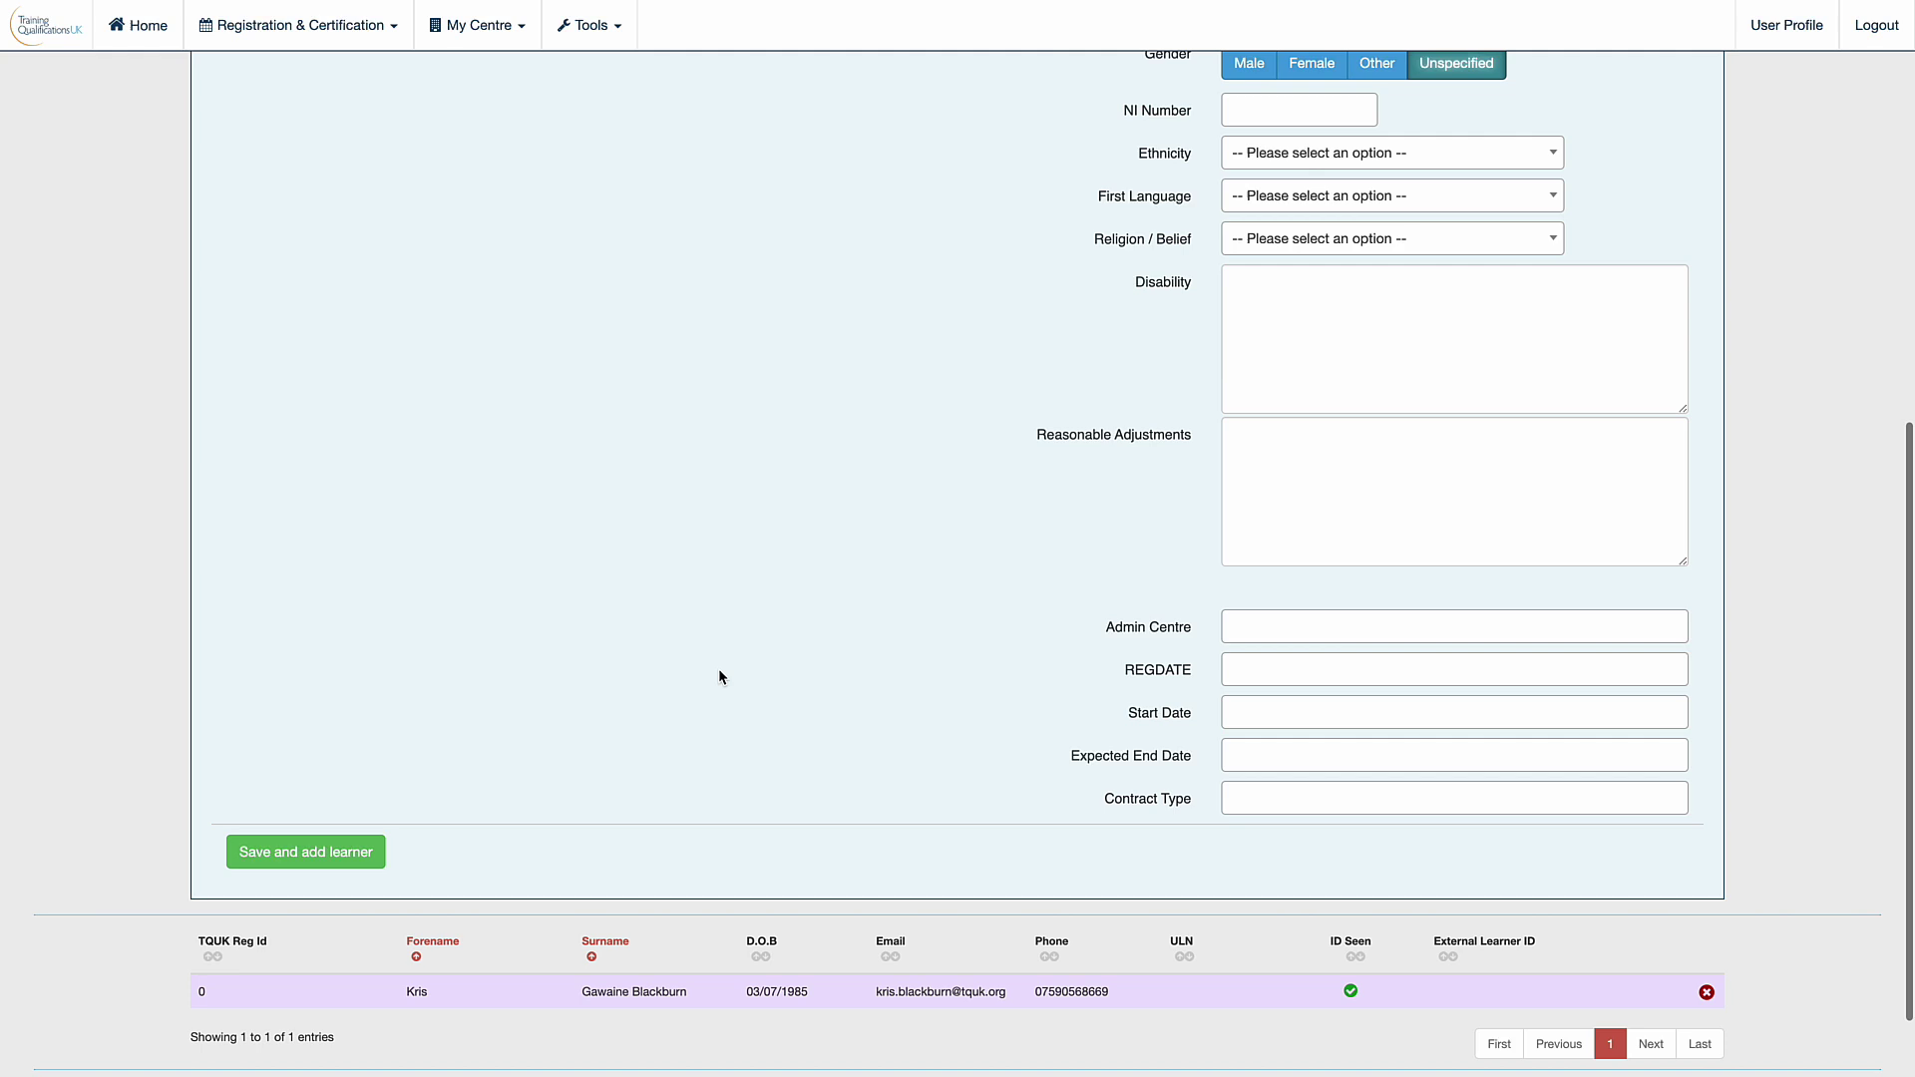
Add the matching existing learner found by name search and remove the newly created learner.
scroll(718, 677, up, 10)
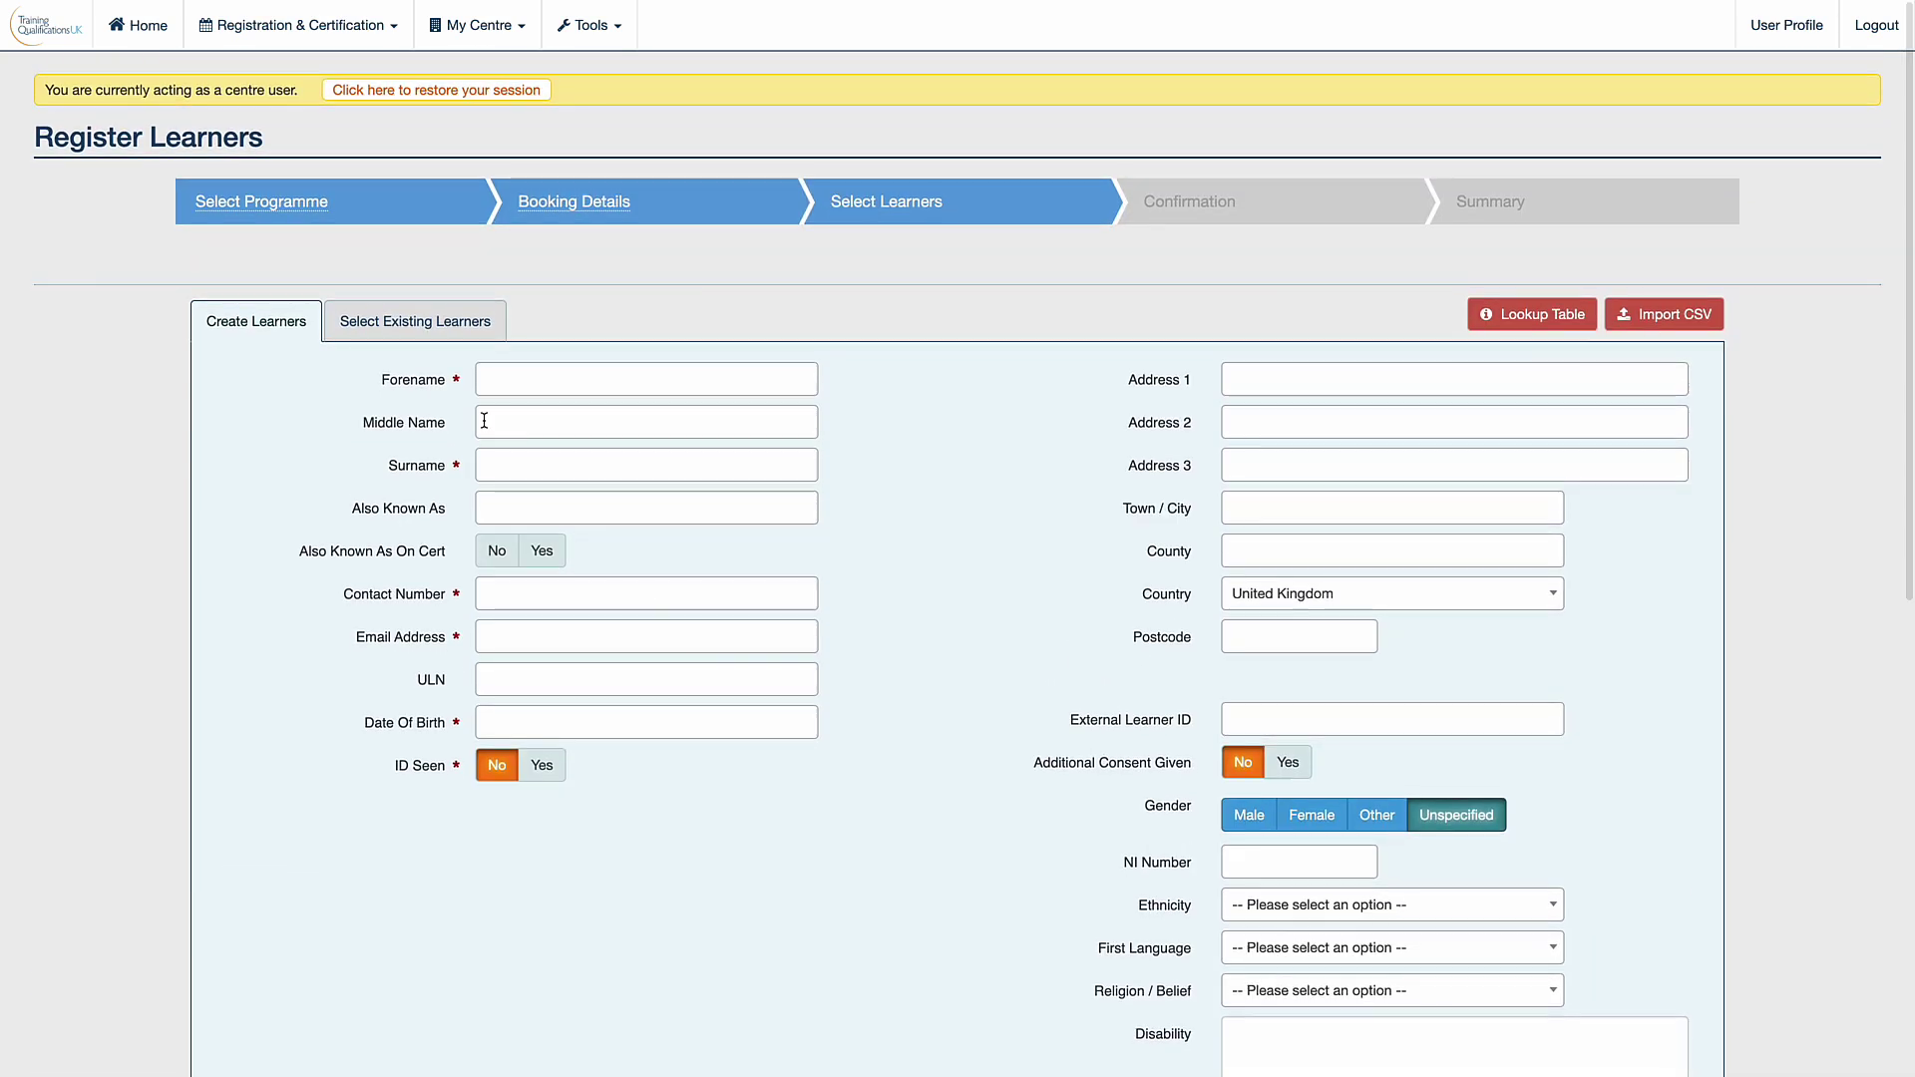
click(407, 323)
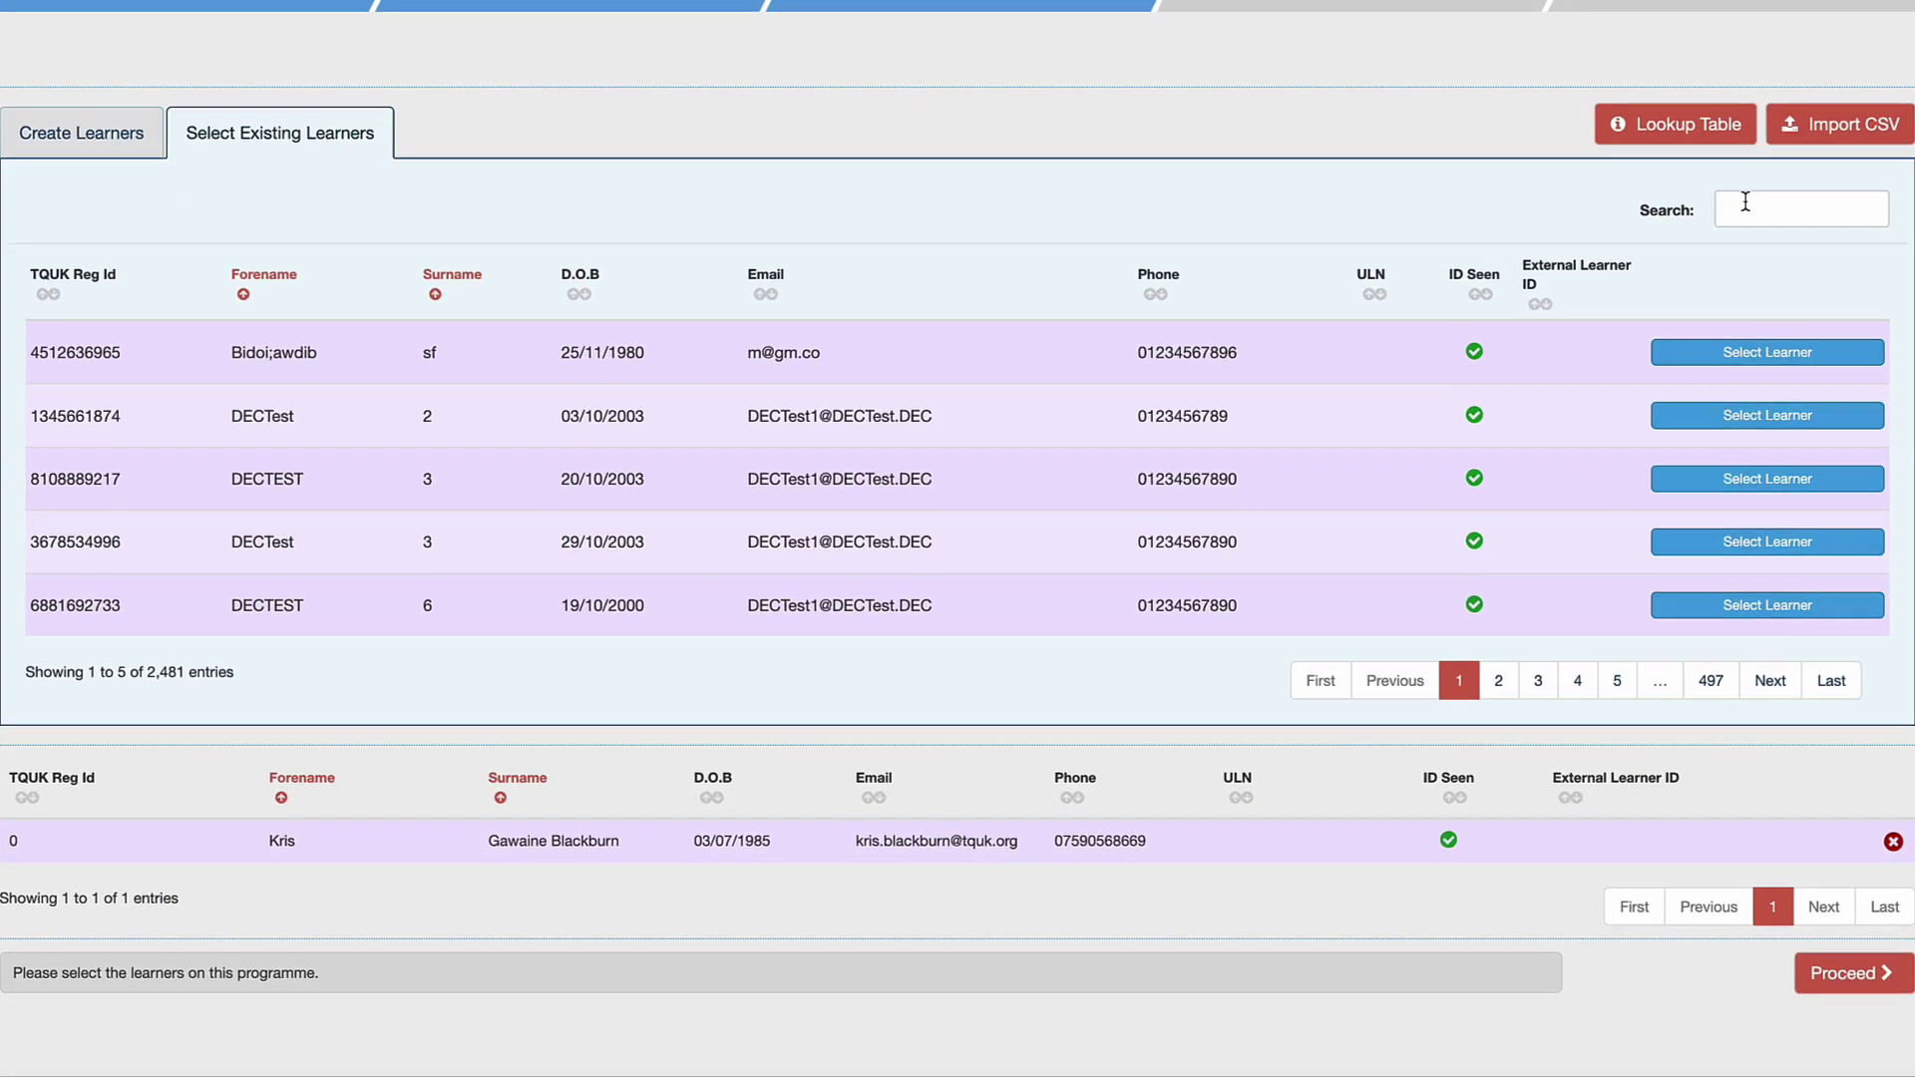
click(1587, 377)
text(Kris)
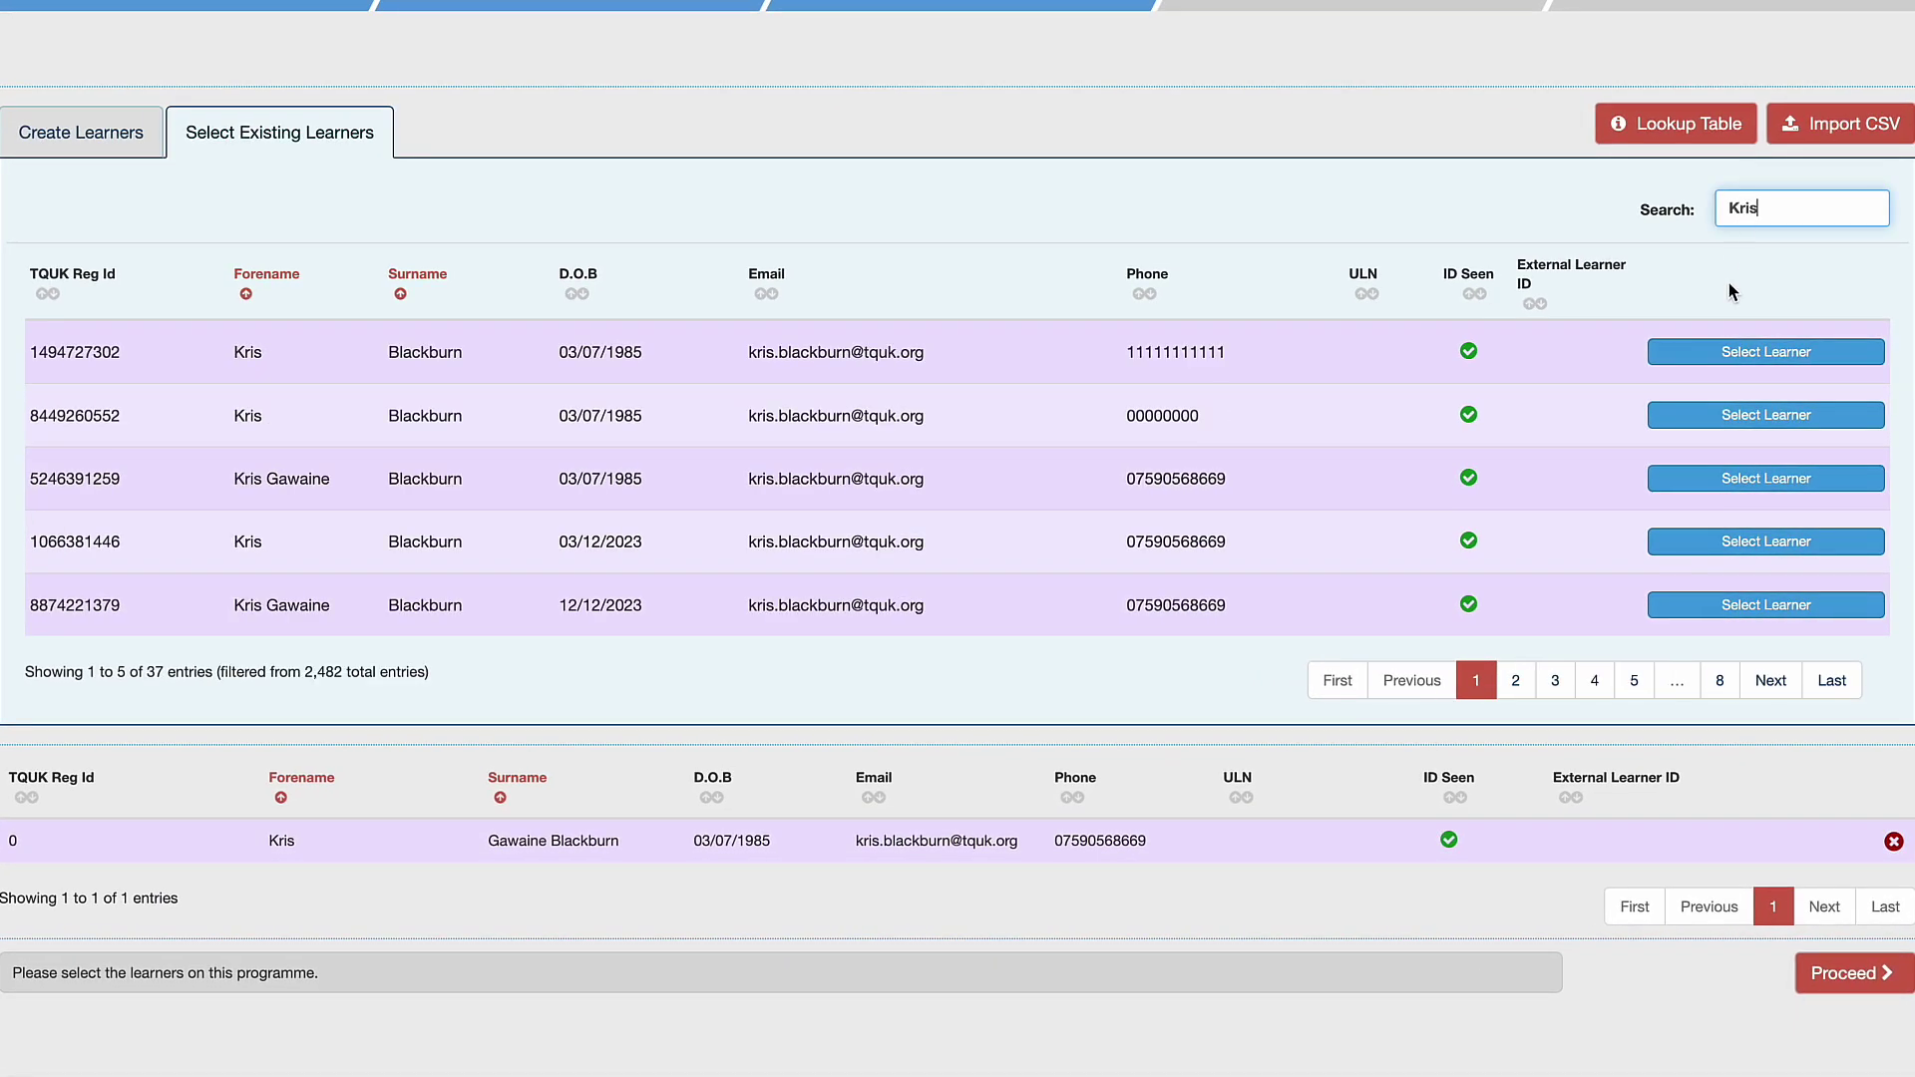
click(1732, 352)
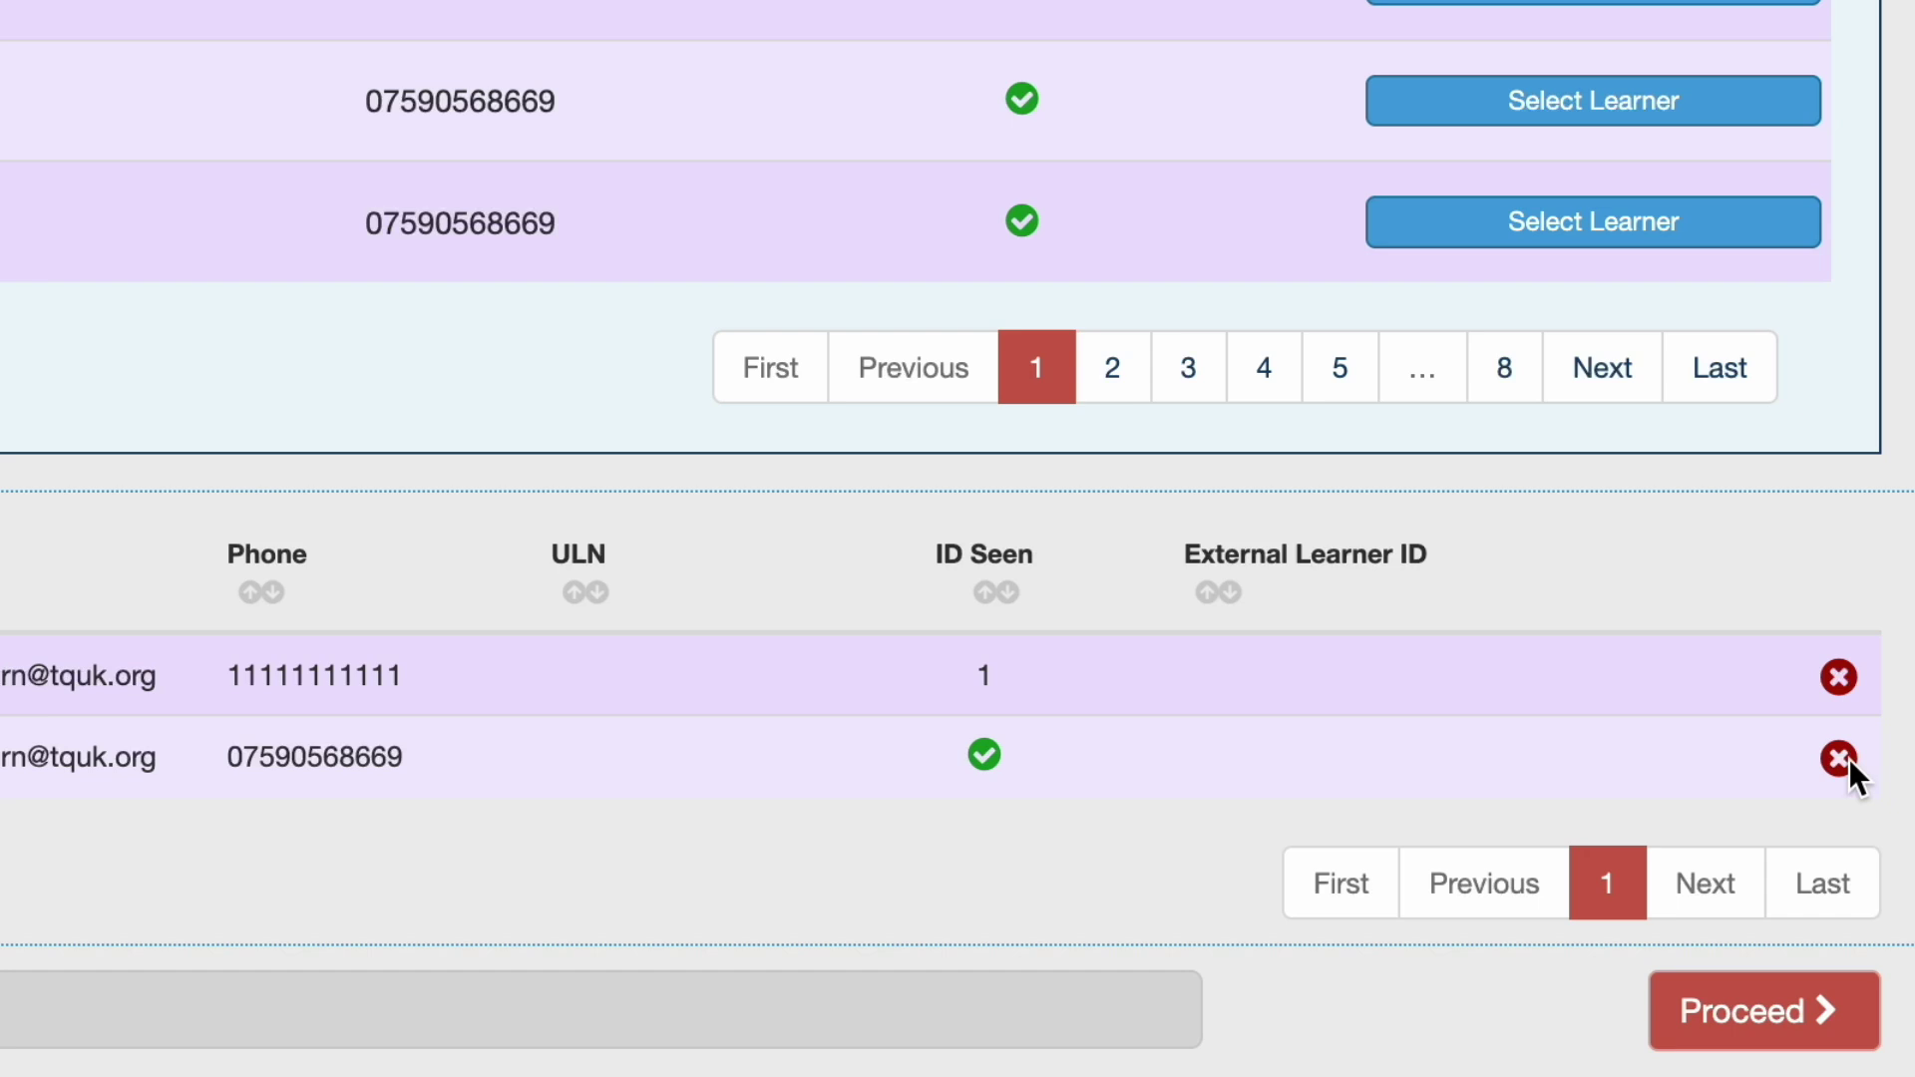
click(1839, 759)
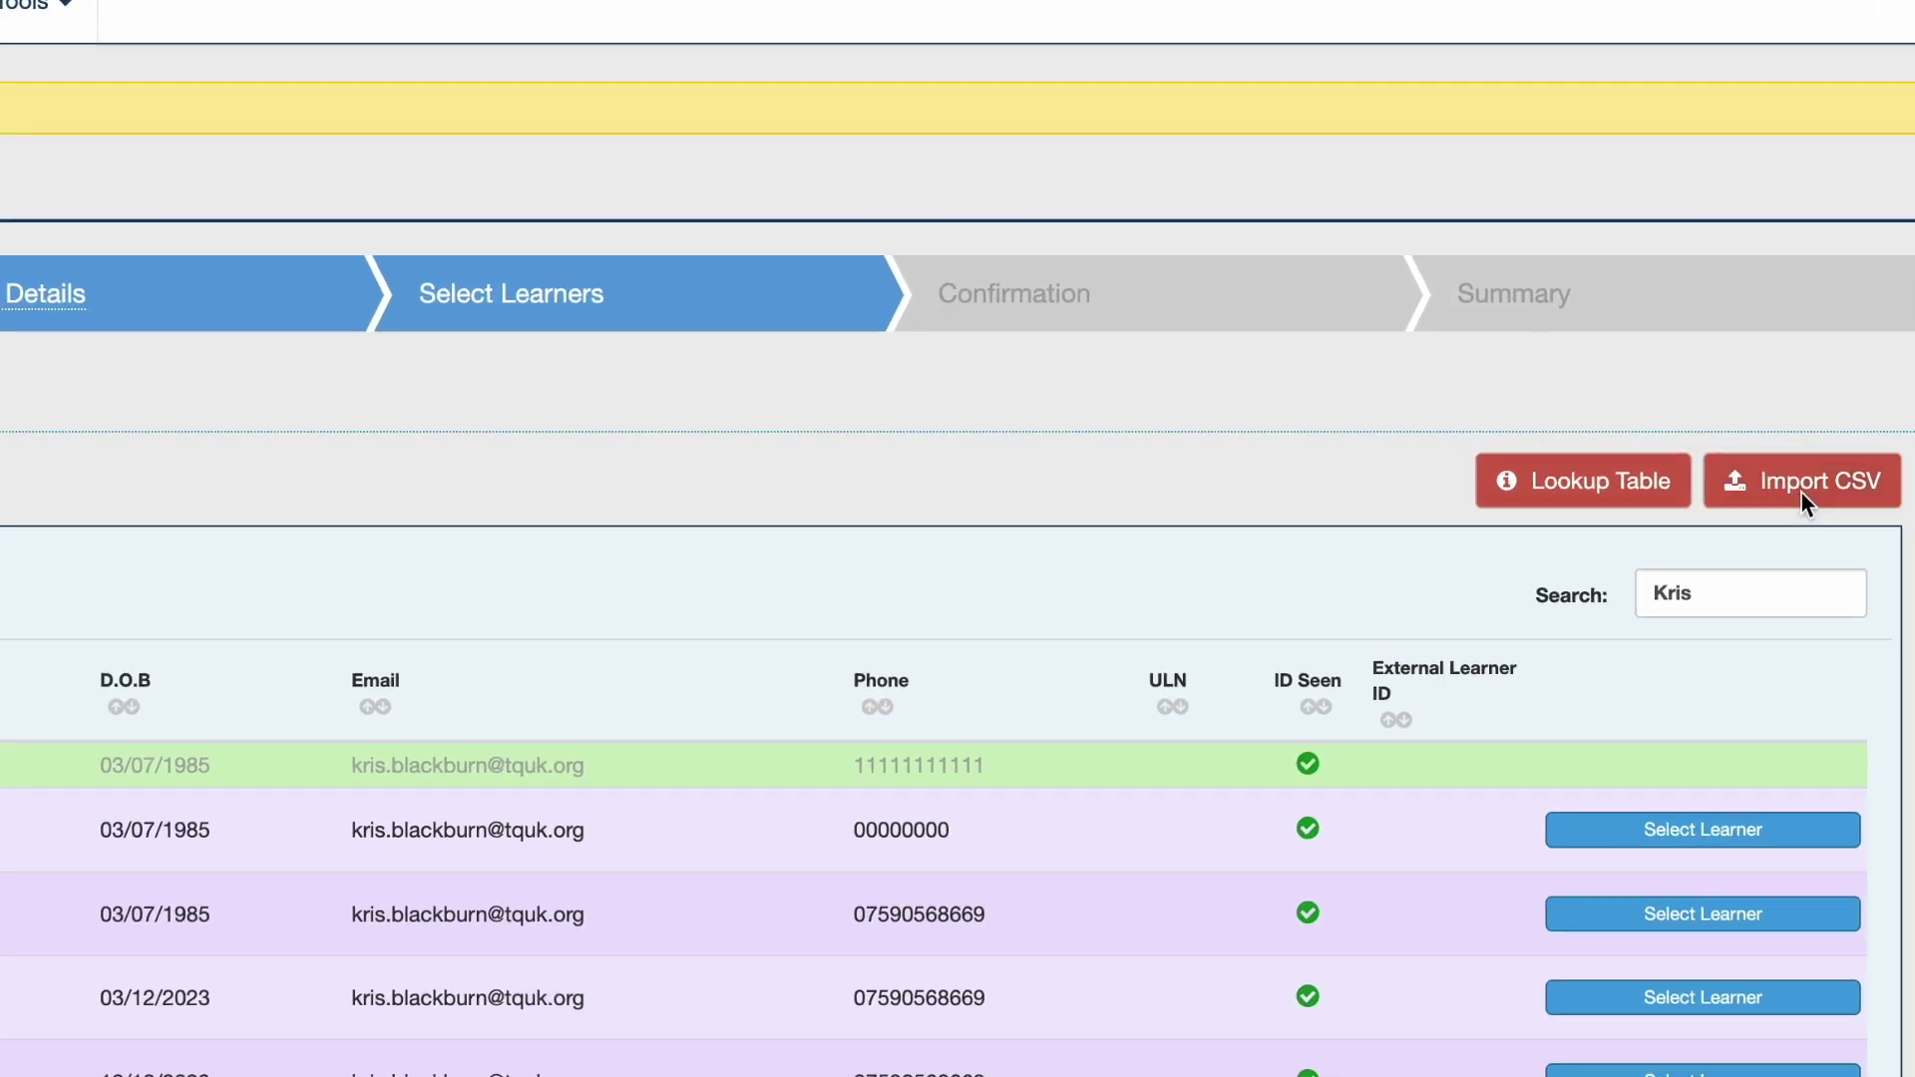
Open the Import CSV instructions and download the empty CSV template.
click(1664, 317)
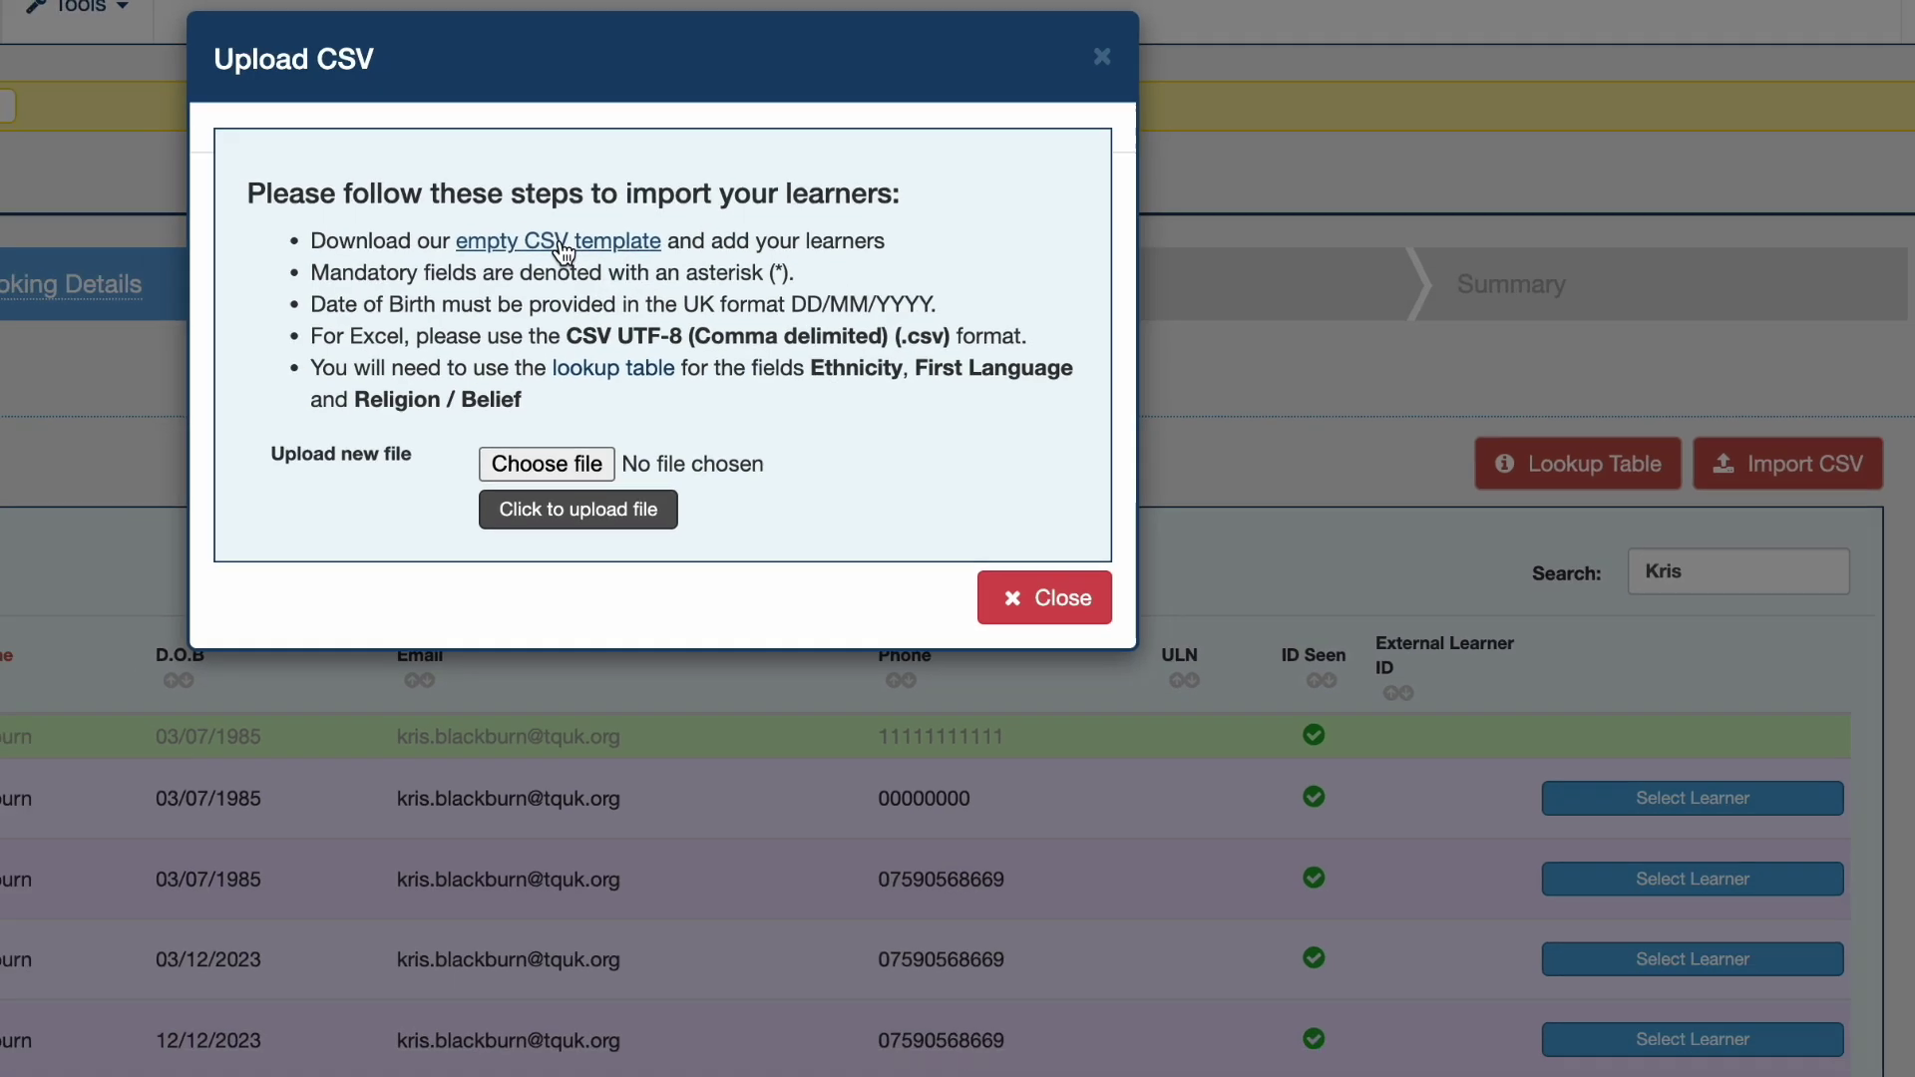
click(565, 244)
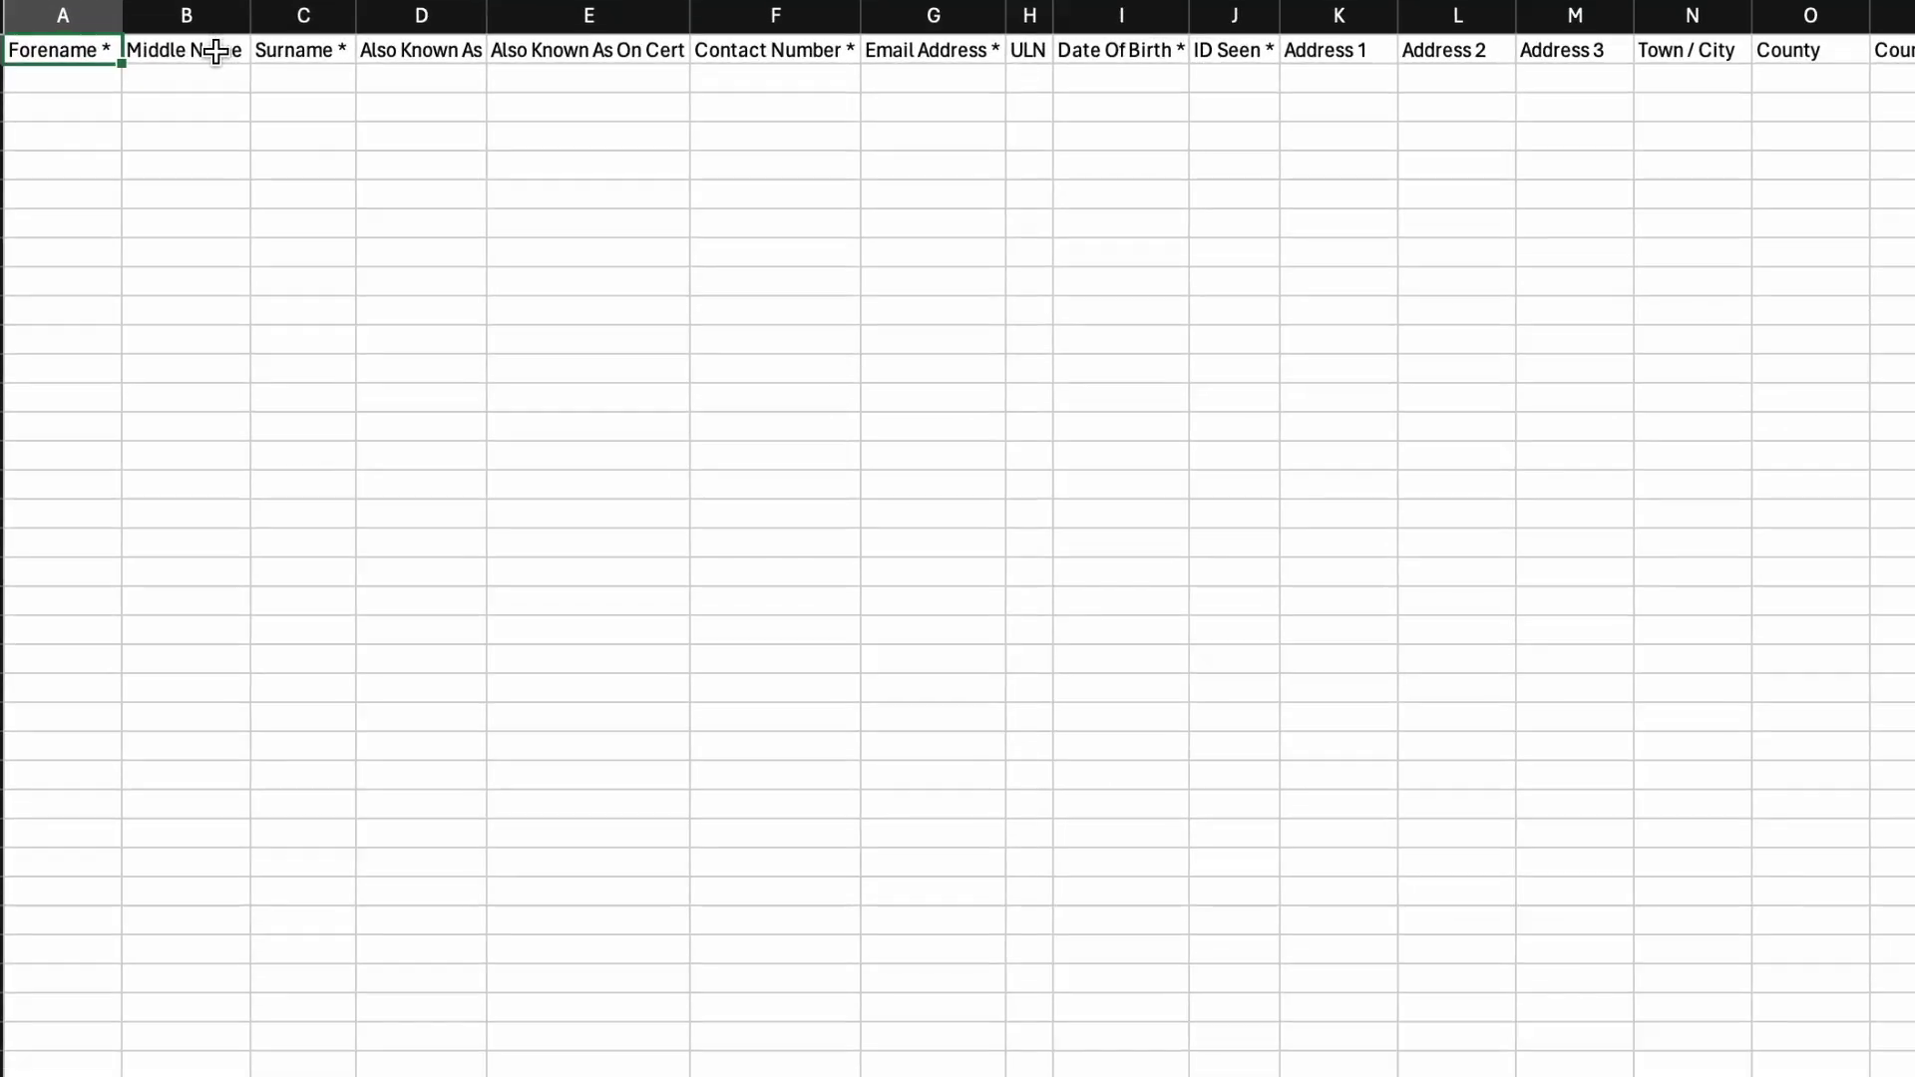
Enter 1 under 'ID Seen *' in tqukLearnerImport.csv and return to the browser.
click(204, 202)
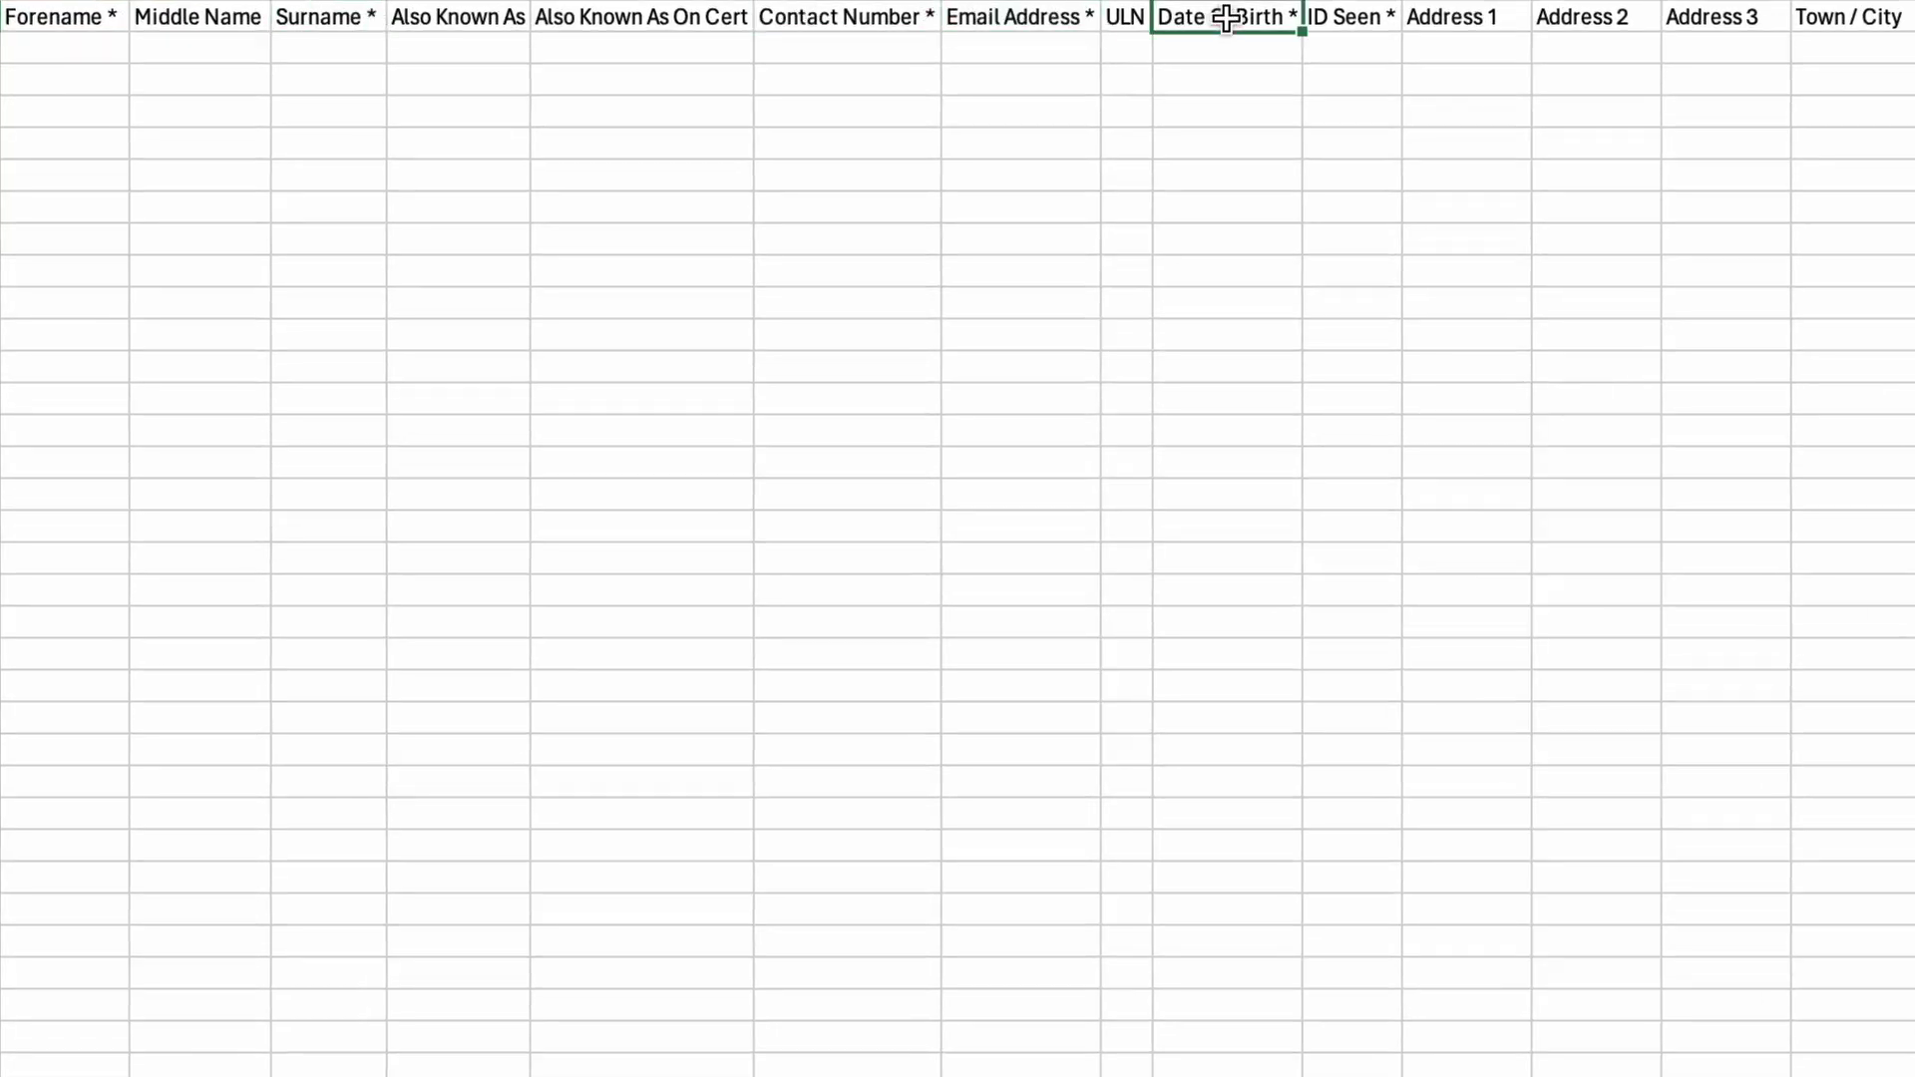
click(1358, 53)
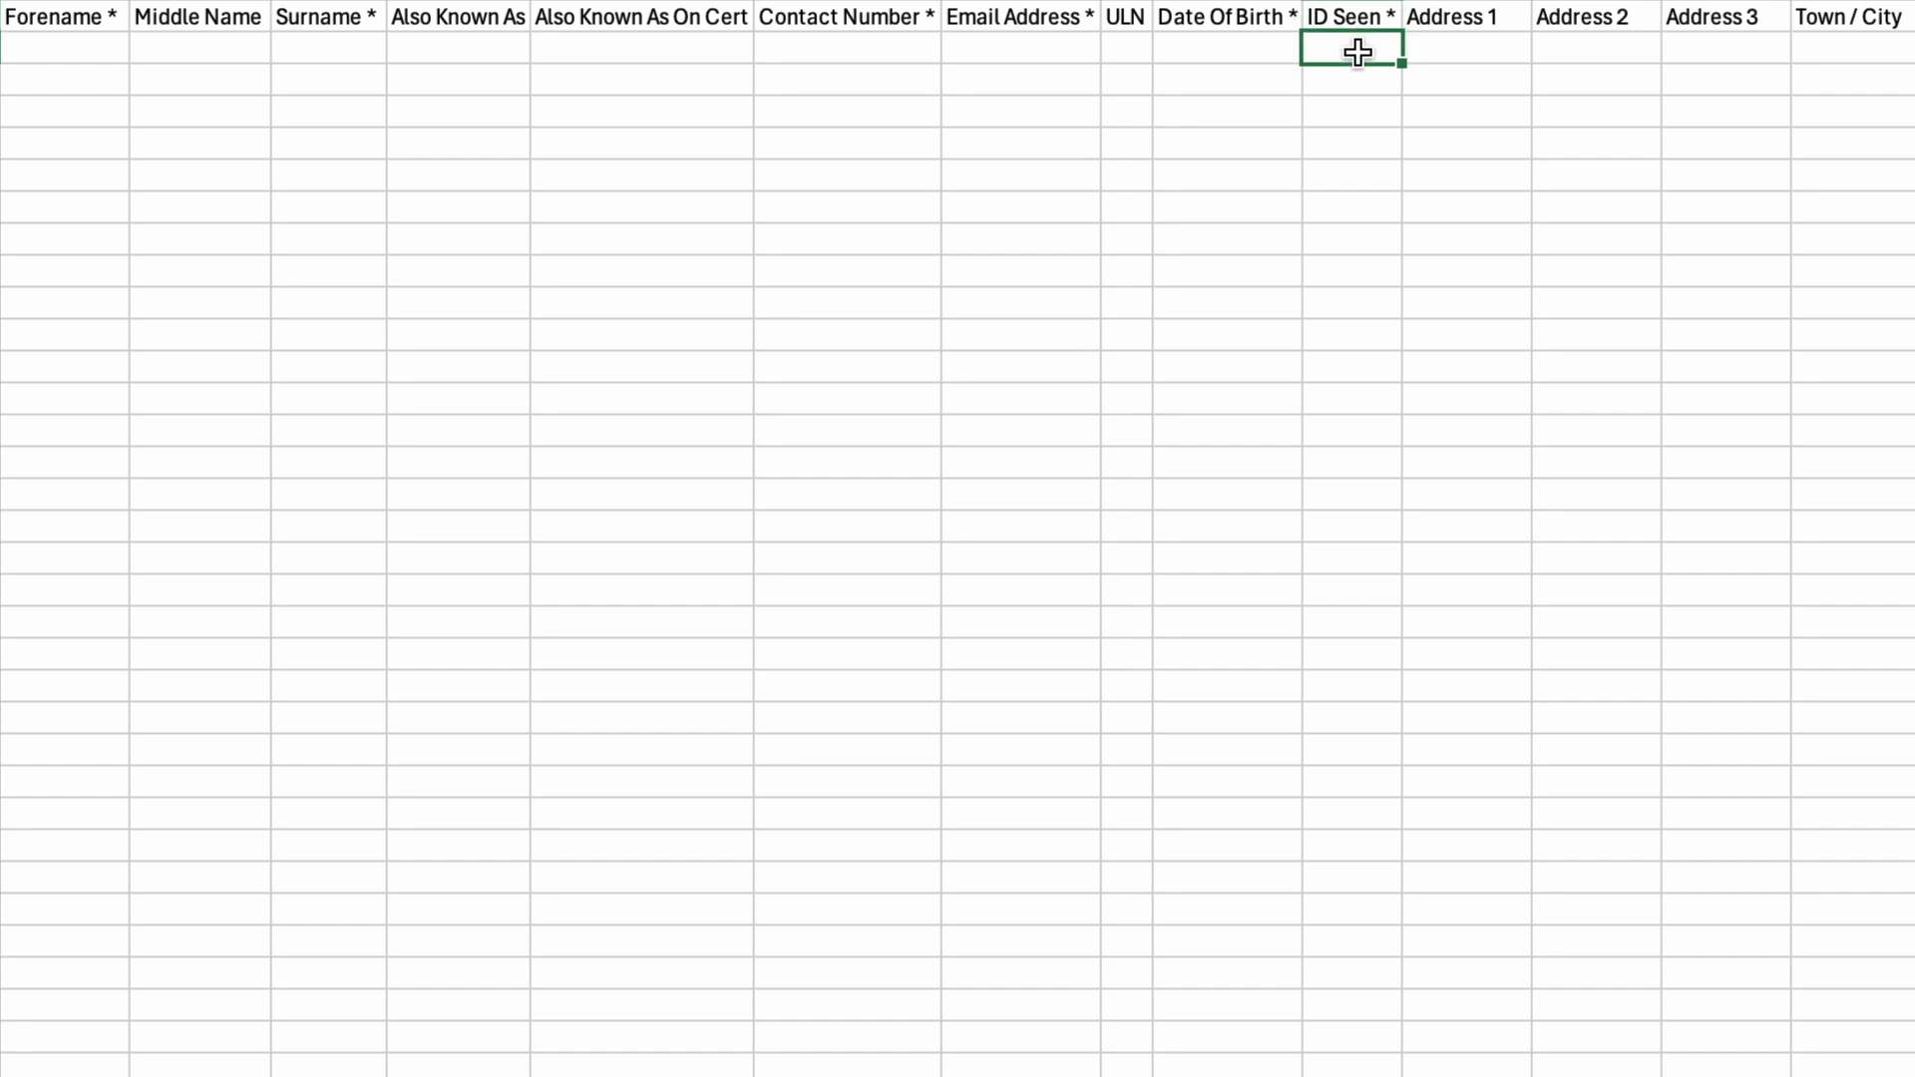
text(1)
key(Return)
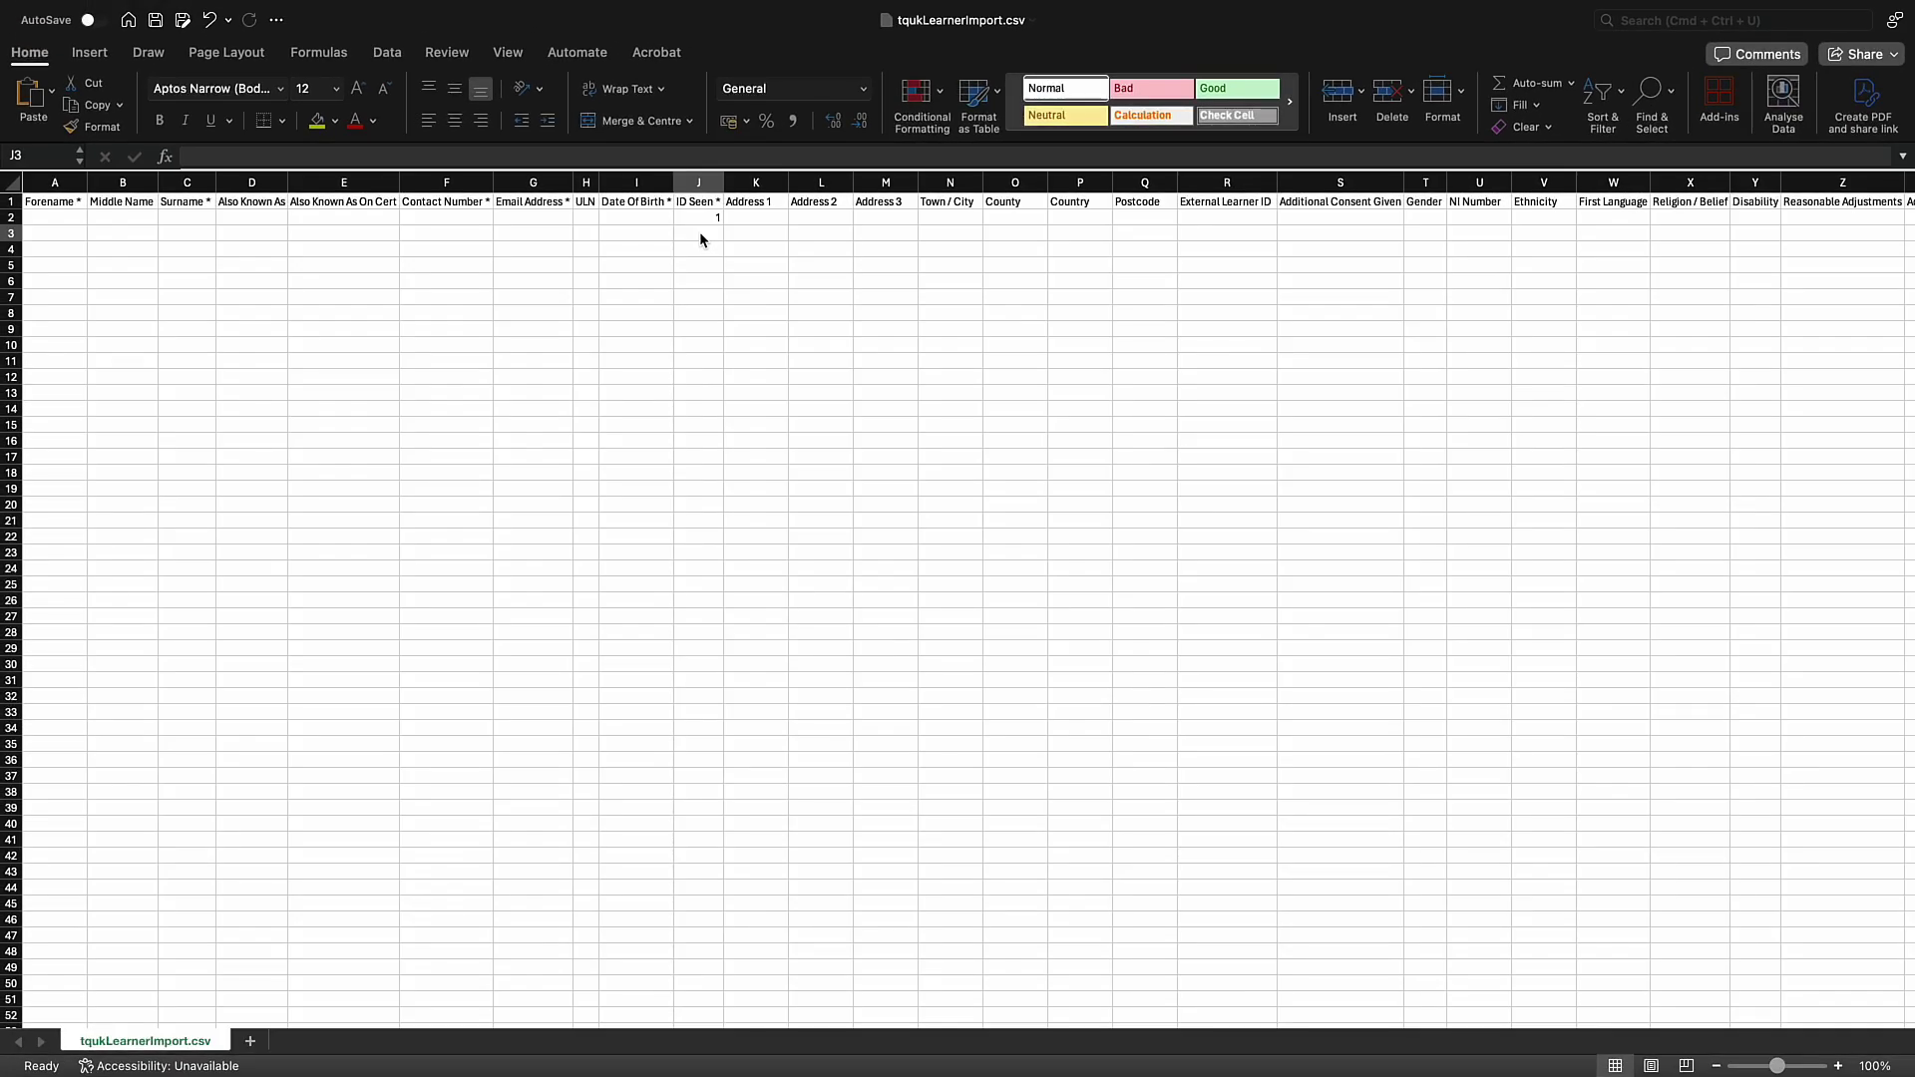
key(ctrl+Right)
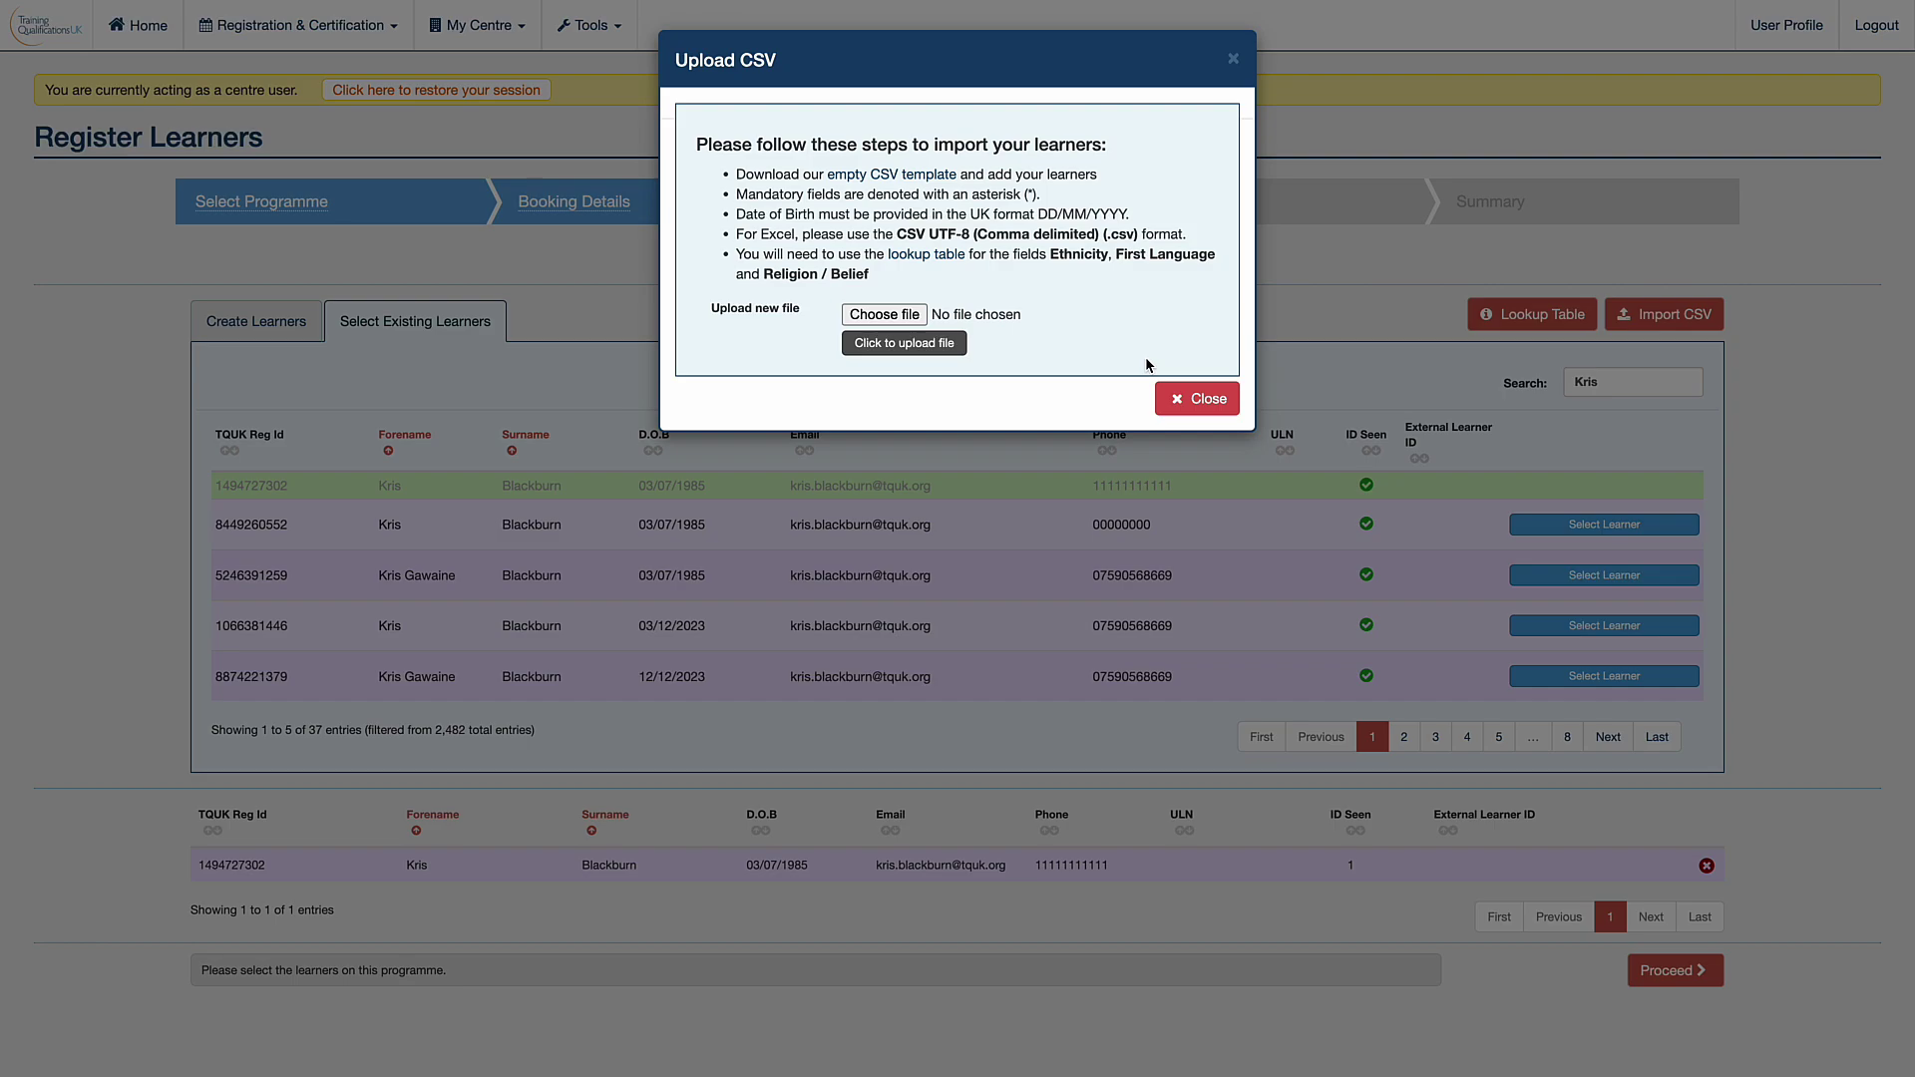
Dismiss the Upload CSV instructions and proceed to the Summary step showing a 12.00 total.
click(1188, 406)
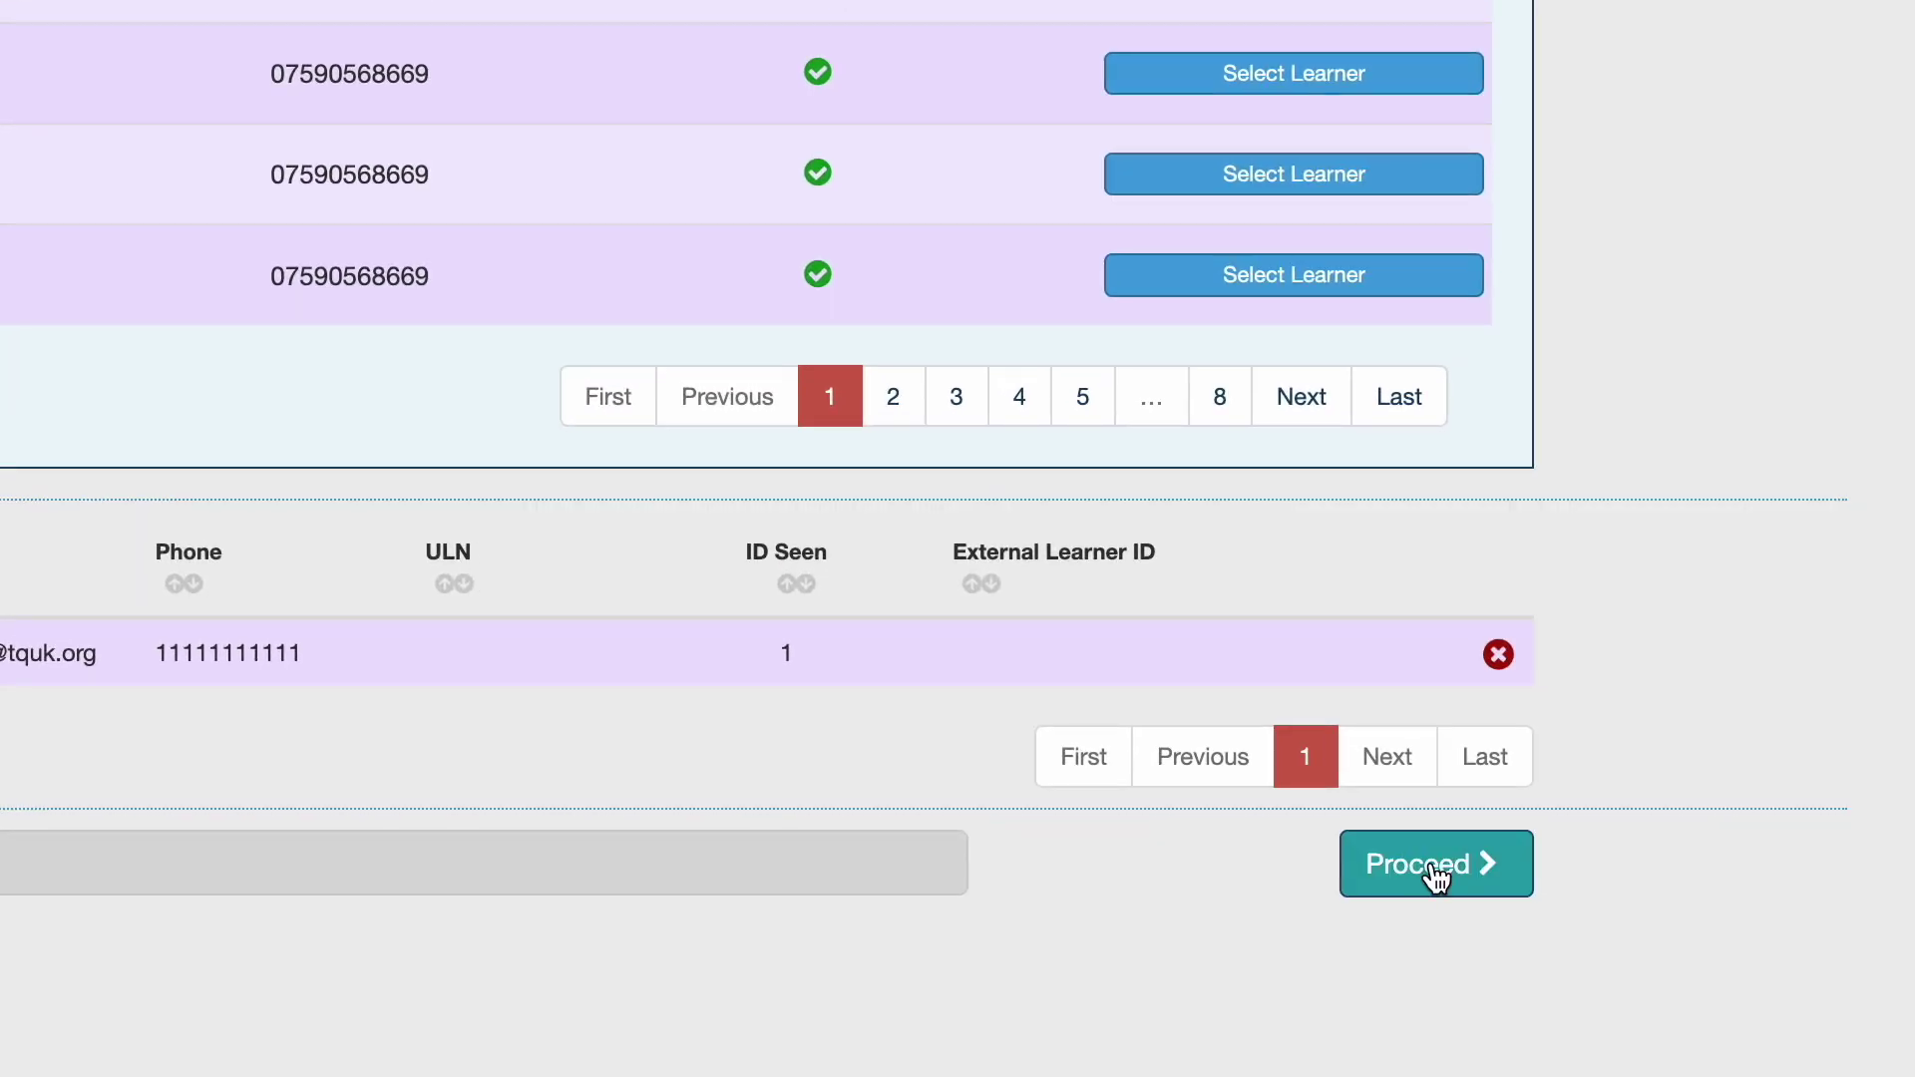
click(1437, 873)
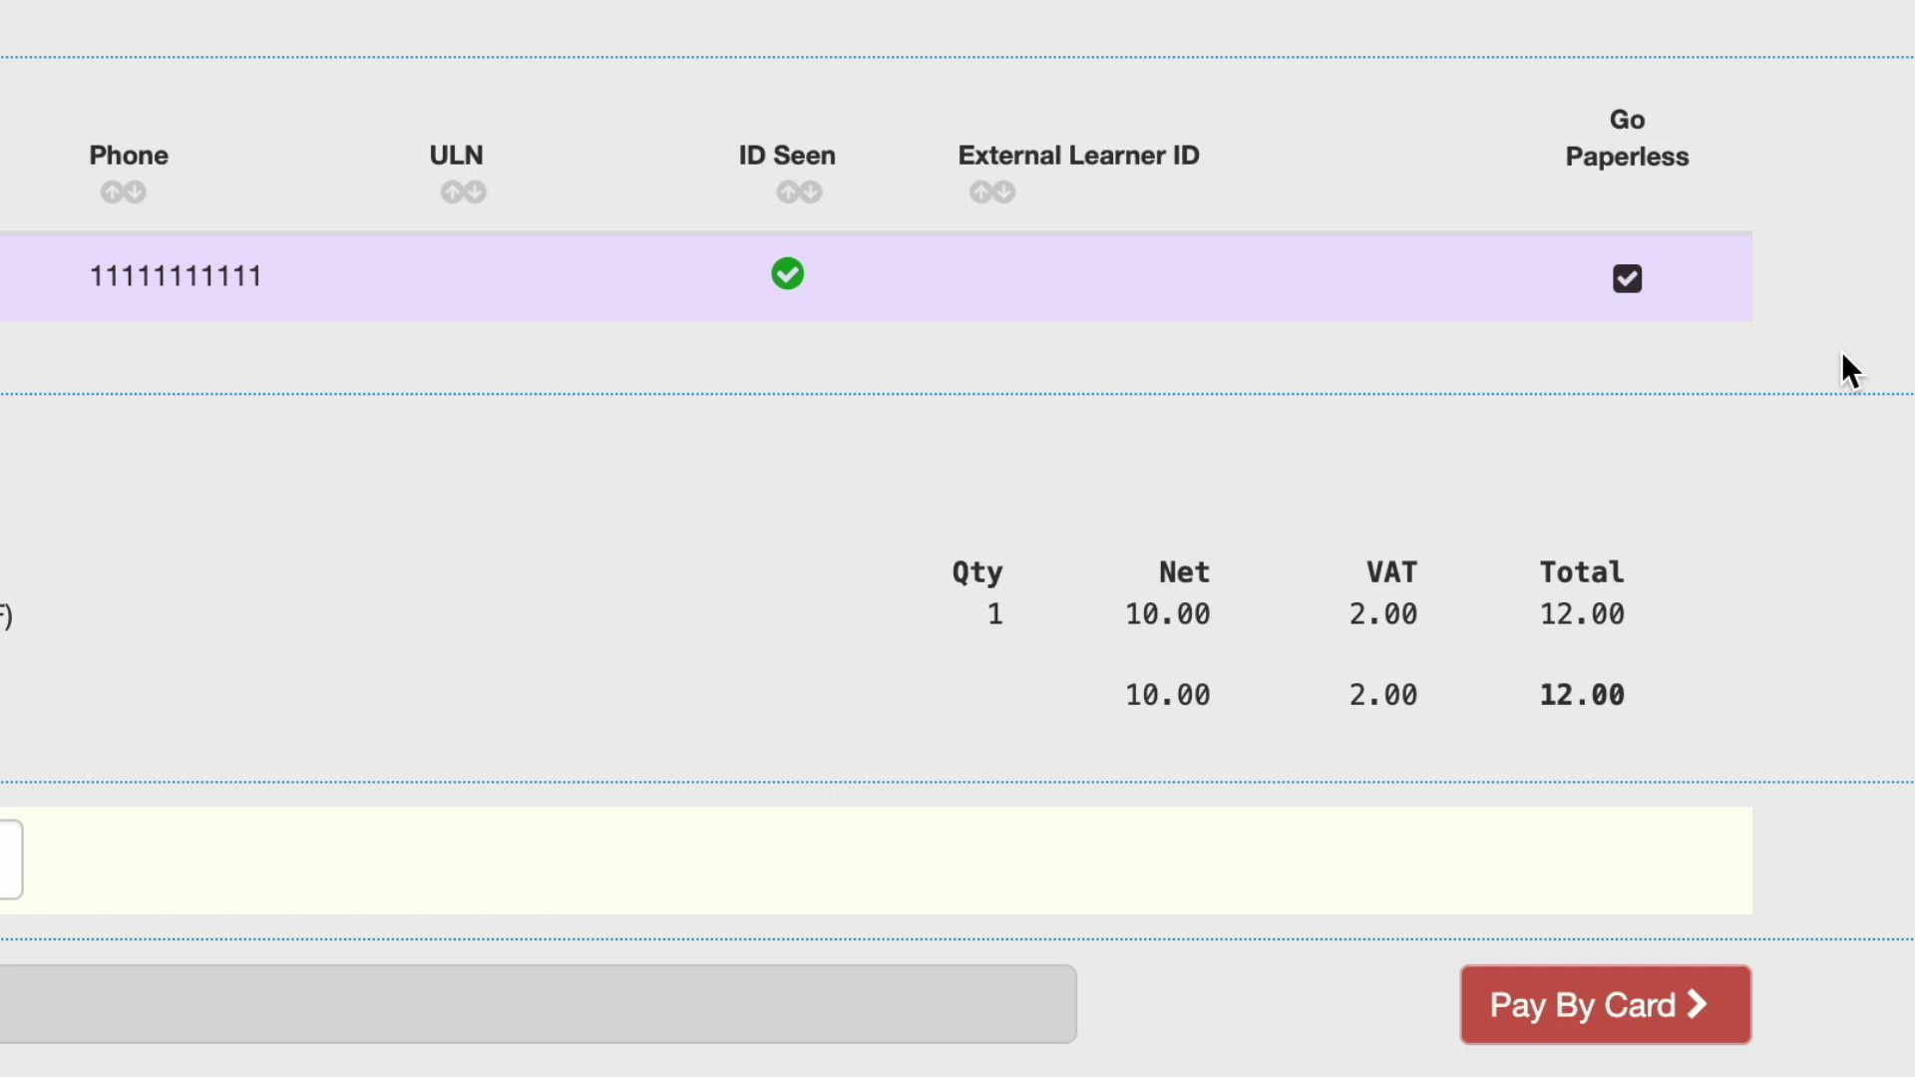
click(1632, 279)
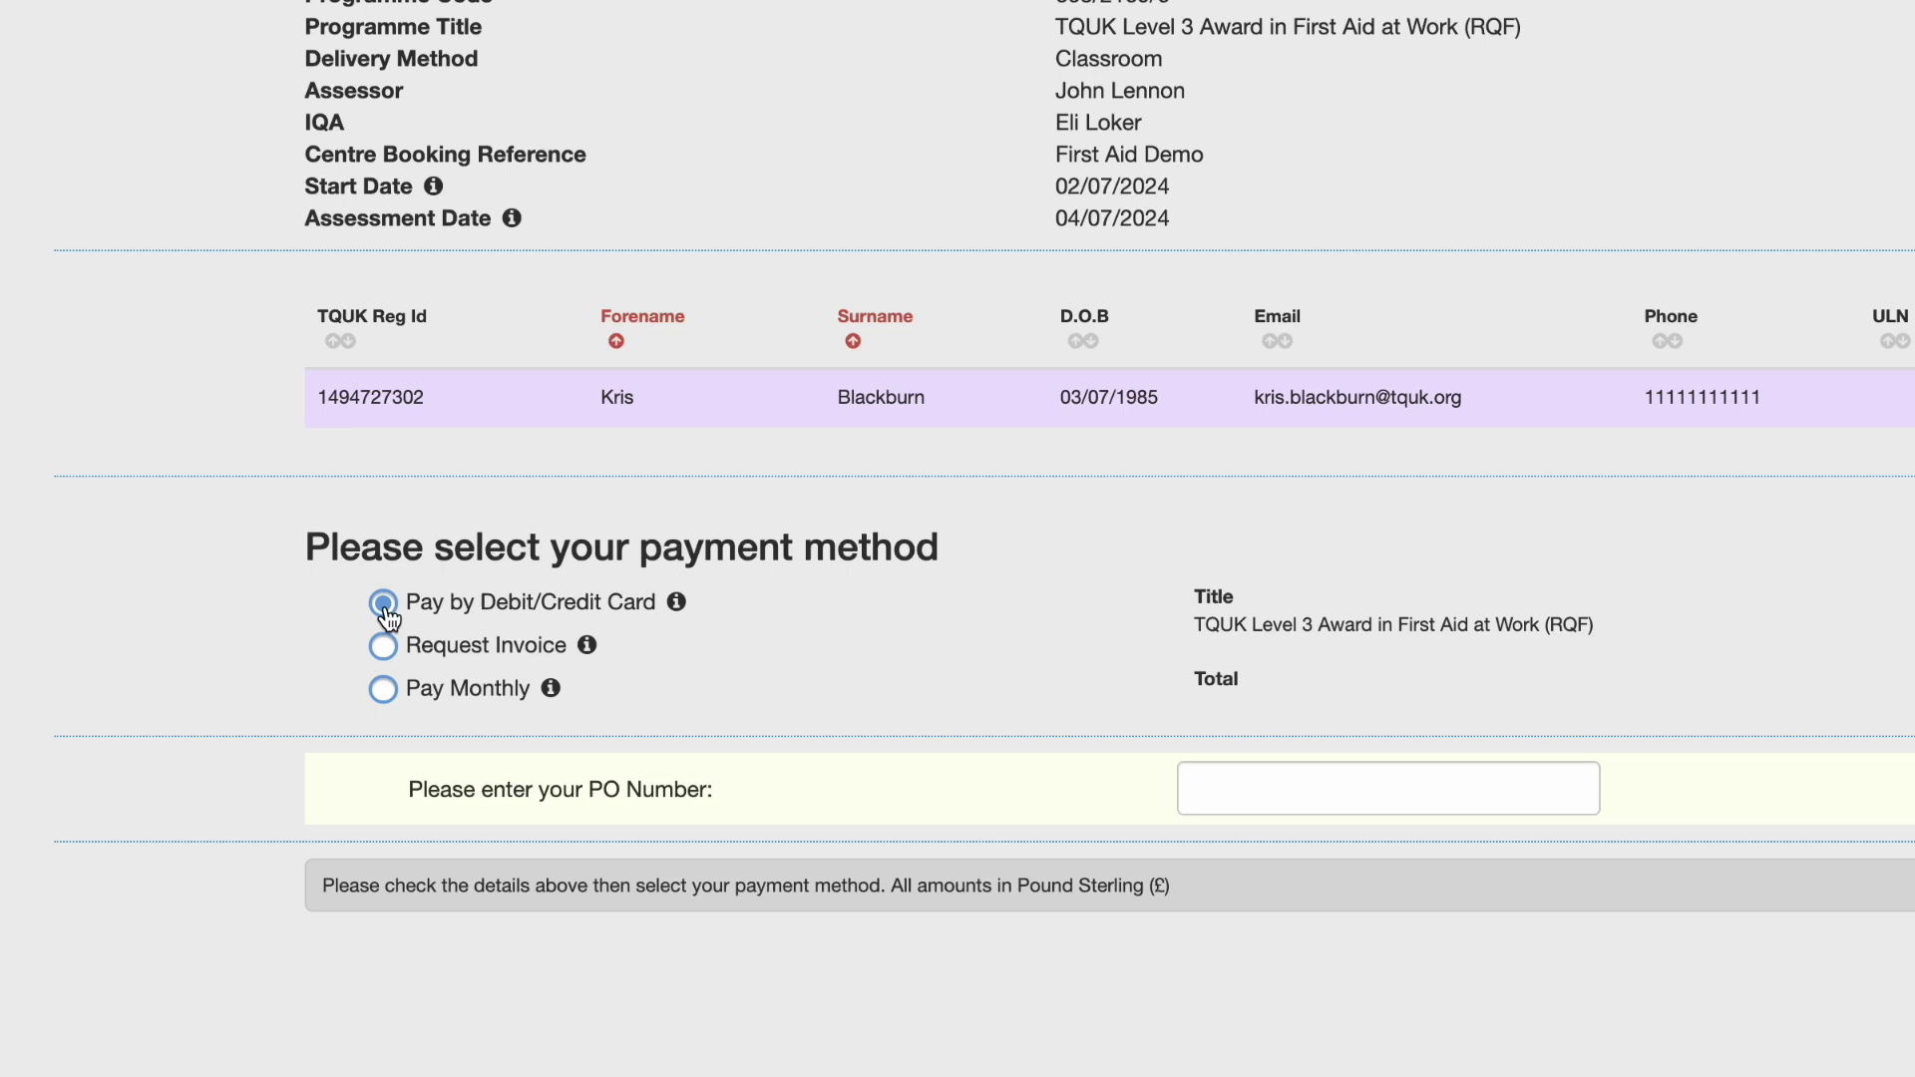
Switch the payment method from invoice to Pay Monthly and enter PO number 'Test Demo'.
click(385, 650)
click(385, 690)
click(1240, 774)
text(Test Demo)
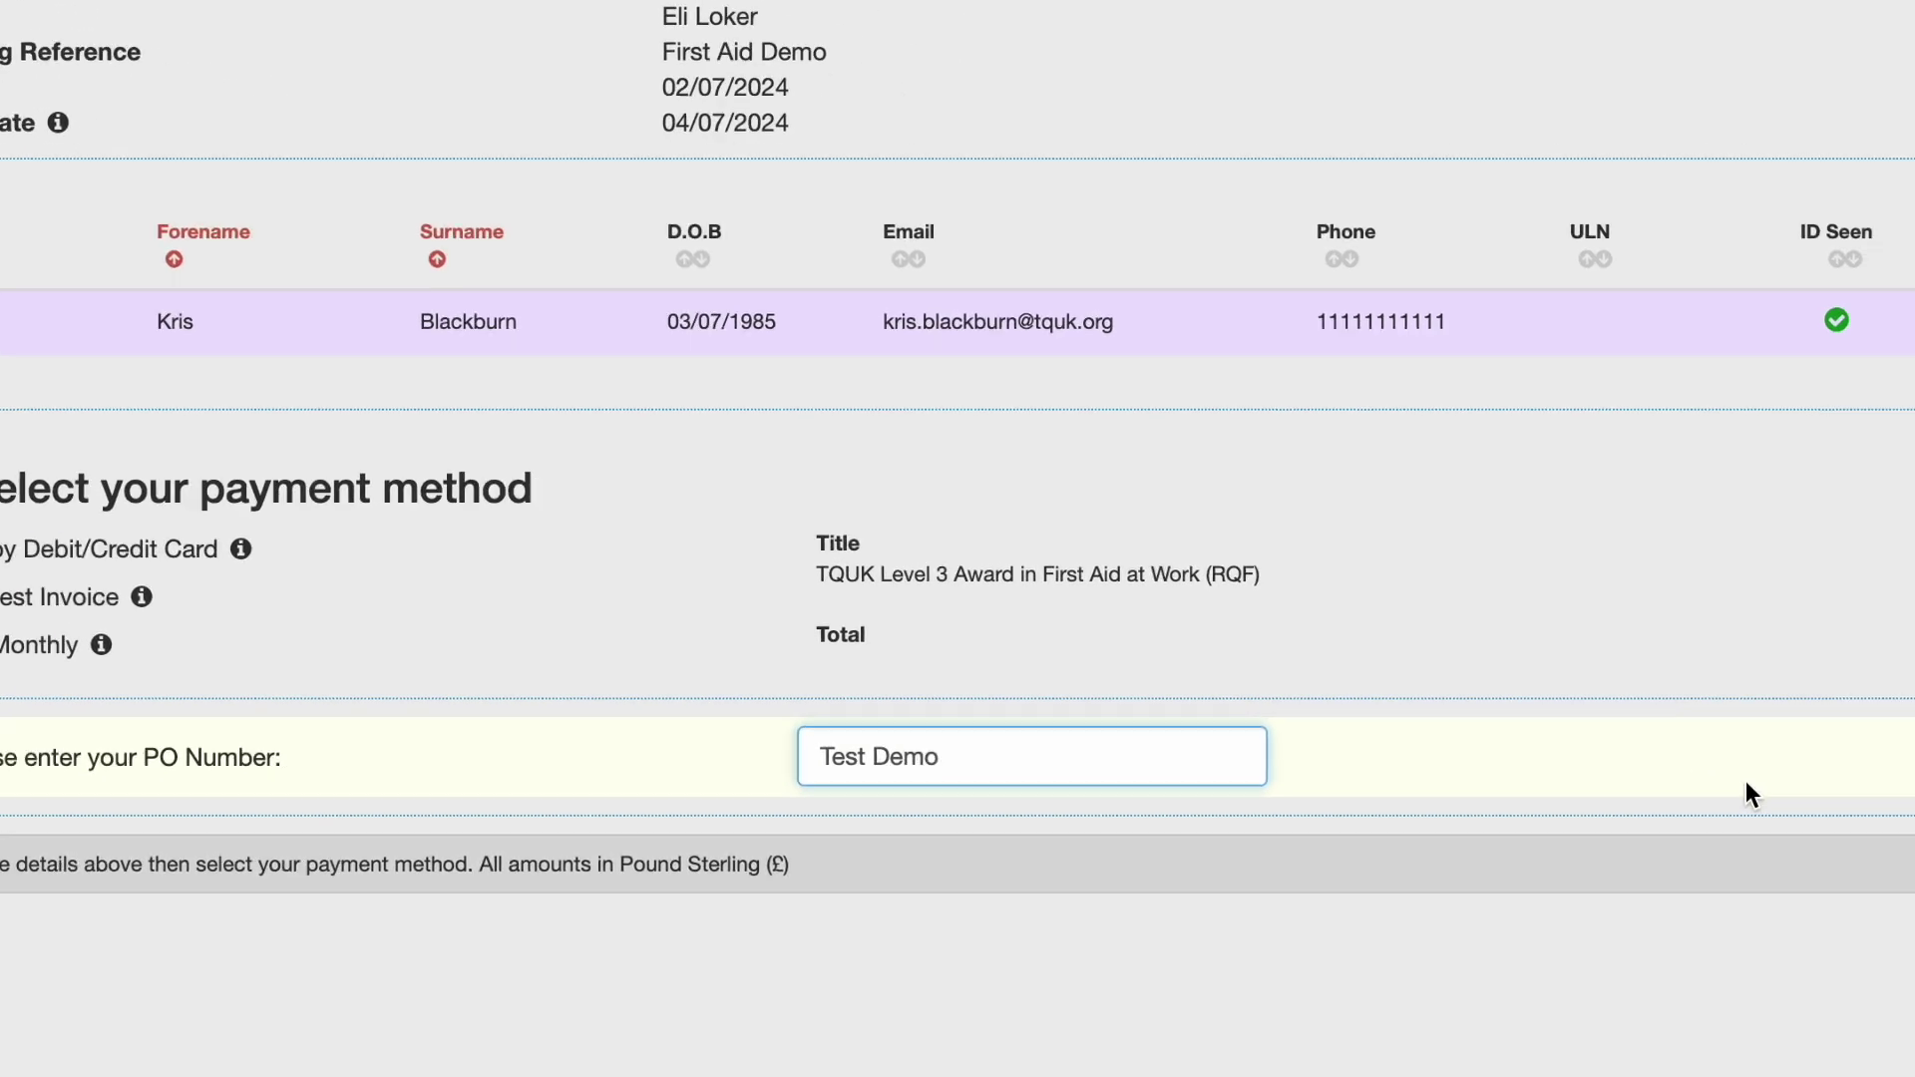
Submit the Pay Monthly booking for one learner totalling 12.00 (10.00 plus 2.00 VAT).
click(1724, 803)
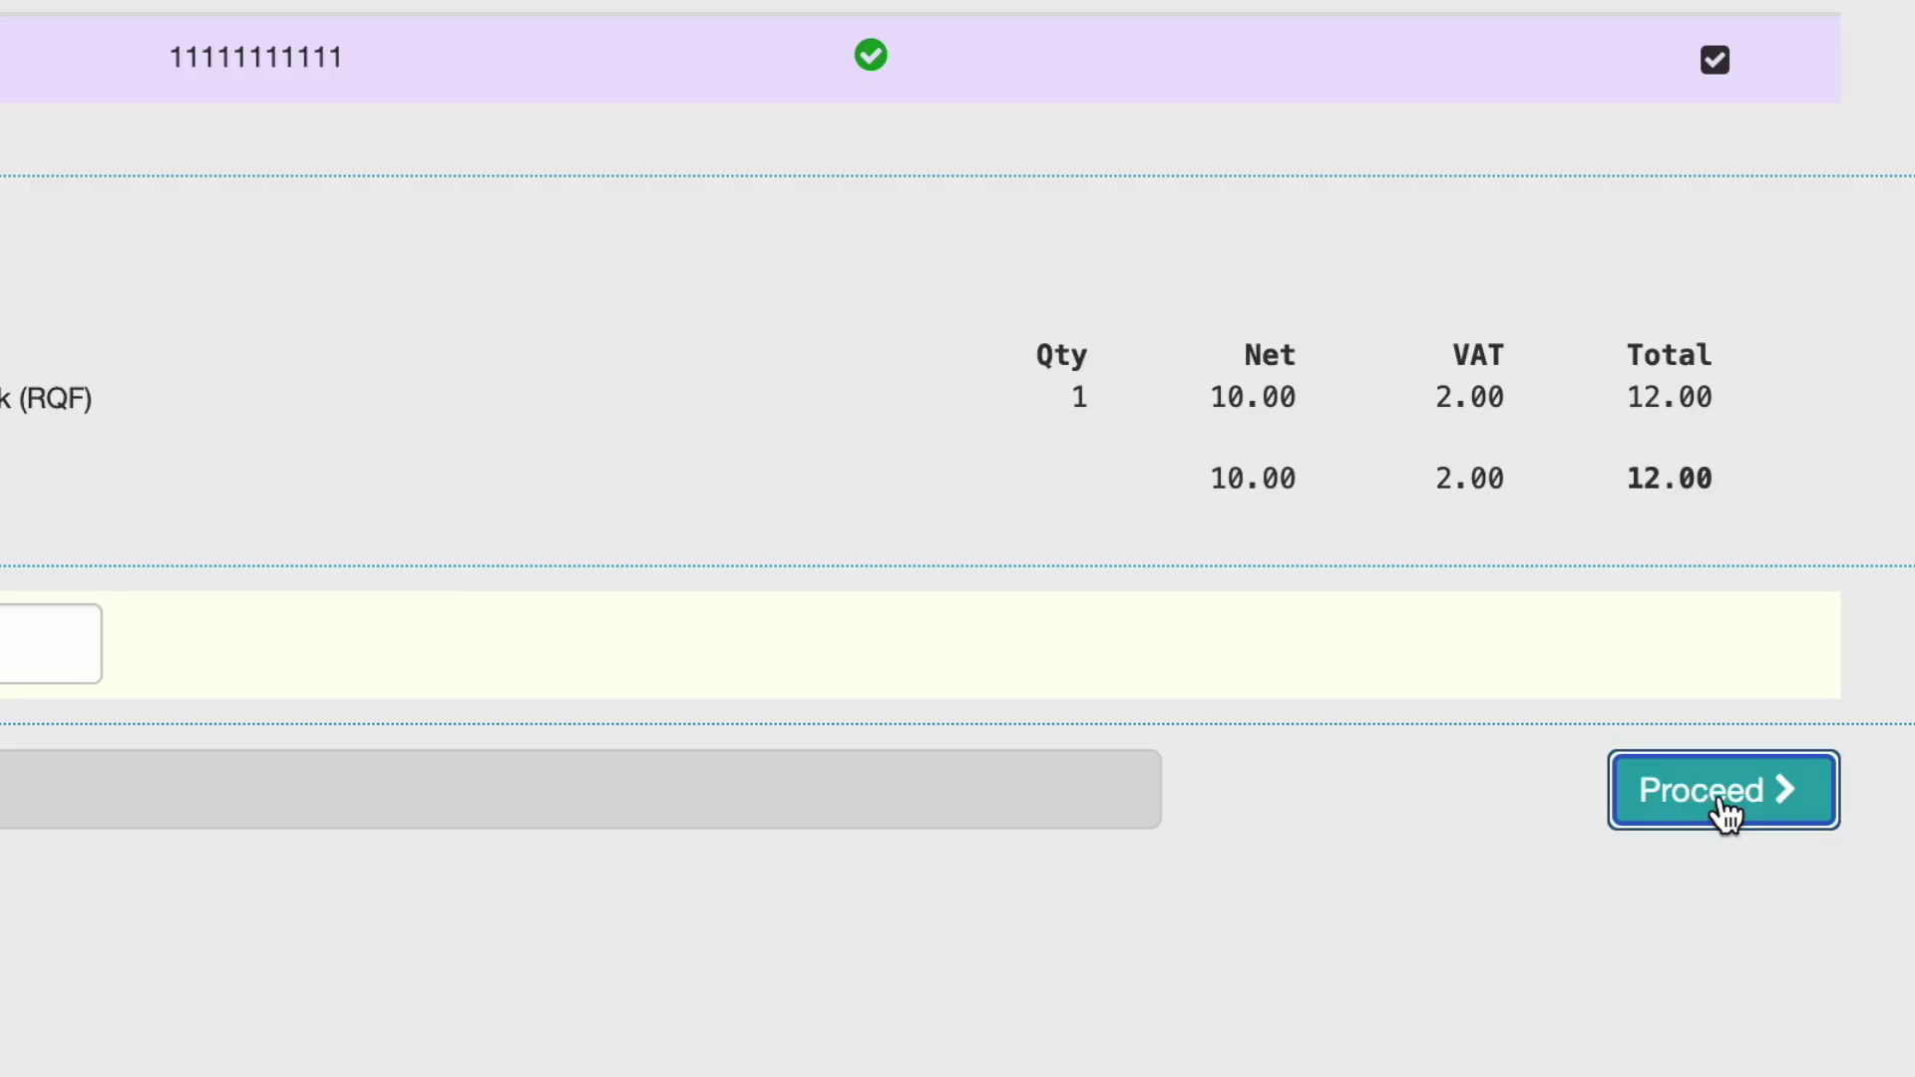